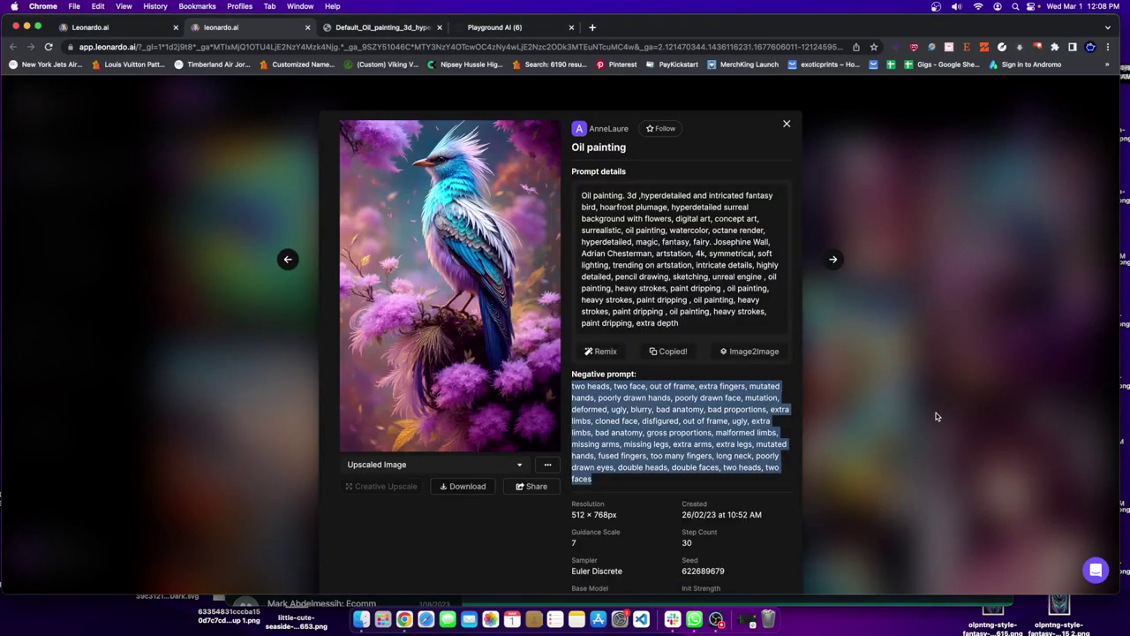
Step: Look over the Leonardo.Ai landing page, then return to the Playground AI page with the bird prompt
click(669, 424)
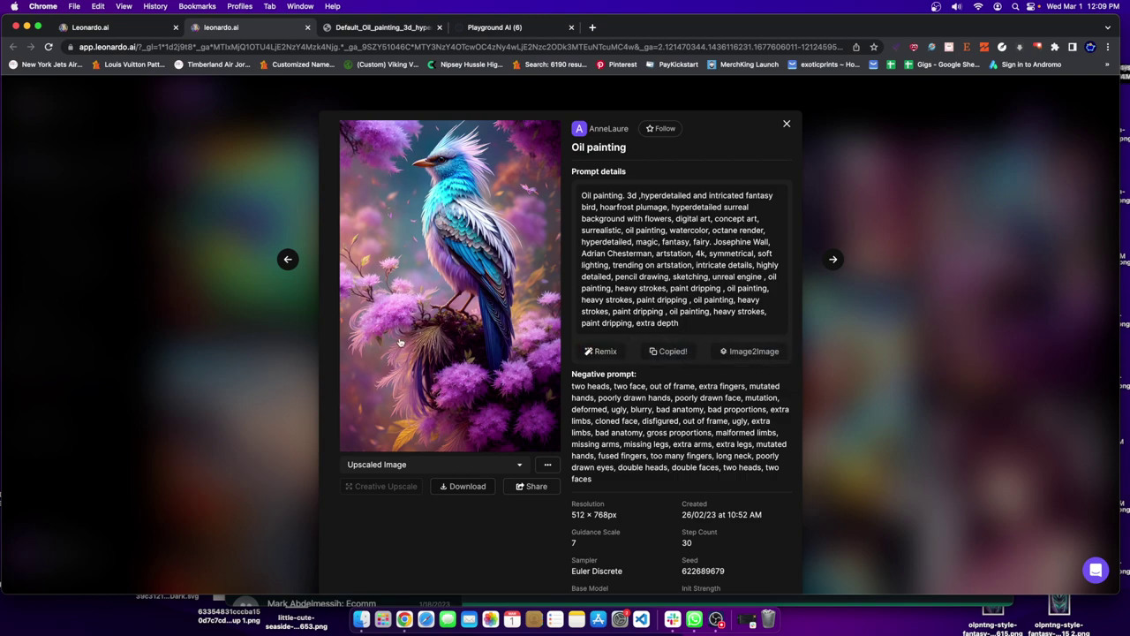
click(144, 32)
click(734, 225)
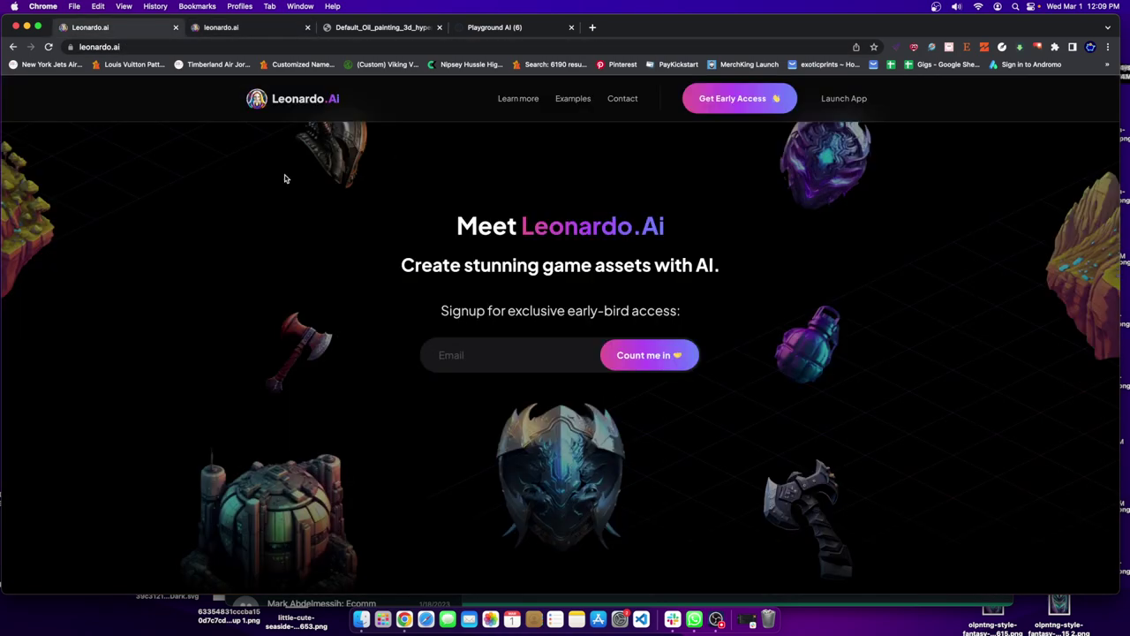
scroll(525, 303, down, 10)
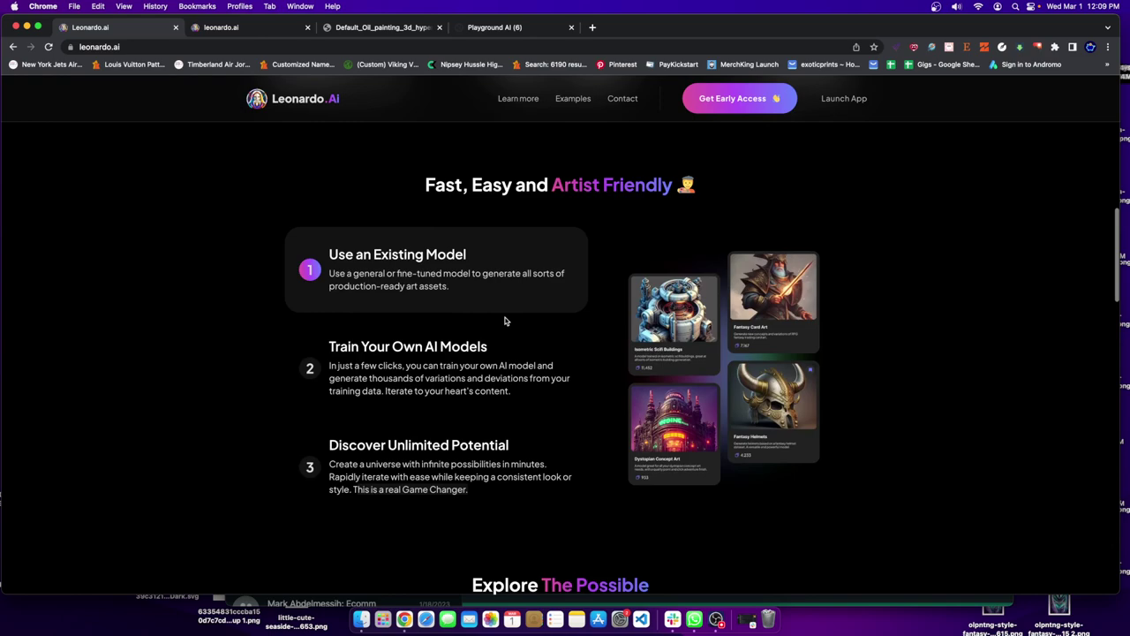
scroll(504, 320, up, 10)
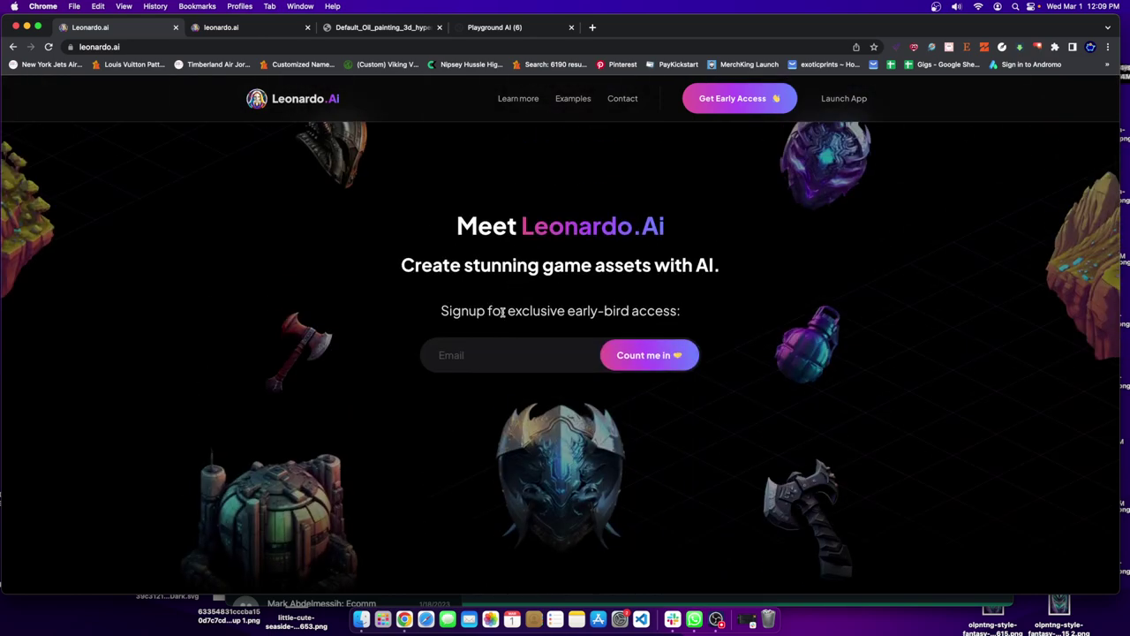
click(499, 30)
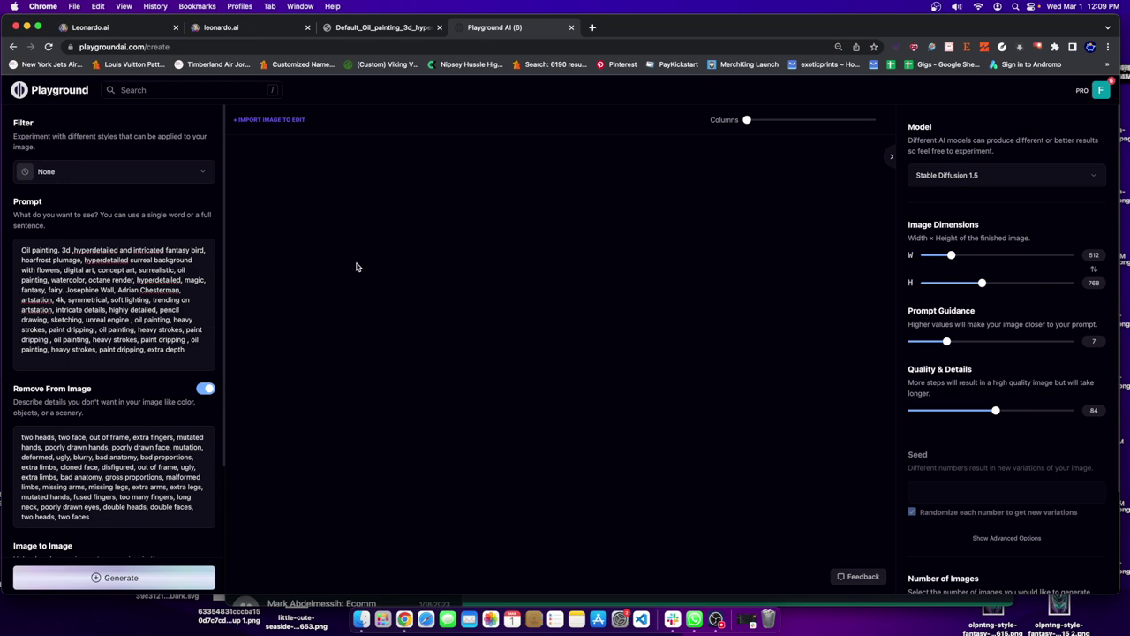
Step: Reopen the Oil painting bird's Leonardo.ai details: 512 × 768px, guidance 7, 30 steps, Euler Discrete
click(277, 27)
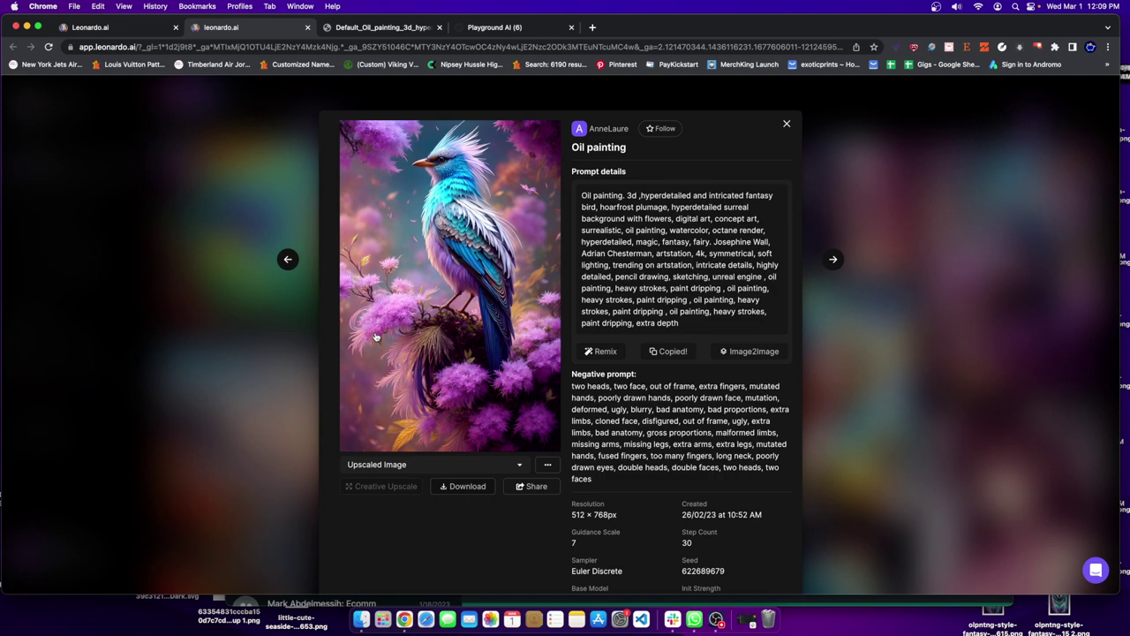
Step: Preview the oil-painting bird, browse its generation details, then open it in the full-size viewer
click(521, 297)
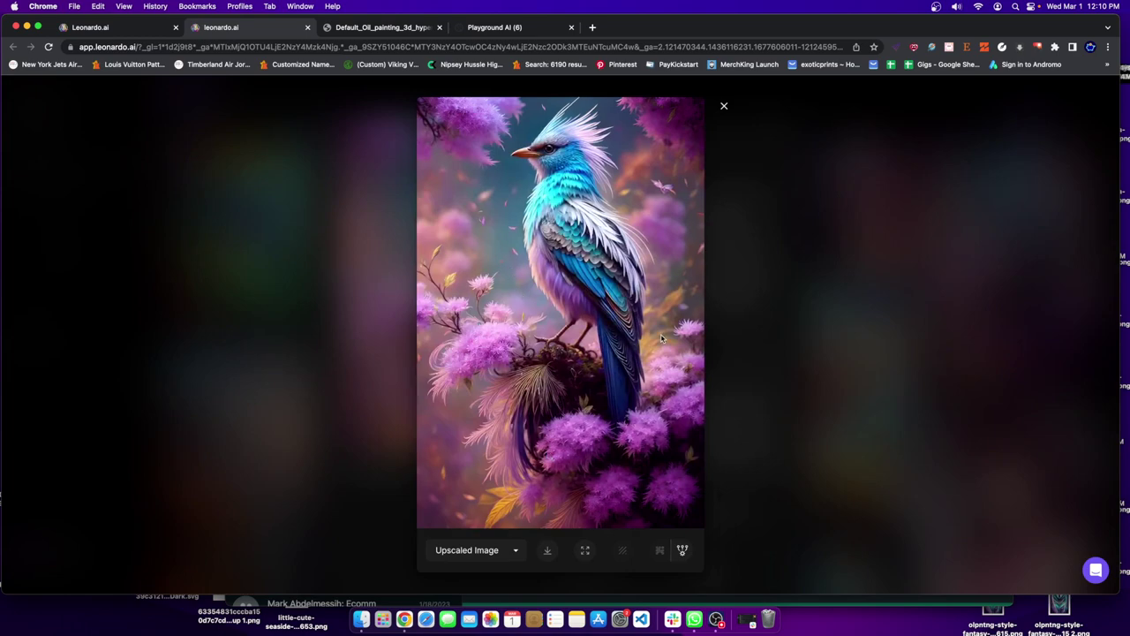
click(777, 411)
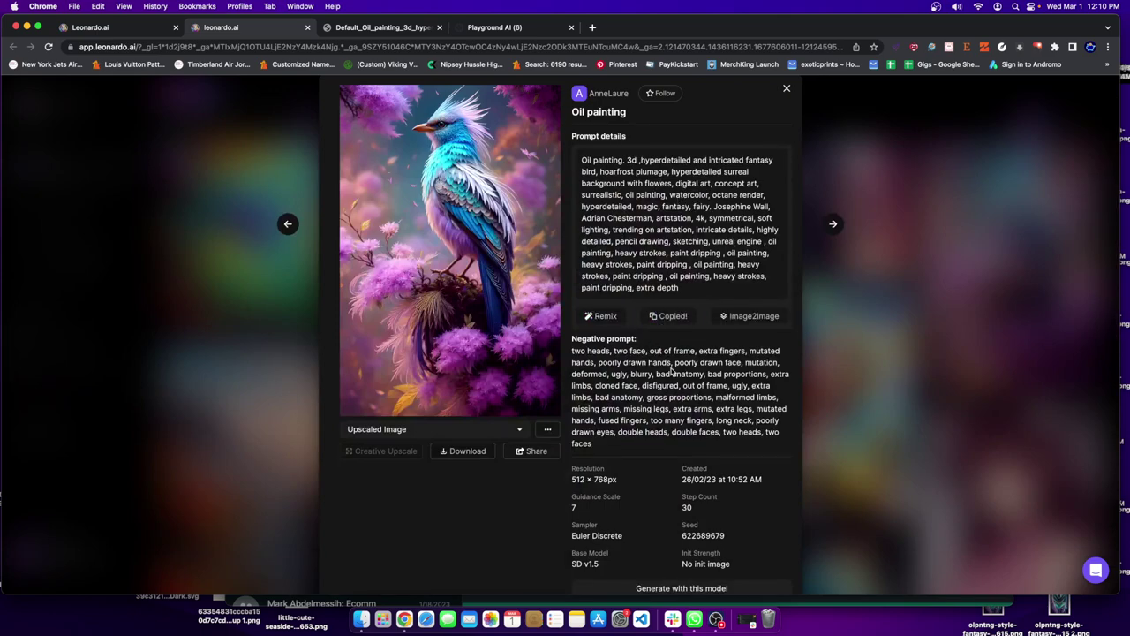
scroll(632, 391, down, 1)
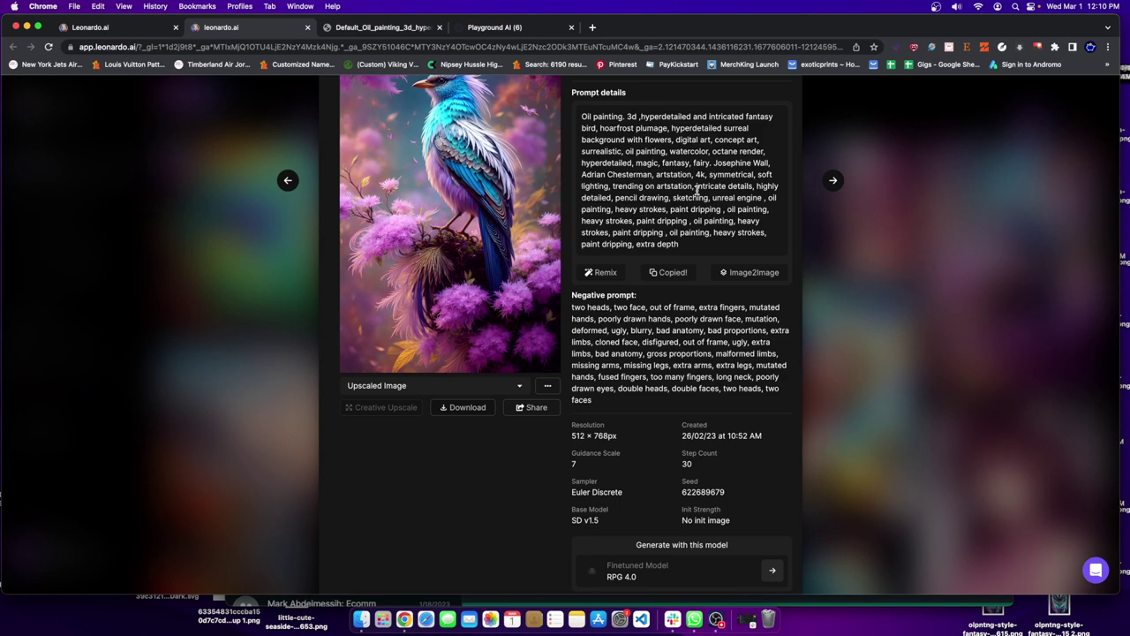
scroll(675, 216, down, 4)
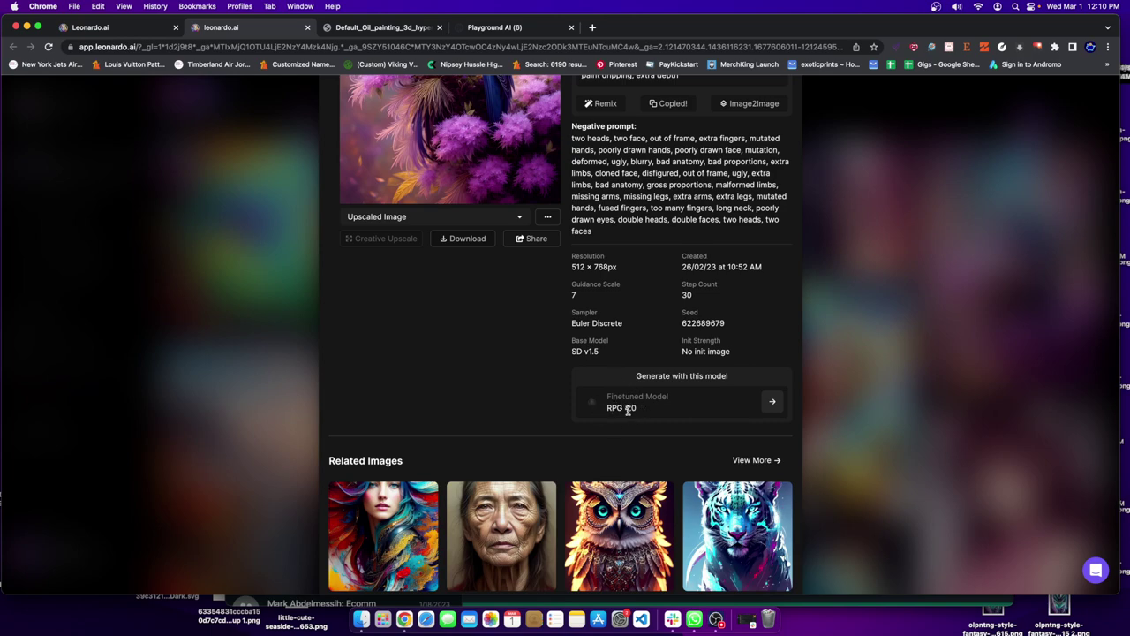
scroll(529, 379, up, 2)
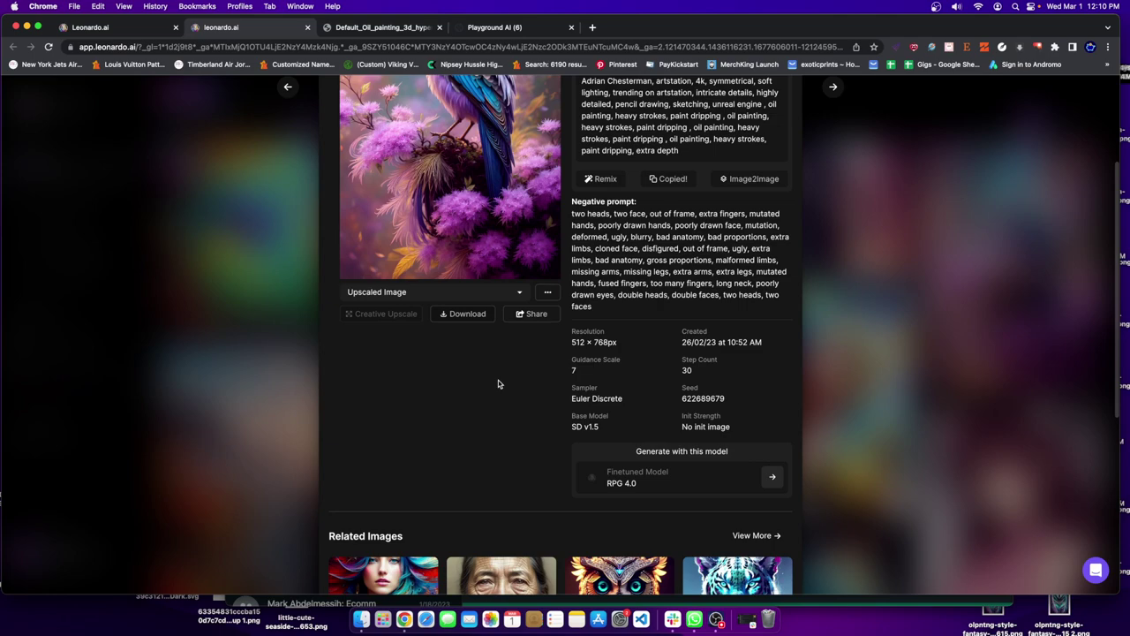
scroll(485, 382, up, 3)
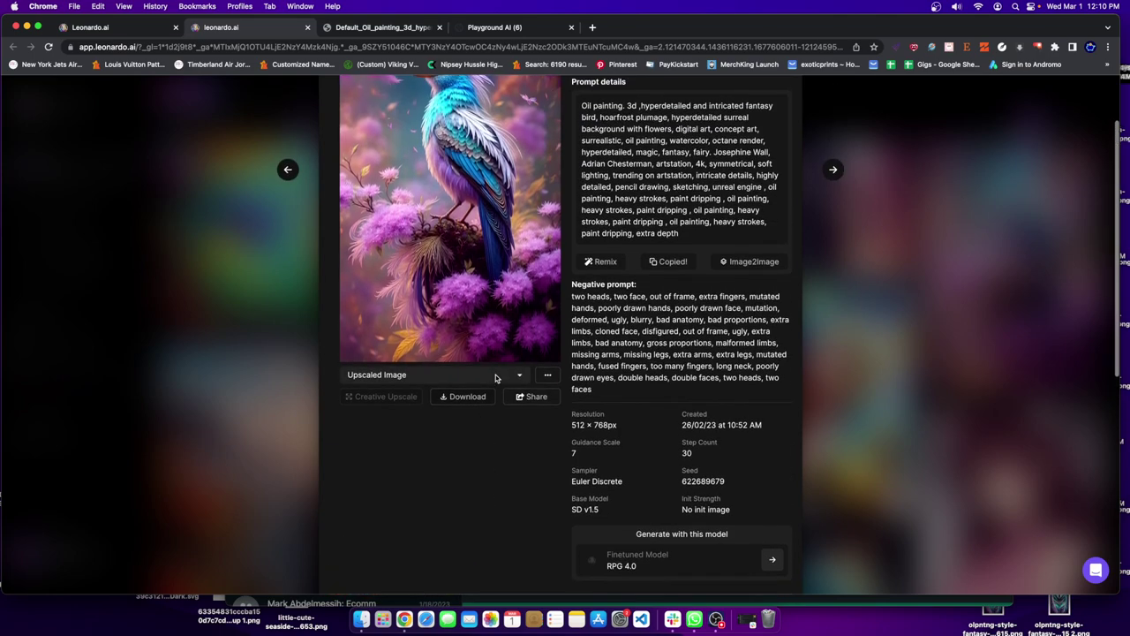
scroll(501, 372, up, 1)
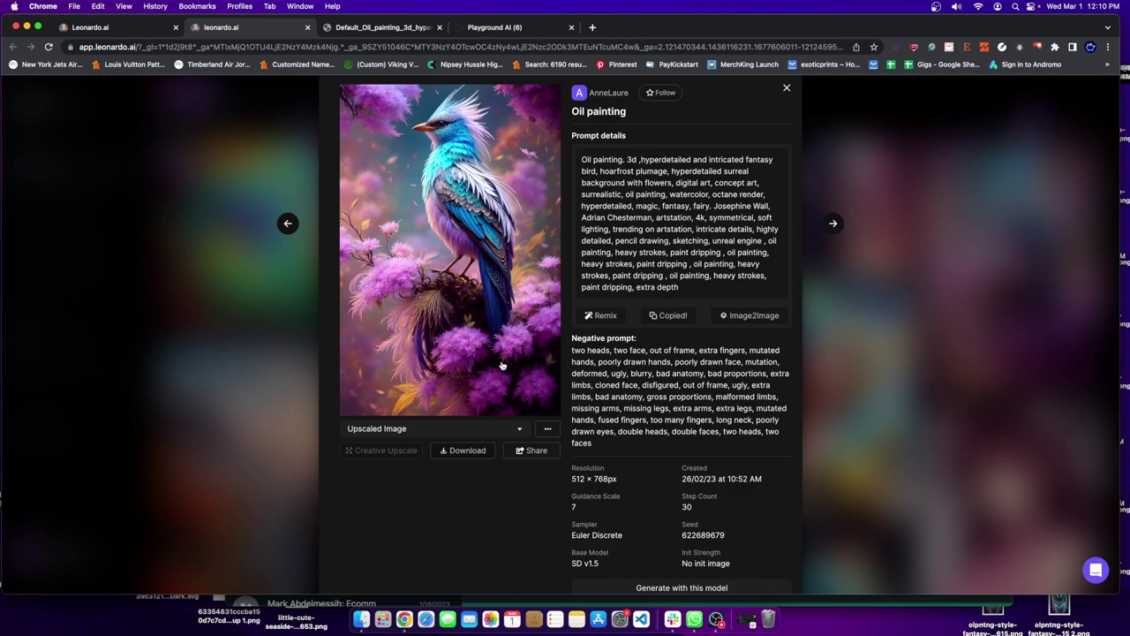
click(465, 168)
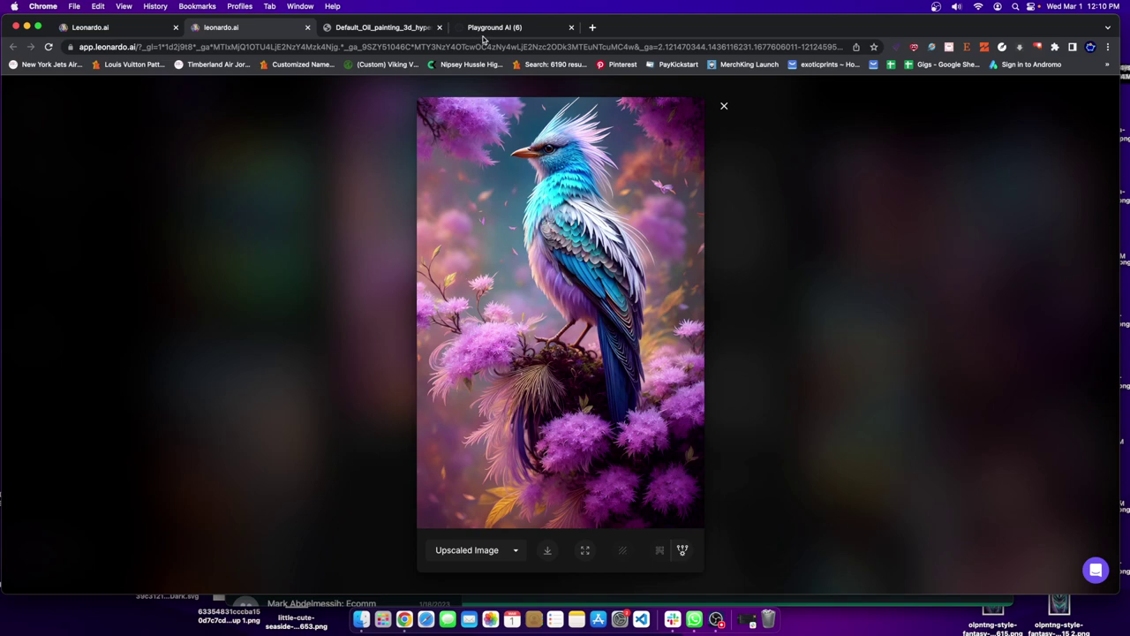
Step: Lower the bird inspiration image's strength from 30 to 28 under Image to Image
click(407, 29)
click(514, 27)
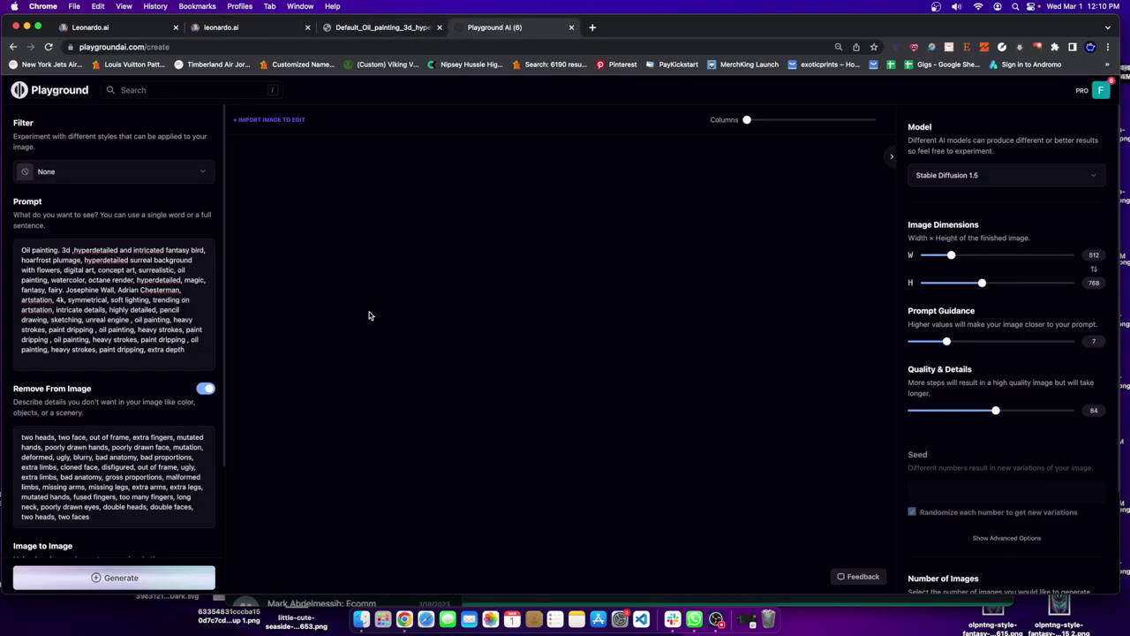
scroll(87, 447, down, 4)
mouse_move(50, 466)
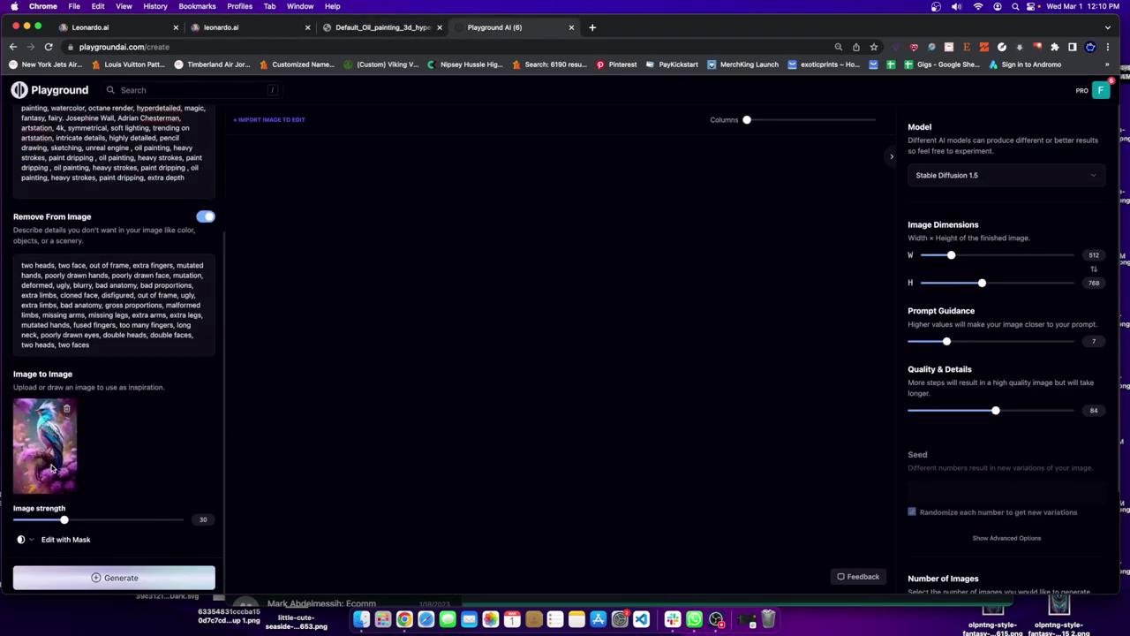
drag(65, 519, 60, 521)
scroll(98, 366, up, 3)
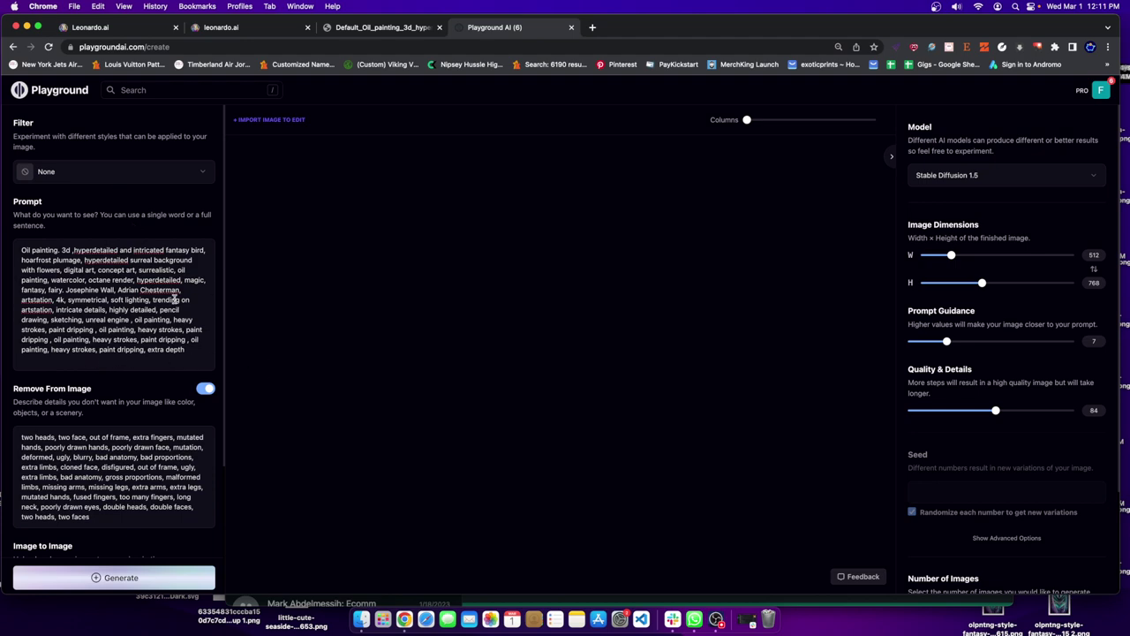
scroll(139, 398, down, 3)
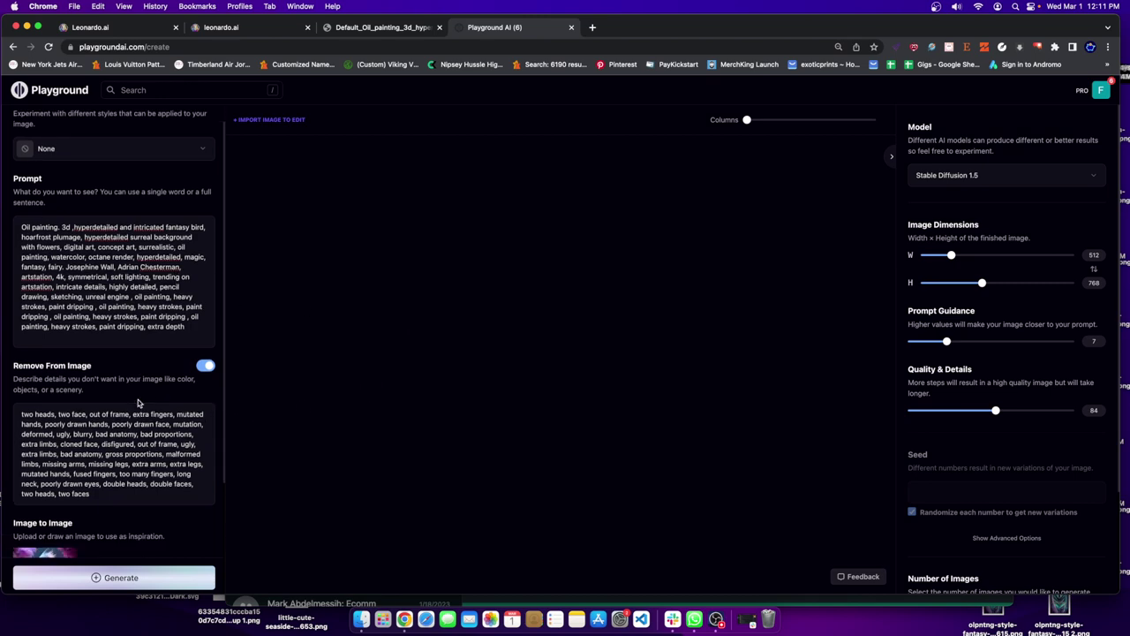
scroll(1022, 500, down, 3)
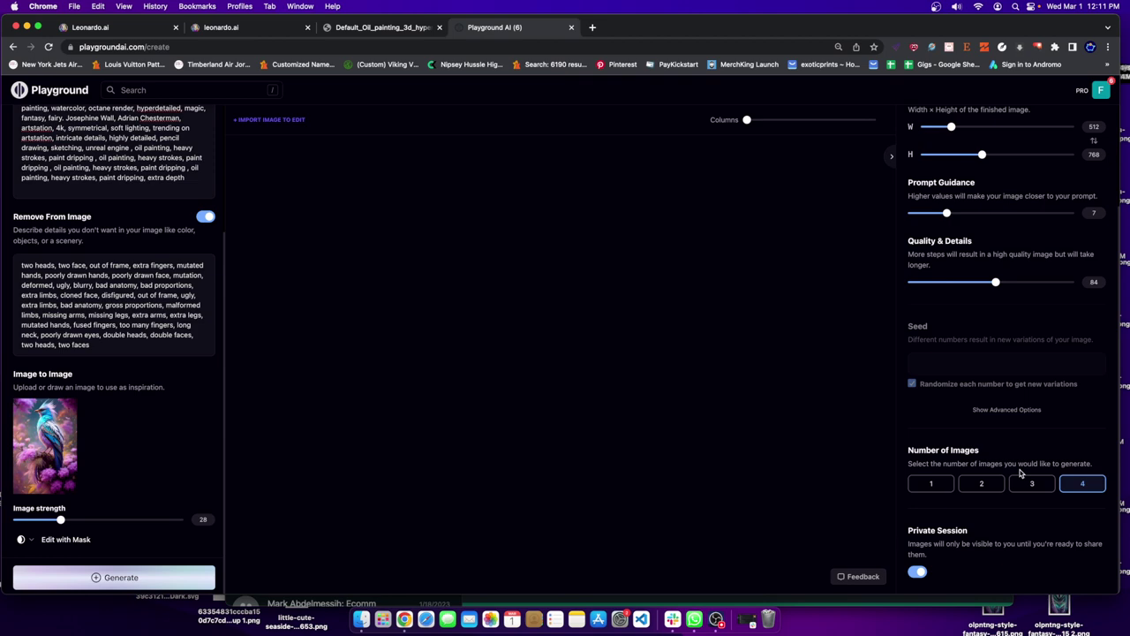
scroll(1088, 486, up, 2)
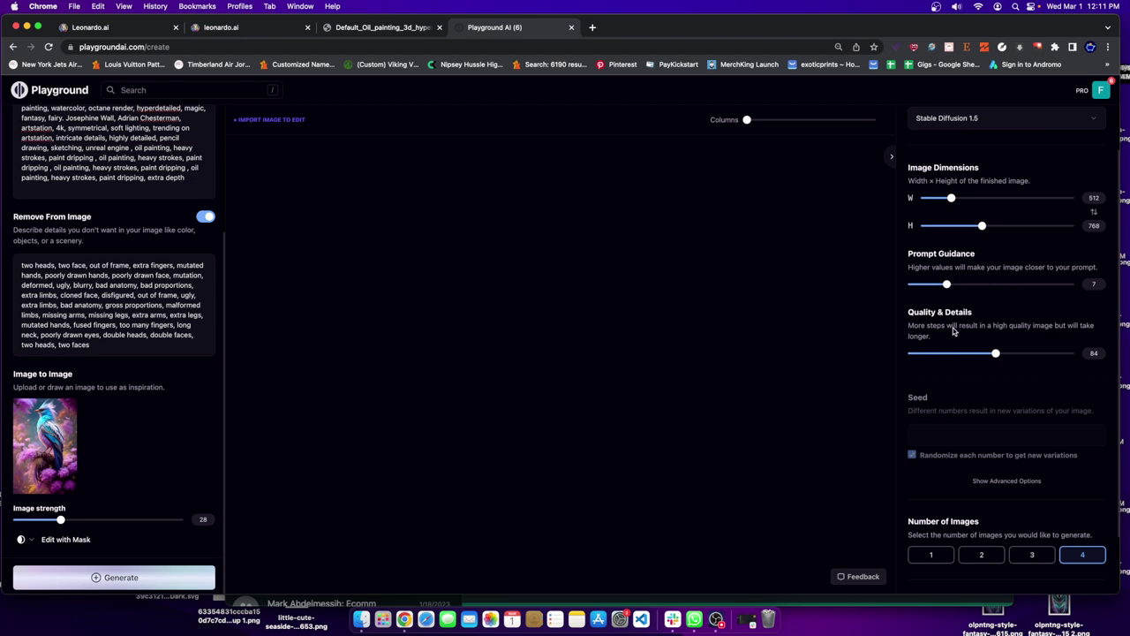
Step: Generate four oil-painting bird images and scroll through the results as they appear
click(106, 577)
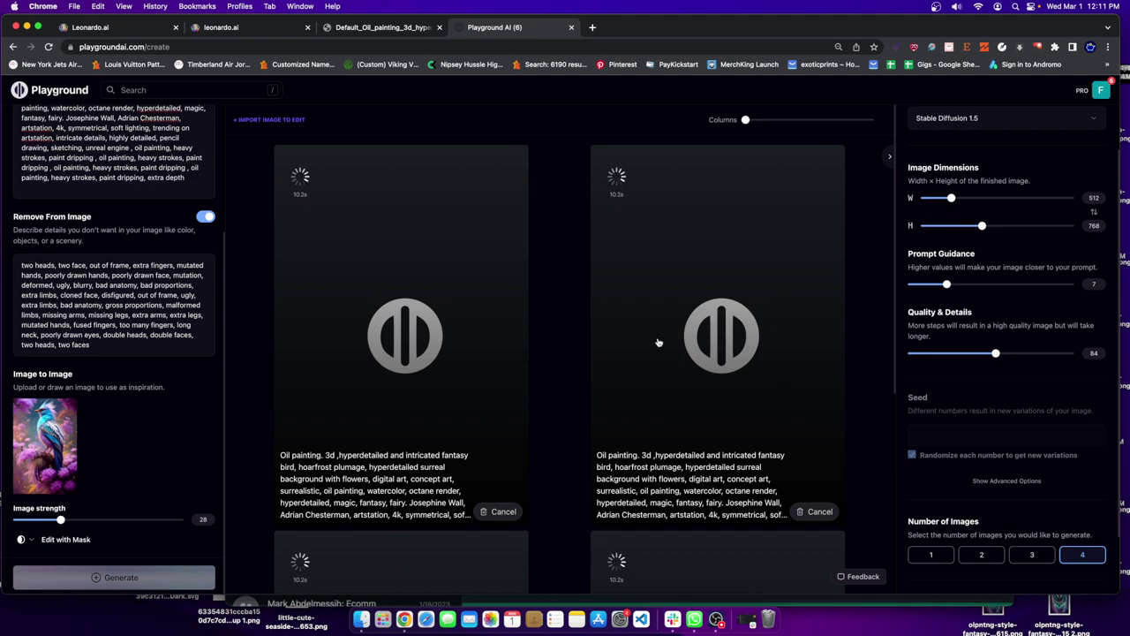
scroll(508, 367, down, 1)
scroll(508, 367, down, 5)
scroll(568, 403, up, 5)
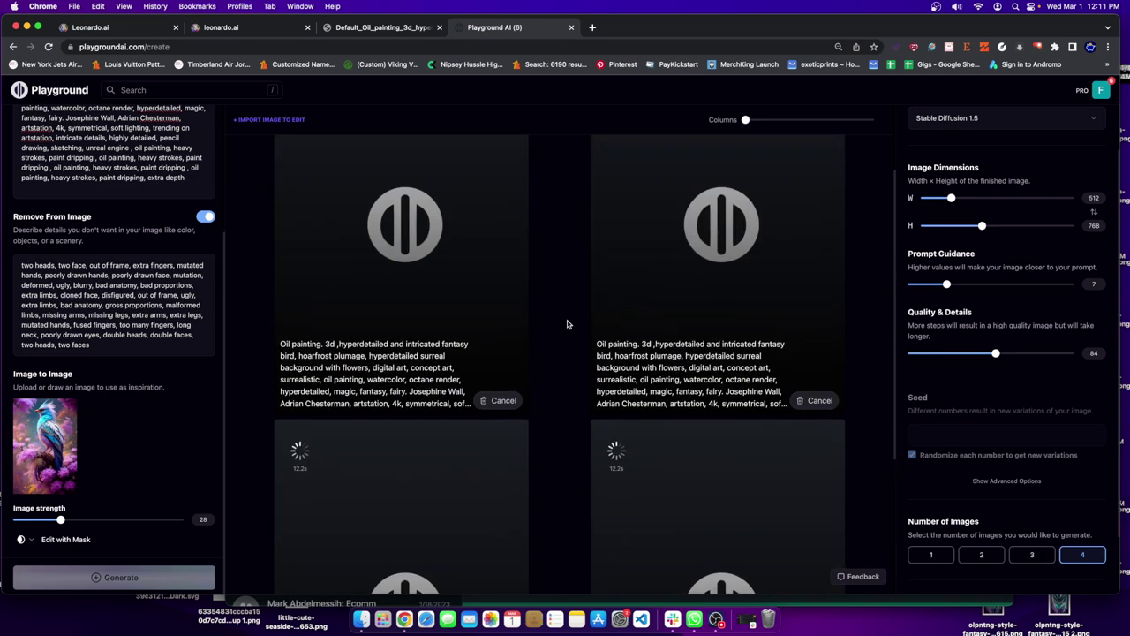
scroll(106, 239, up, 1)
scroll(106, 239, up, 5)
scroll(115, 243, down, 5)
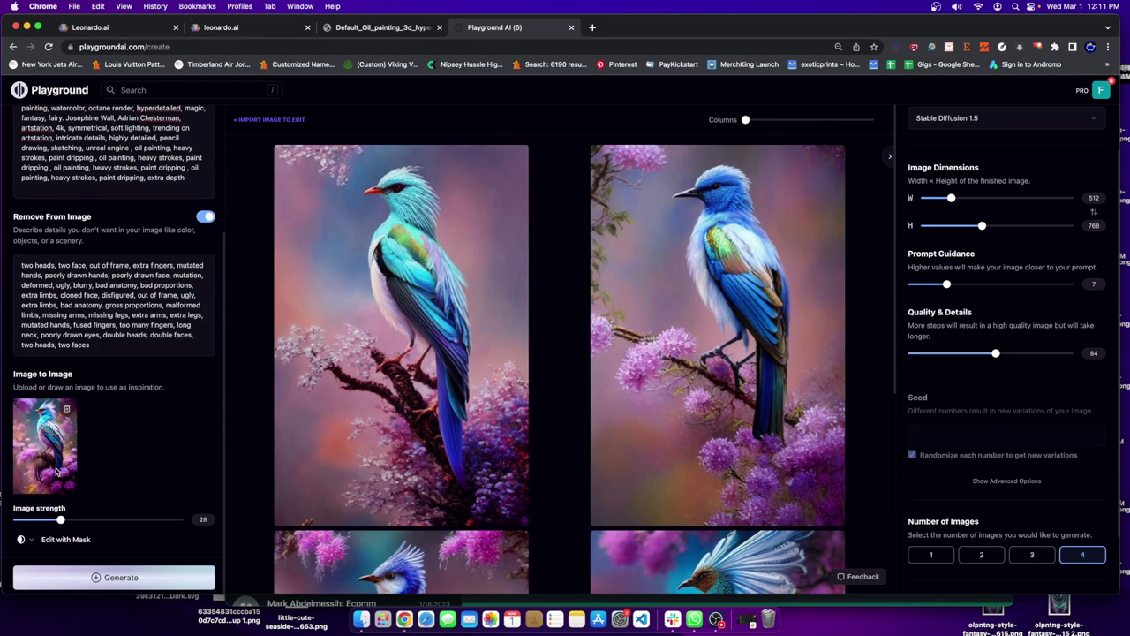
scroll(510, 456, down, 4)
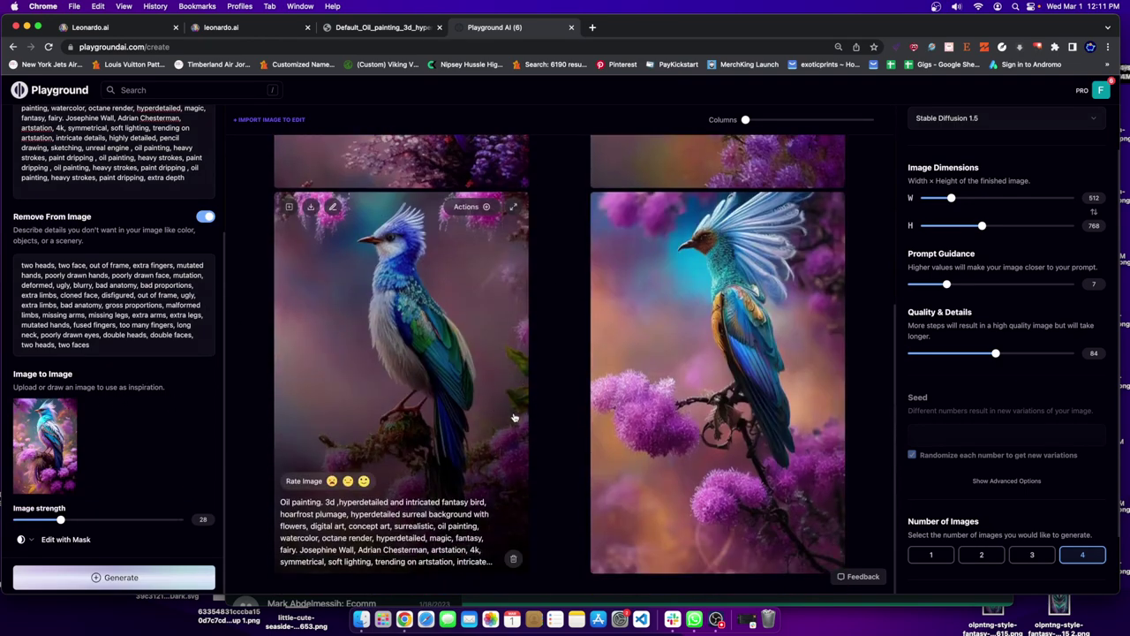
scroll(508, 389, up, 4)
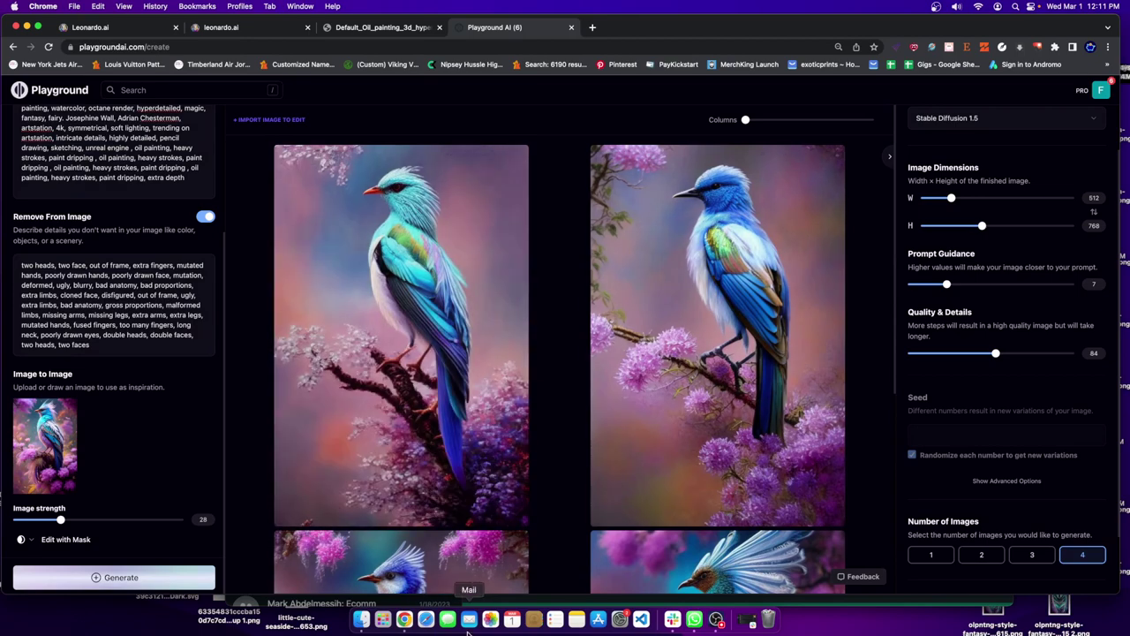
scroll(657, 264, down, 4)
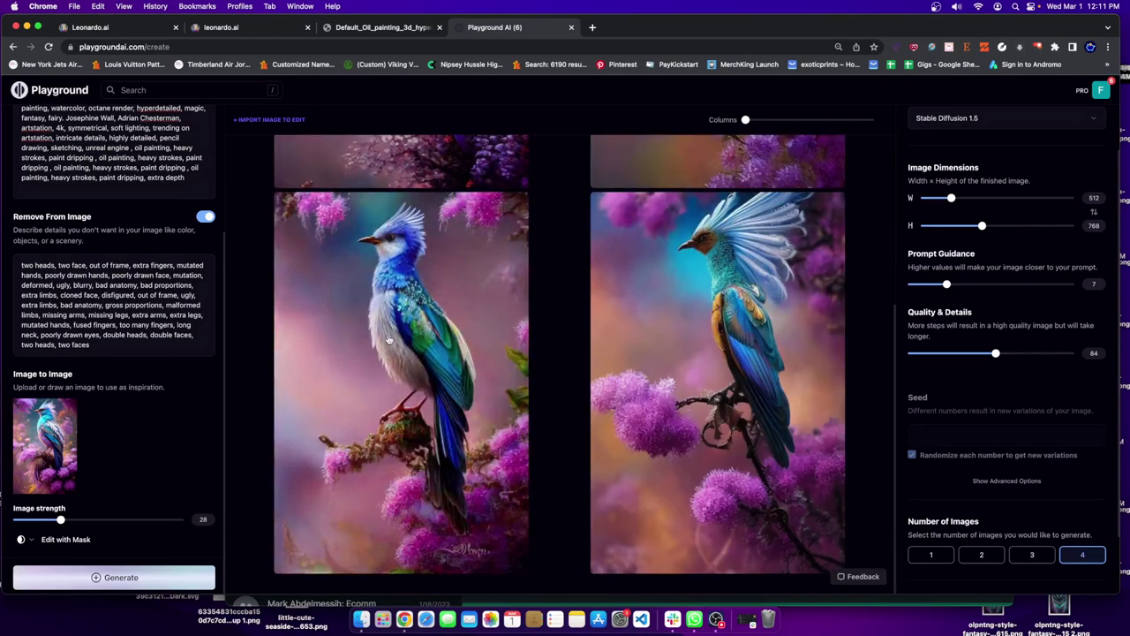
scroll(495, 389, up, 4)
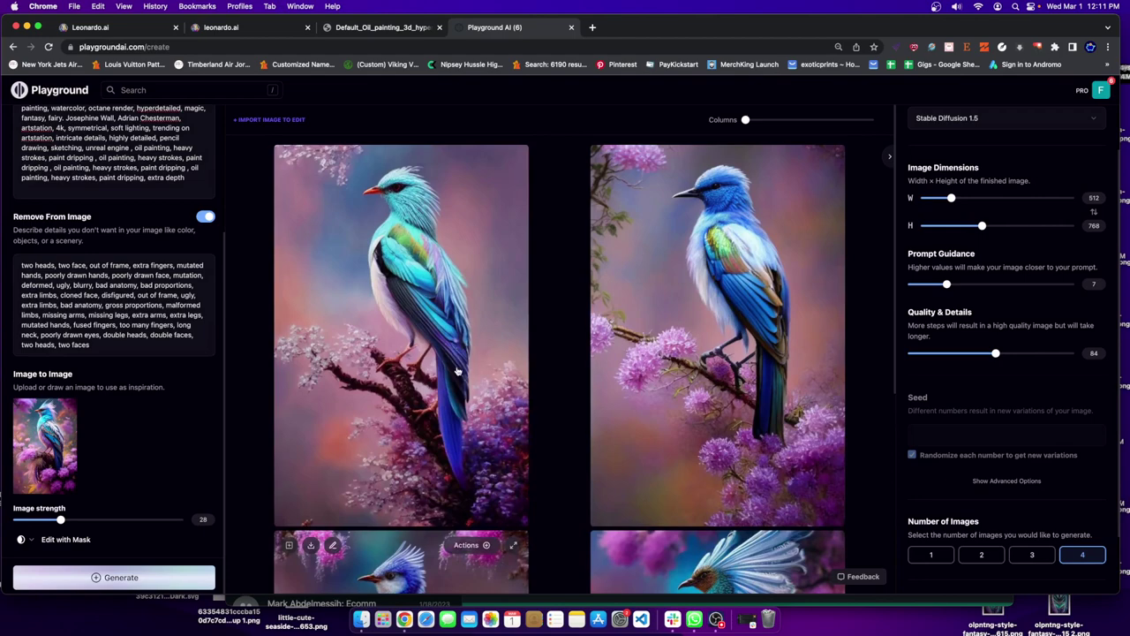
scroll(441, 259, down, 4)
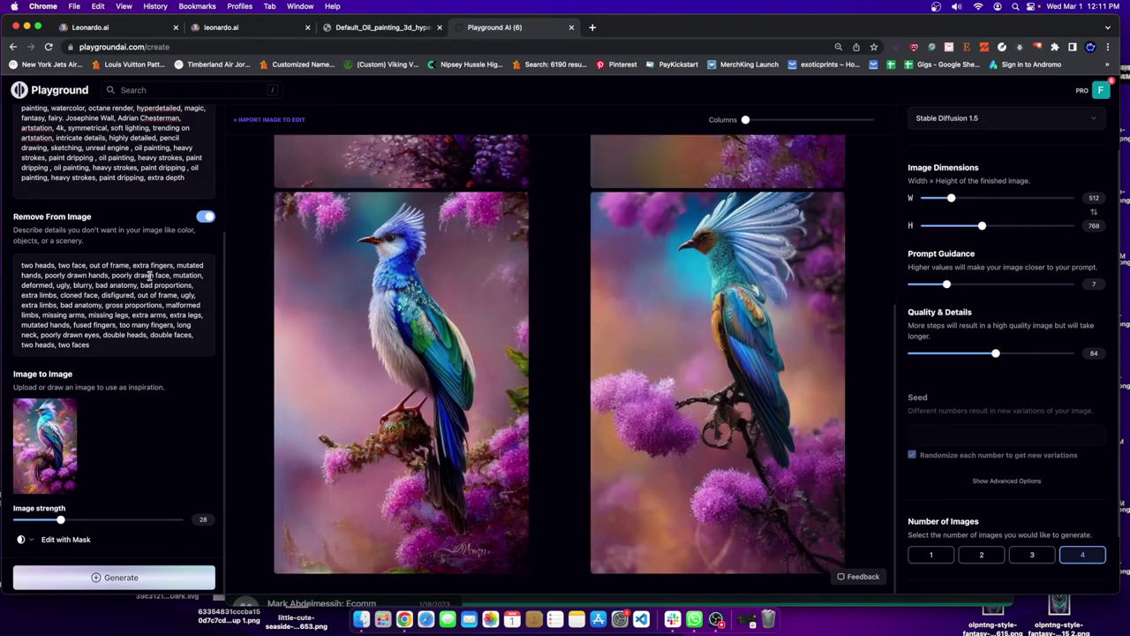
scroll(377, 342, up, 2)
scroll(183, 506, up, 2)
scroll(415, 247, up, 3)
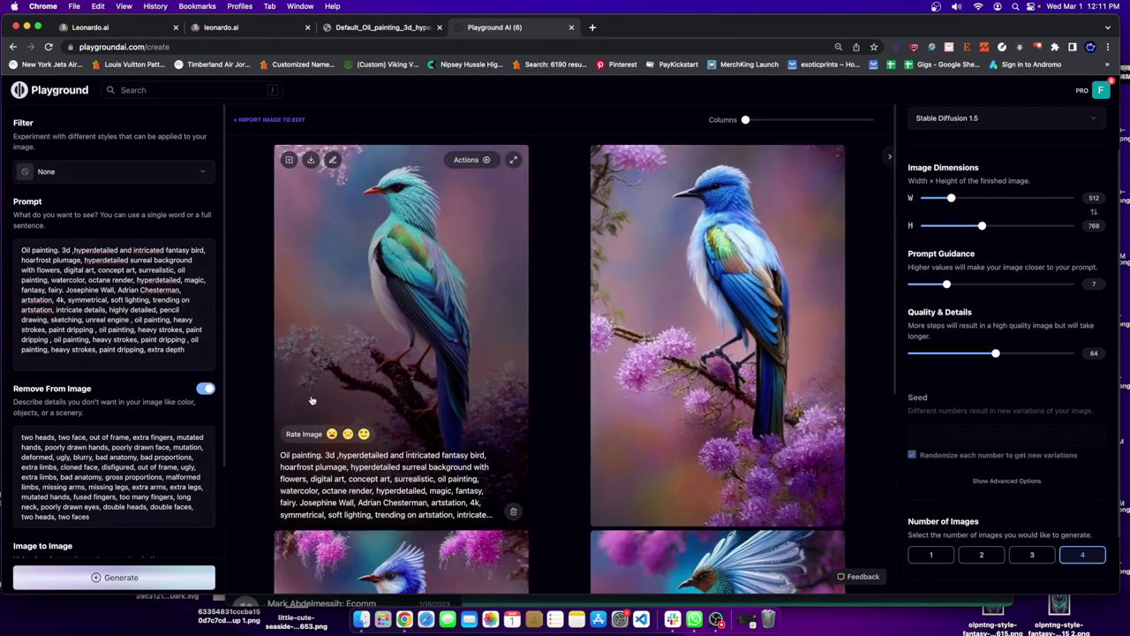
scroll(149, 382, down, 3)
Step: Start another batch of four bird images and look over the filter style choices
click(116, 579)
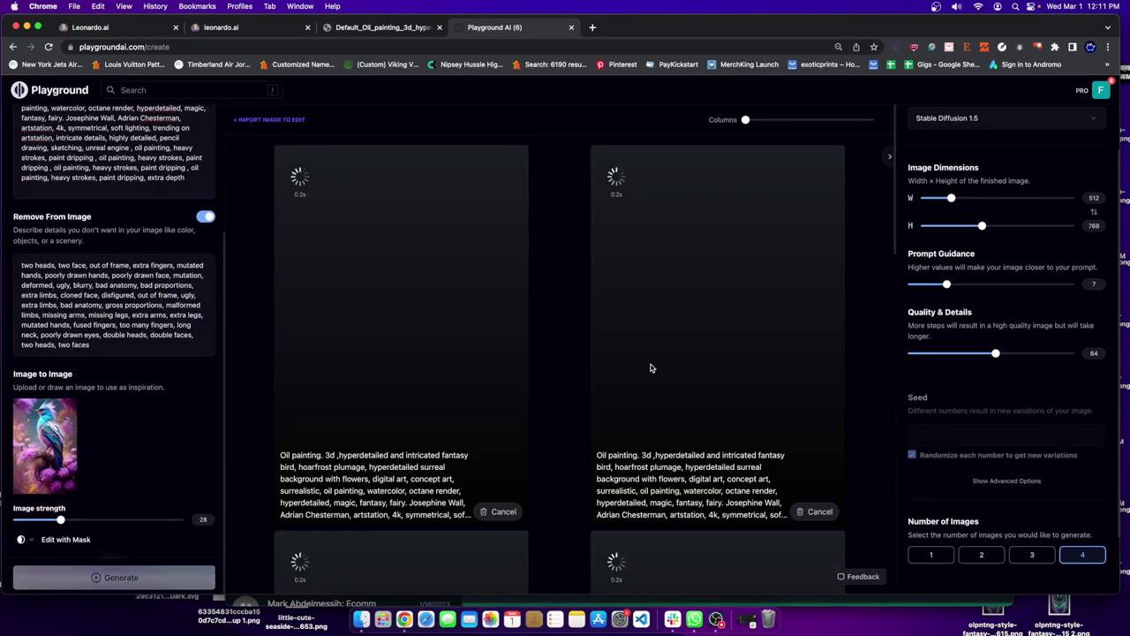
scroll(187, 251, up, 3)
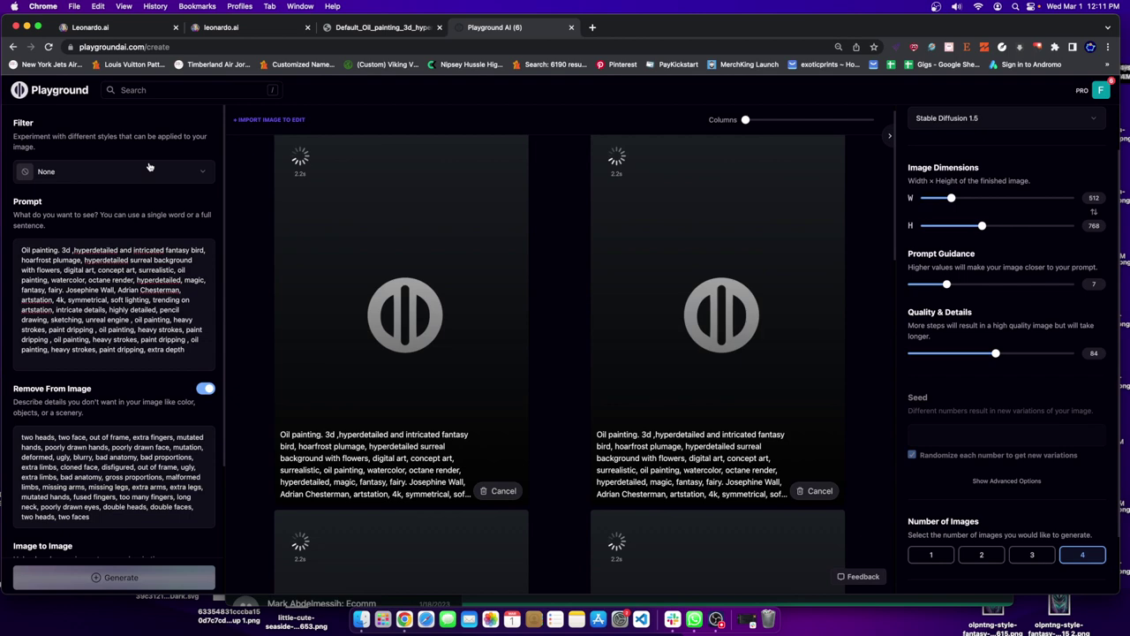
click(150, 169)
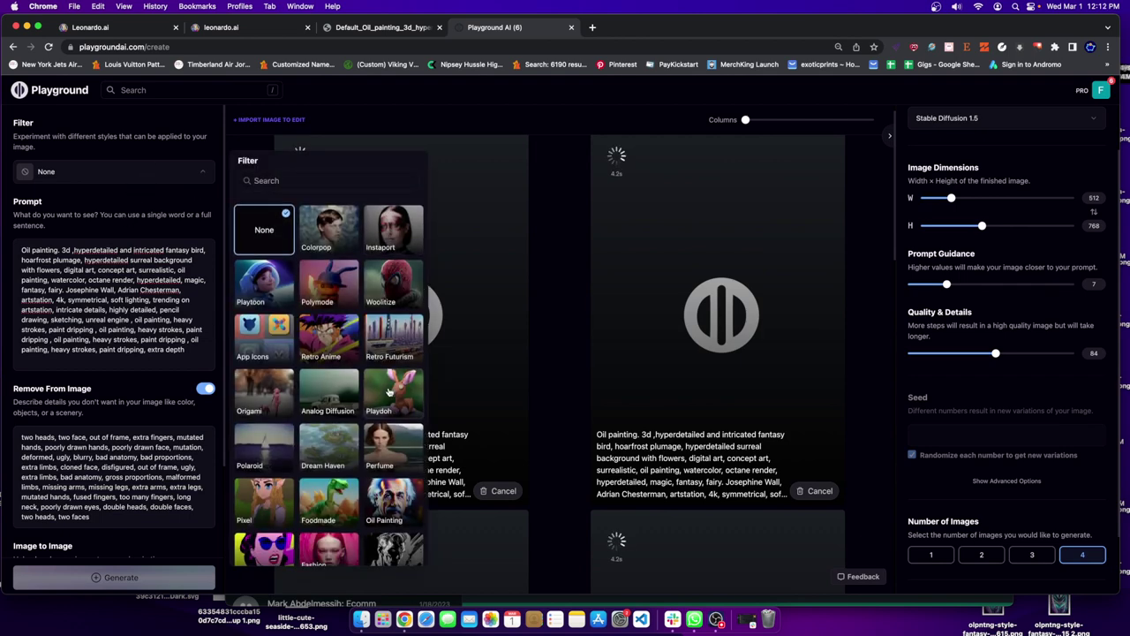
scroll(392, 375, down, 1)
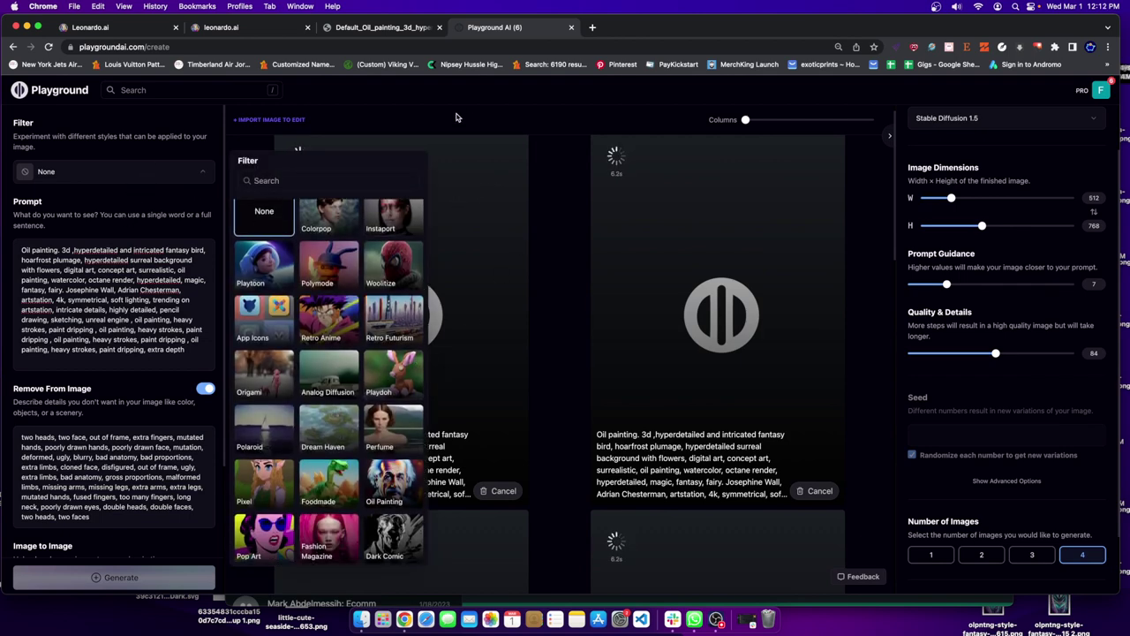
scroll(152, 391, down, 5)
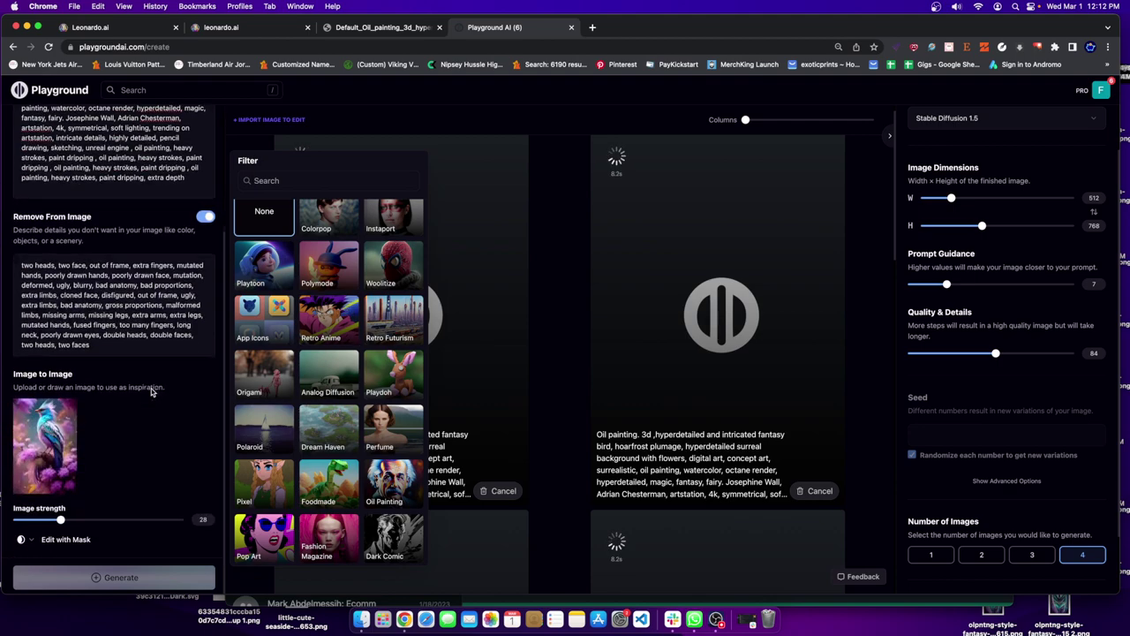
scroll(141, 168, up, 3)
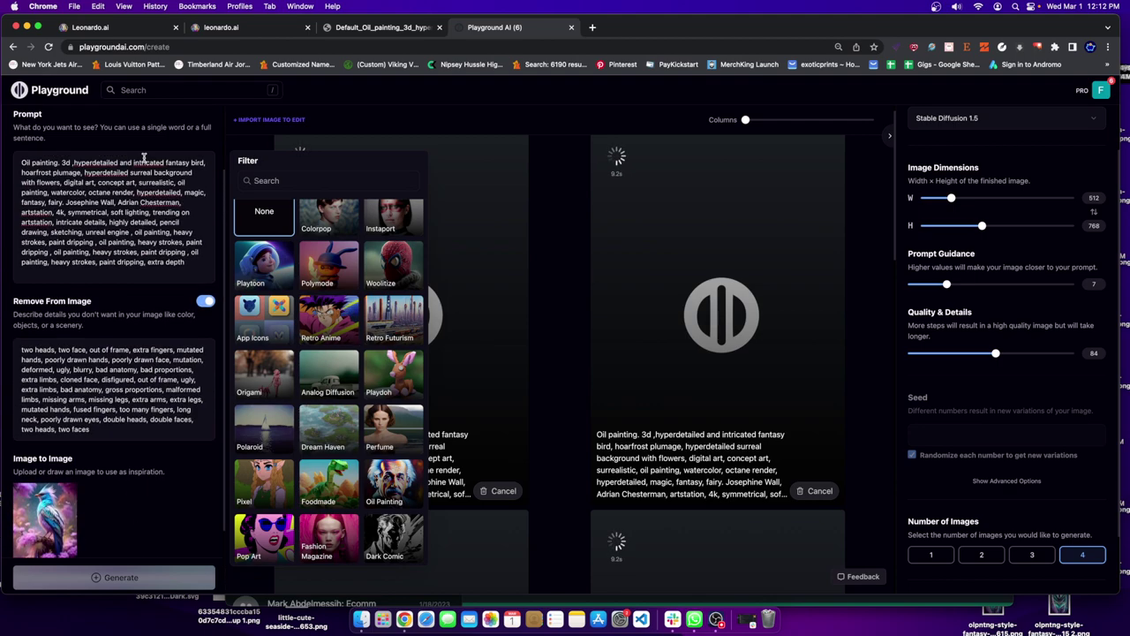
Step: Select the prompt and negative prompt text, then clear the selection
triple_click(162, 236)
drag(90, 429, 18, 344)
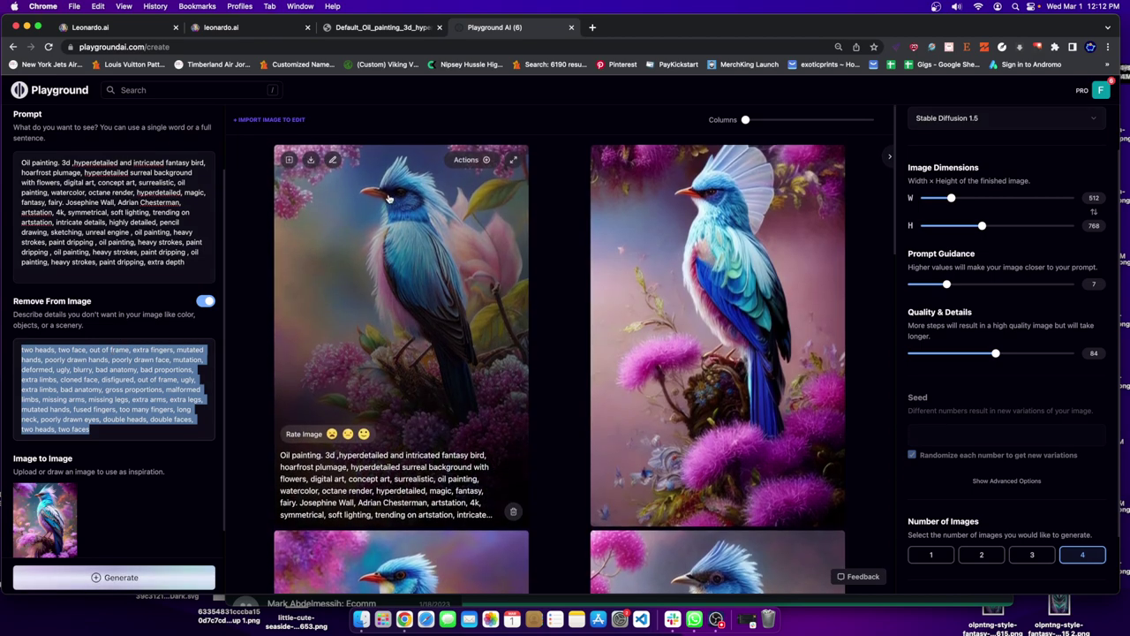
scroll(371, 265, down, 5)
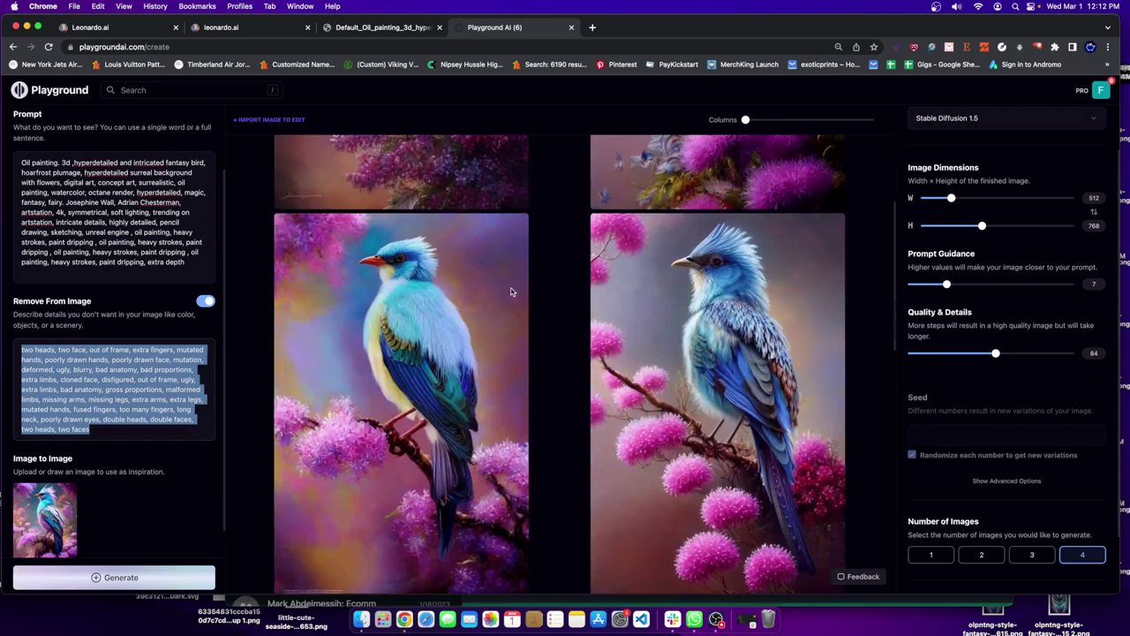
scroll(354, 264, down, 4)
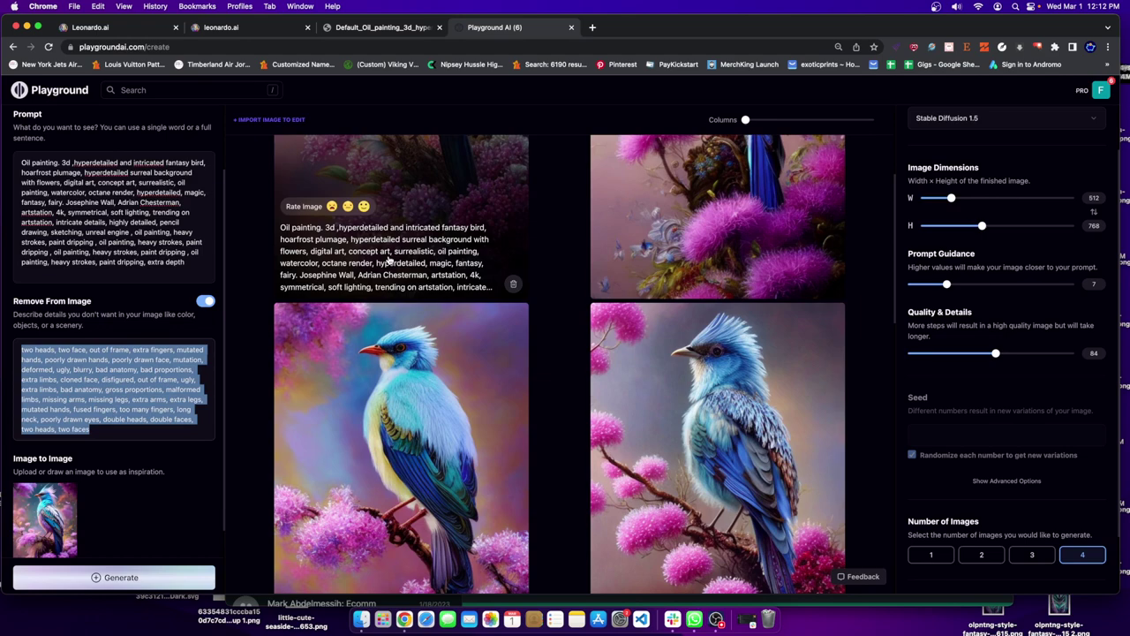
scroll(388, 260, up, 3)
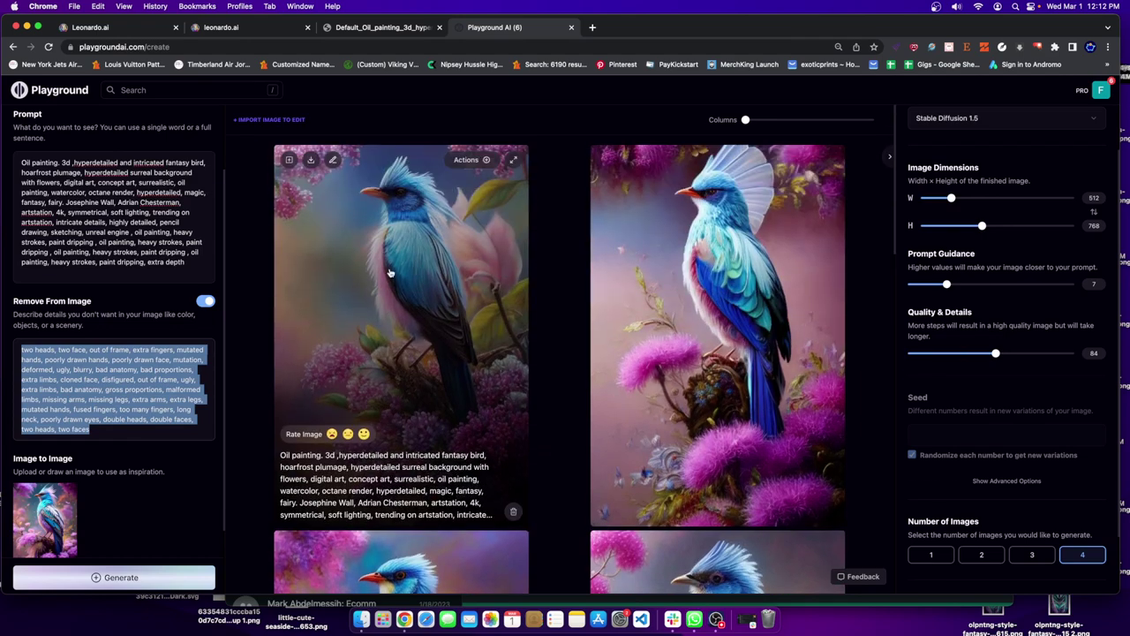
scroll(352, 267, down, 2)
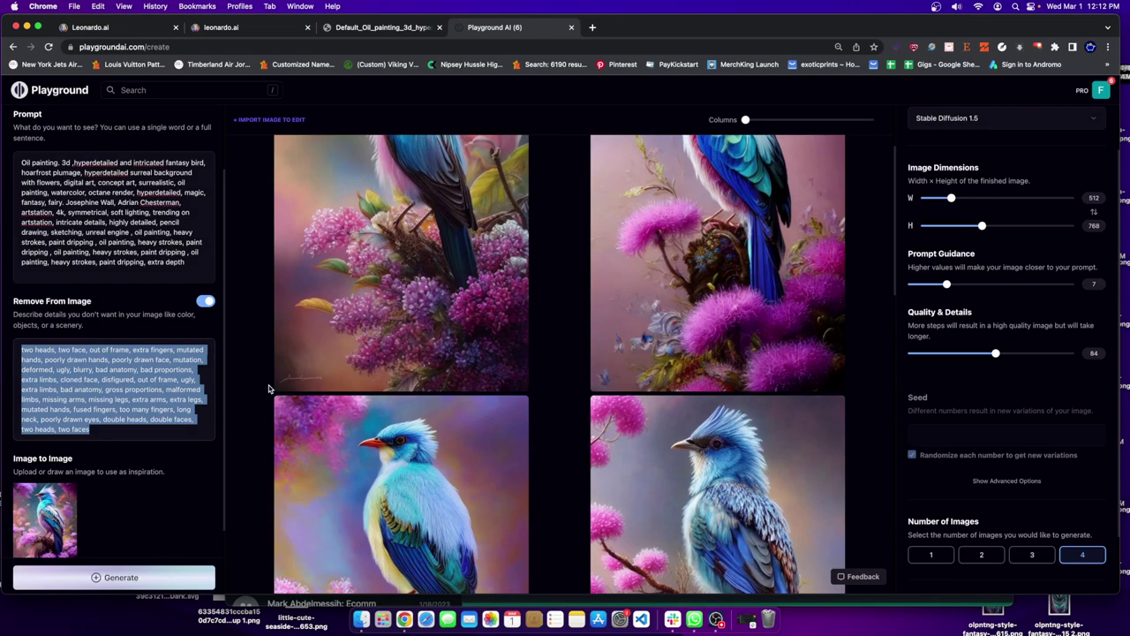
click(261, 389)
Step: Review the four finished oil-painting blue birds among pink and purple blossoms
scroll(377, 356, down, 5)
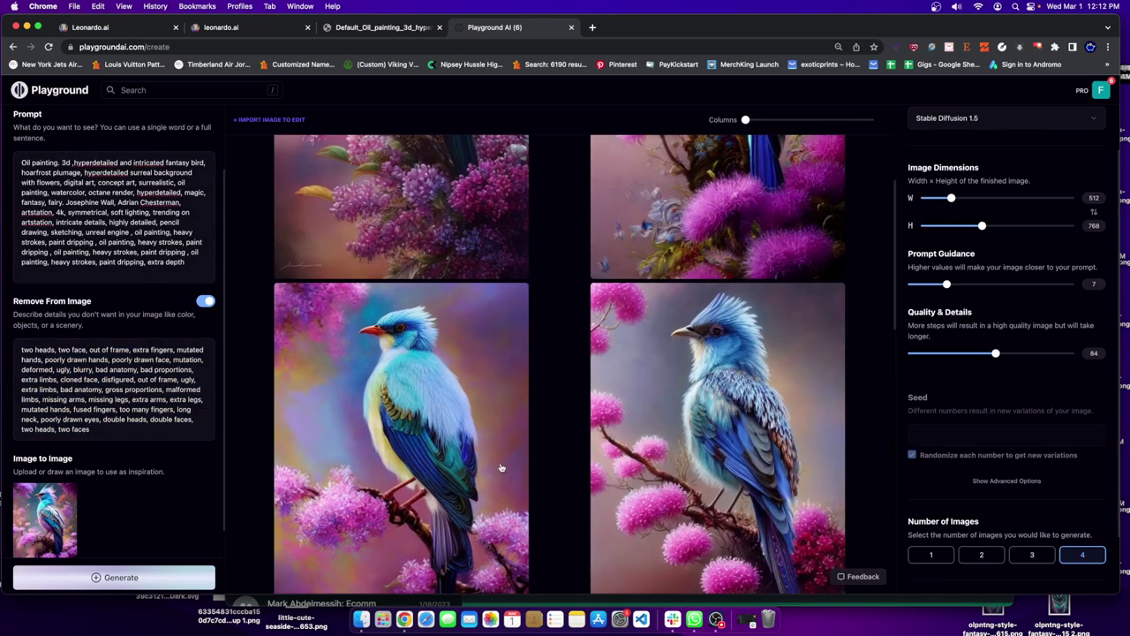
scroll(472, 261, up, 5)
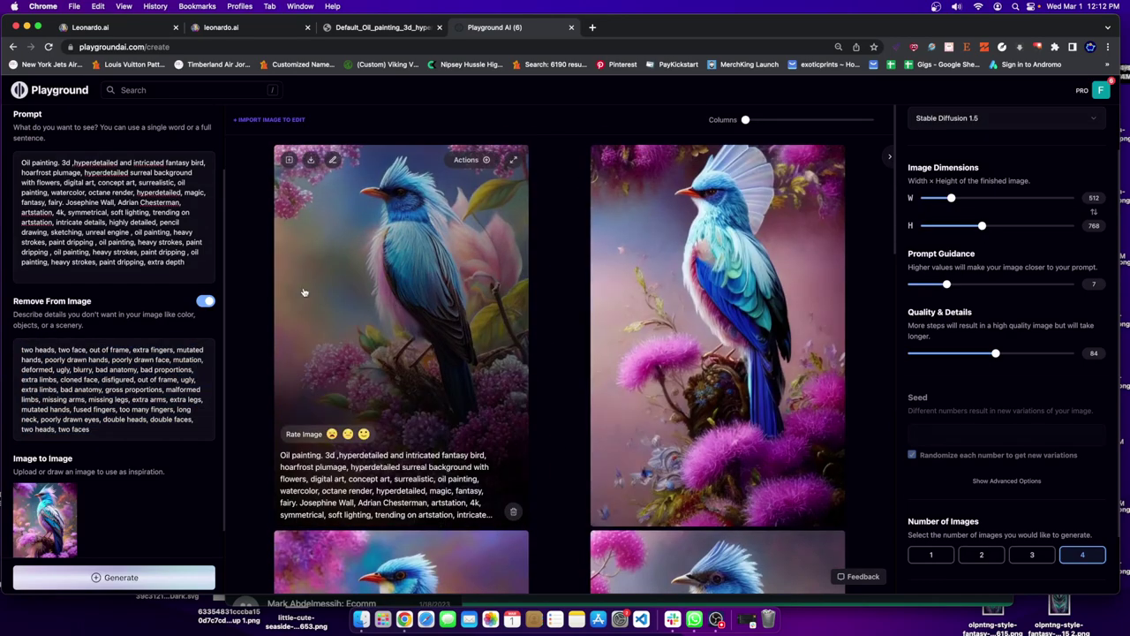
scroll(118, 281, up, 1)
scroll(118, 281, up, 2)
scroll(460, 405, down, 5)
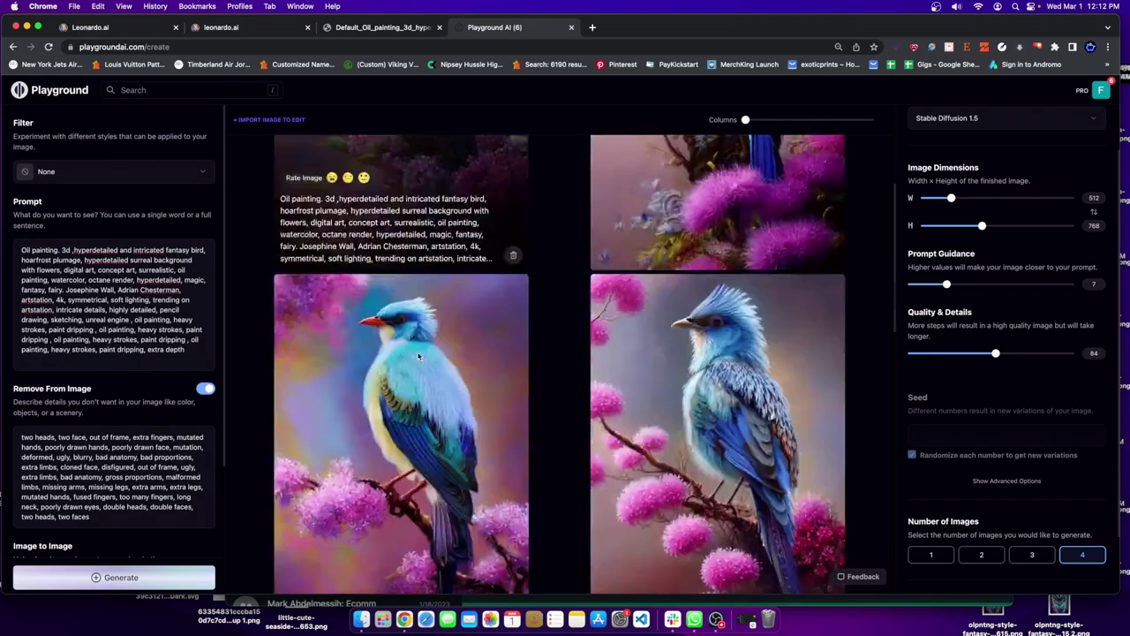
scroll(459, 405, up, 5)
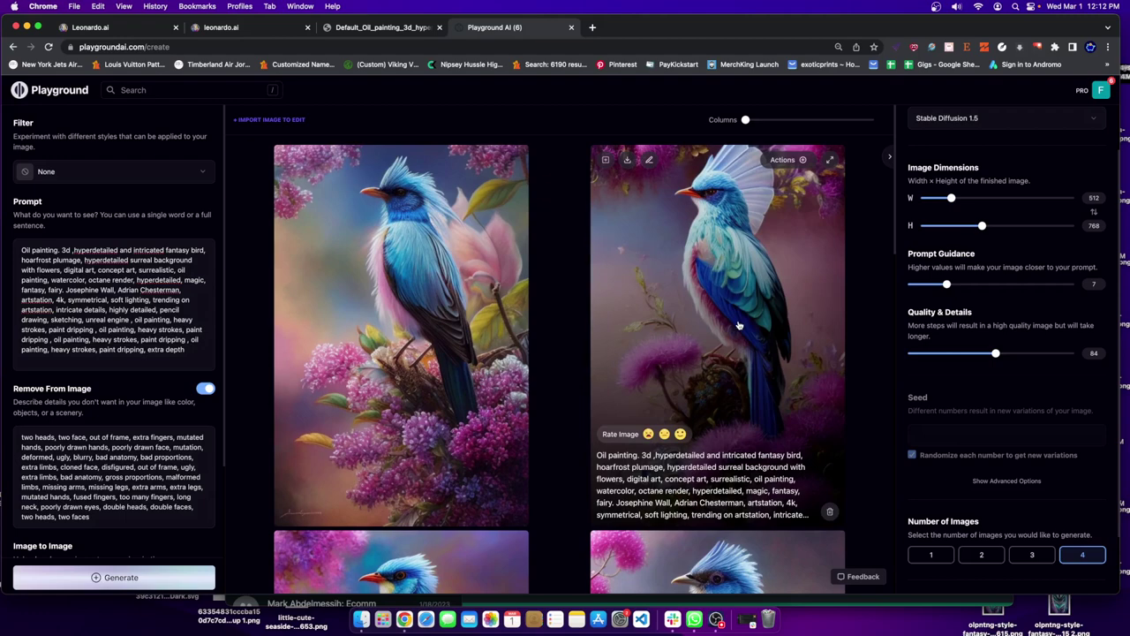
scroll(722, 320, down, 3)
scroll(722, 353, down, 3)
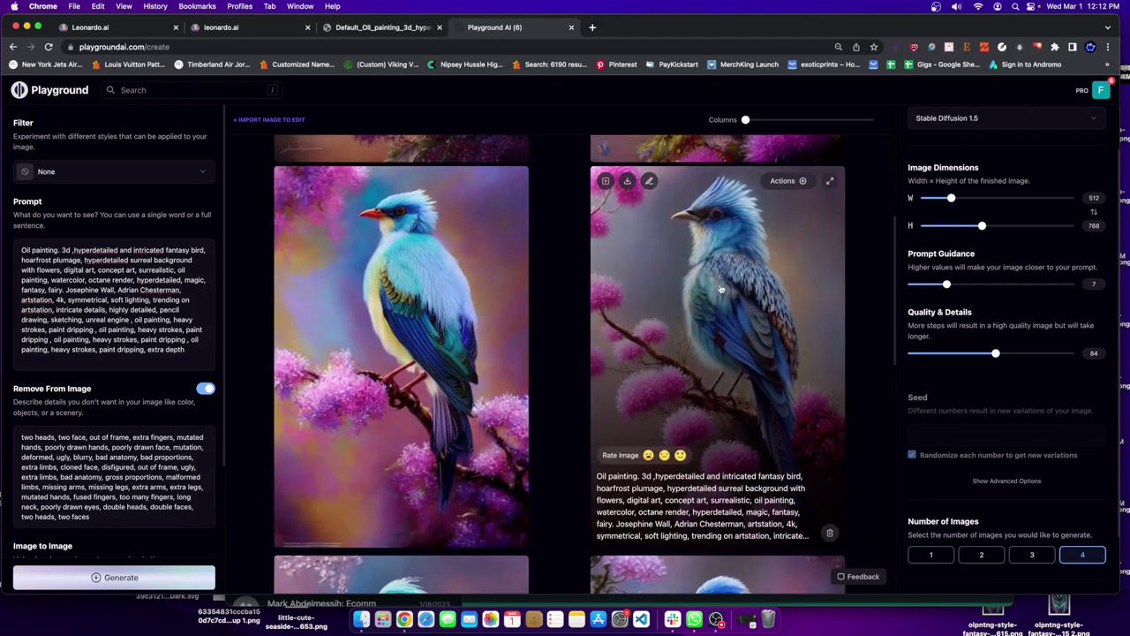
scroll(431, 341, up, 1)
scroll(431, 341, up, 5)
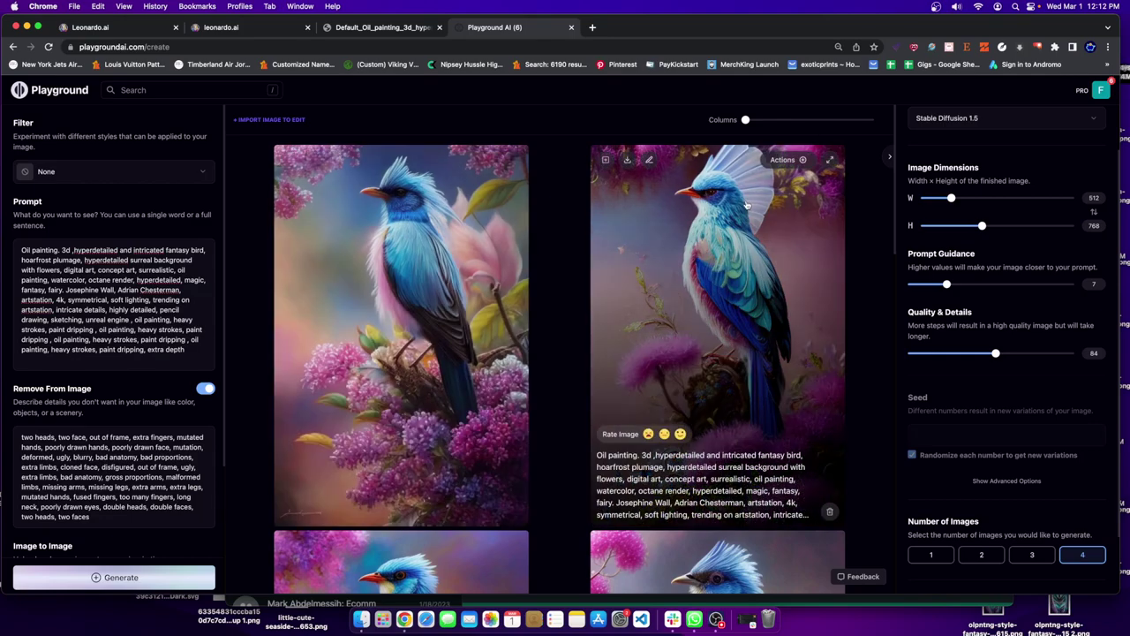
scroll(478, 412, down, 10)
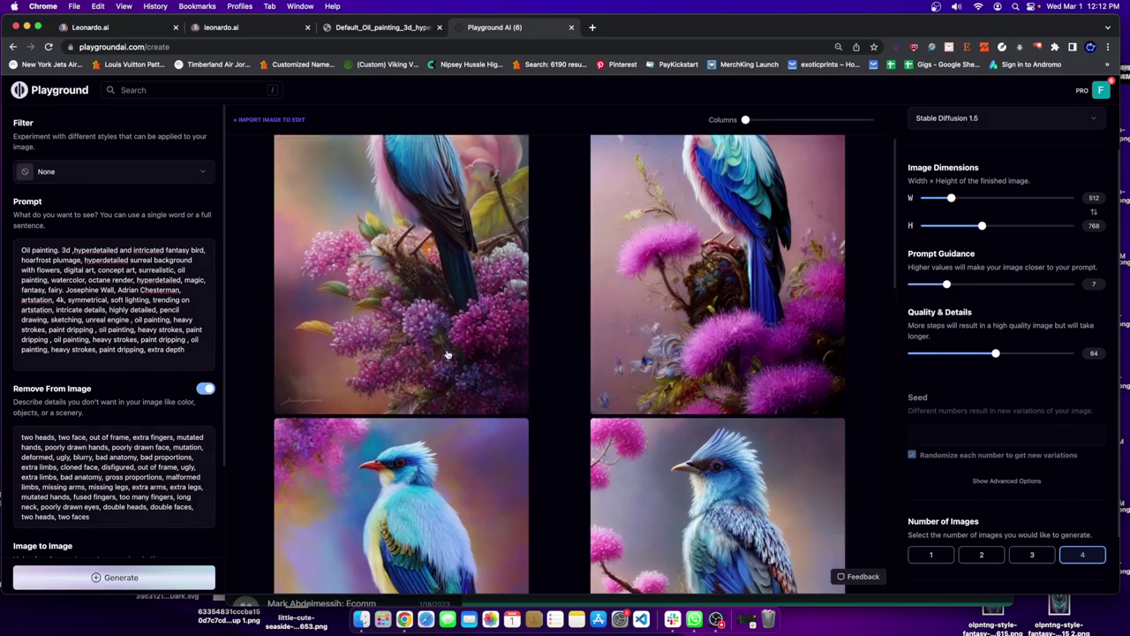
scroll(441, 354, down, 1)
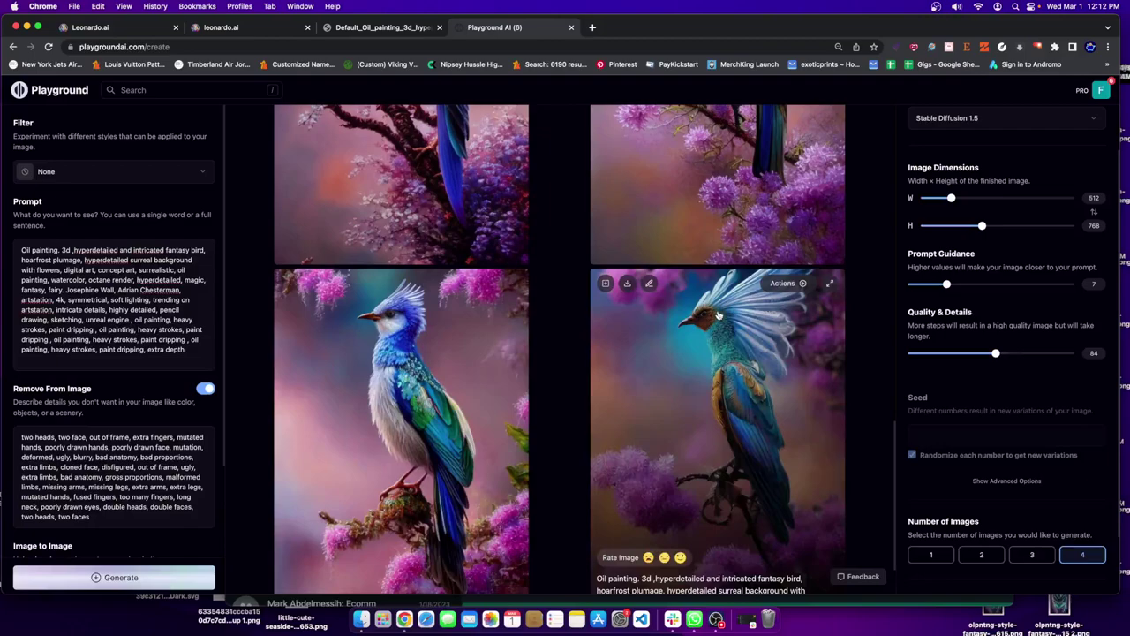
scroll(475, 203, down, 5)
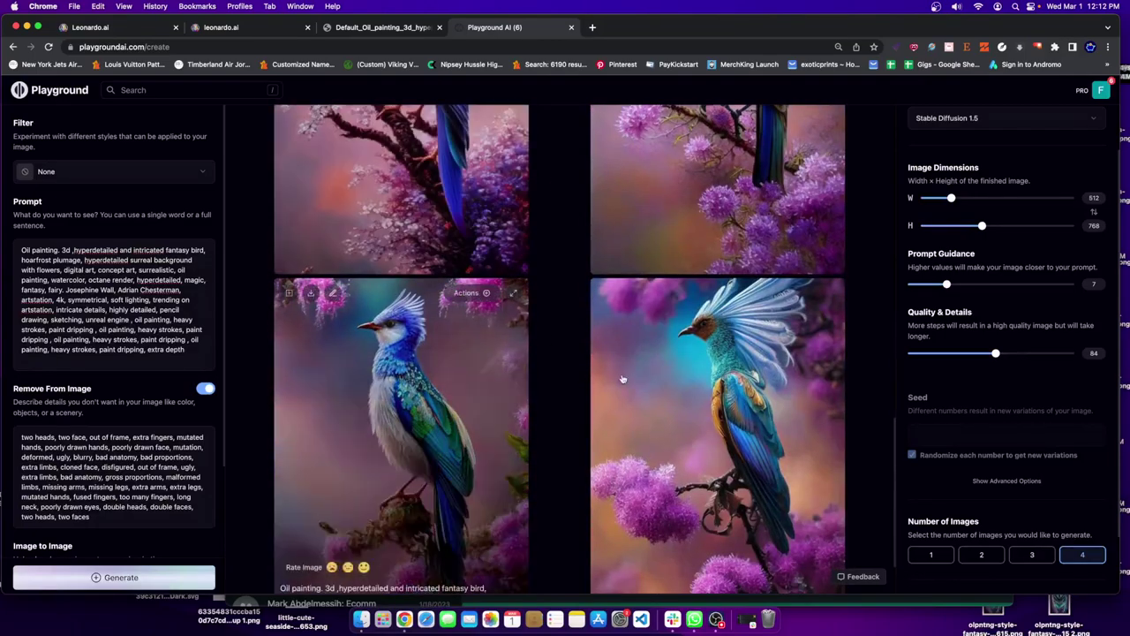
scroll(503, 187, up, 15)
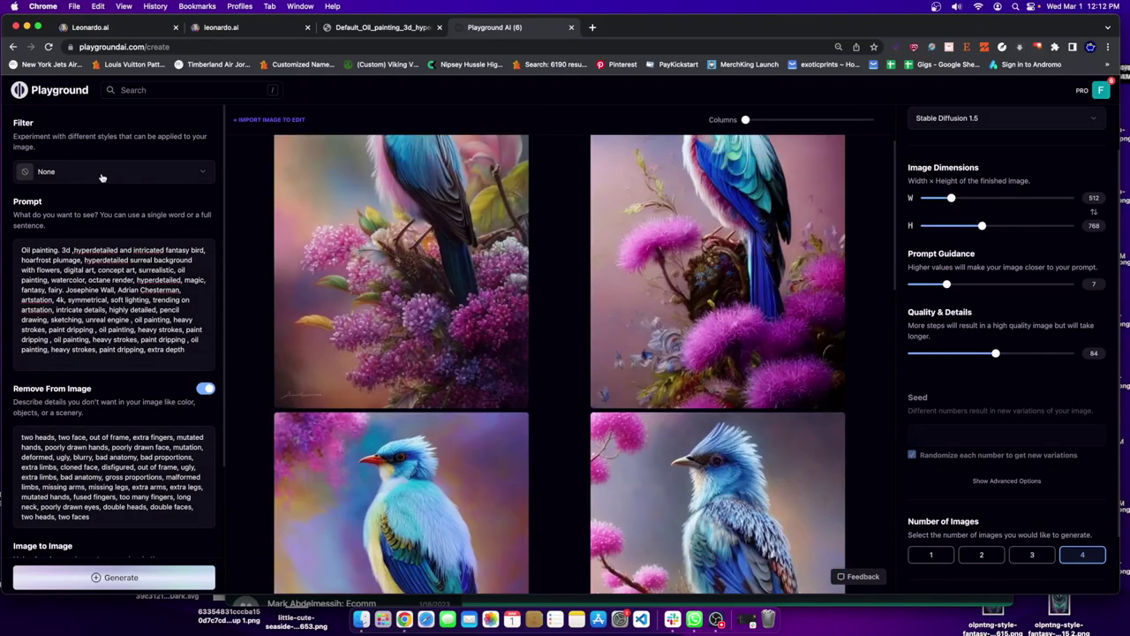
Step: Switch the filter to Polymode and set Quality & Details to 72
click(102, 173)
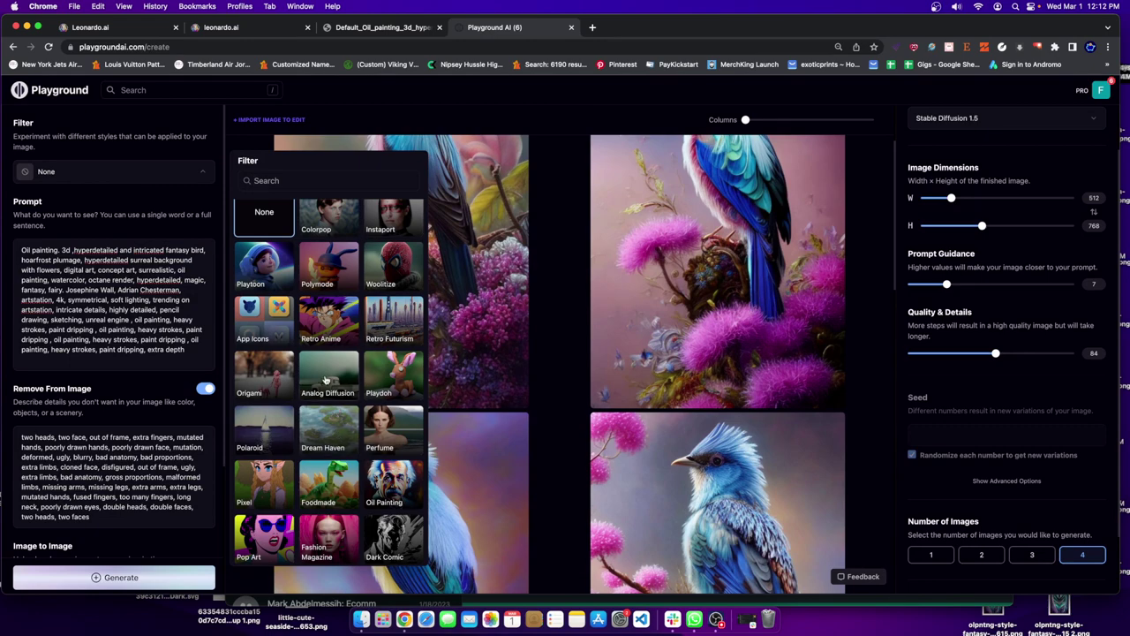
click(333, 270)
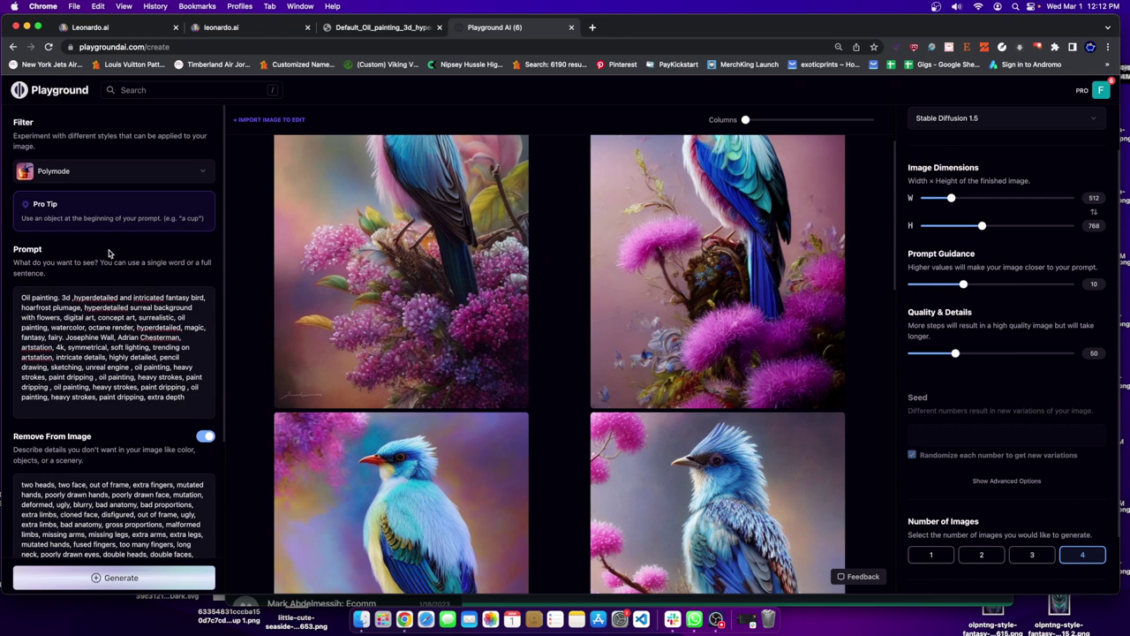
scroll(108, 253, down, 5)
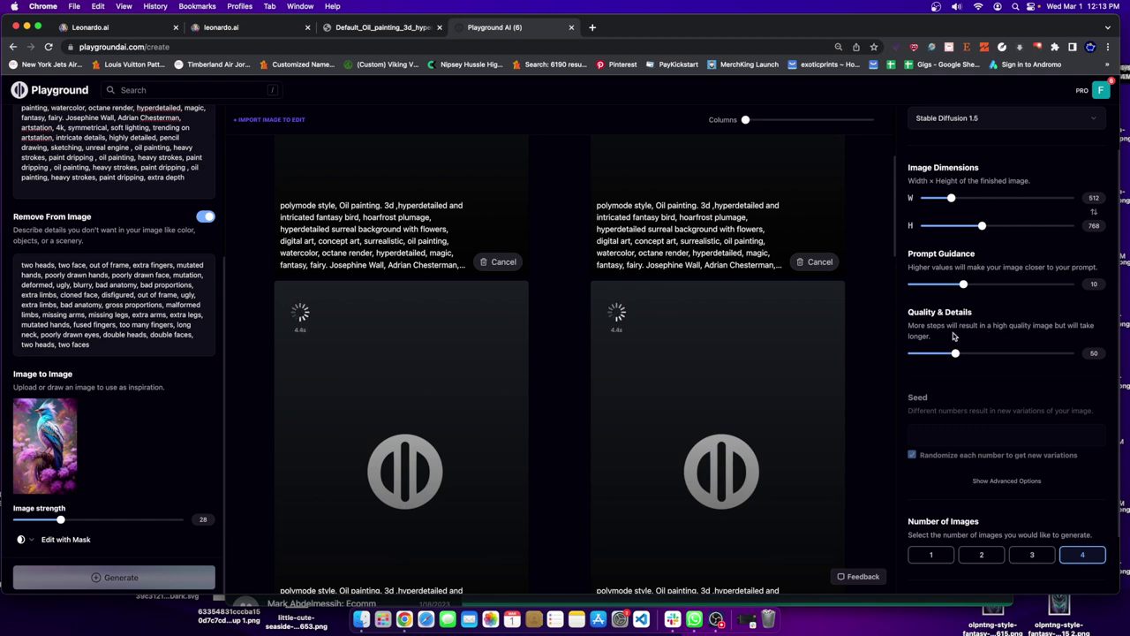
drag(956, 354, 981, 355)
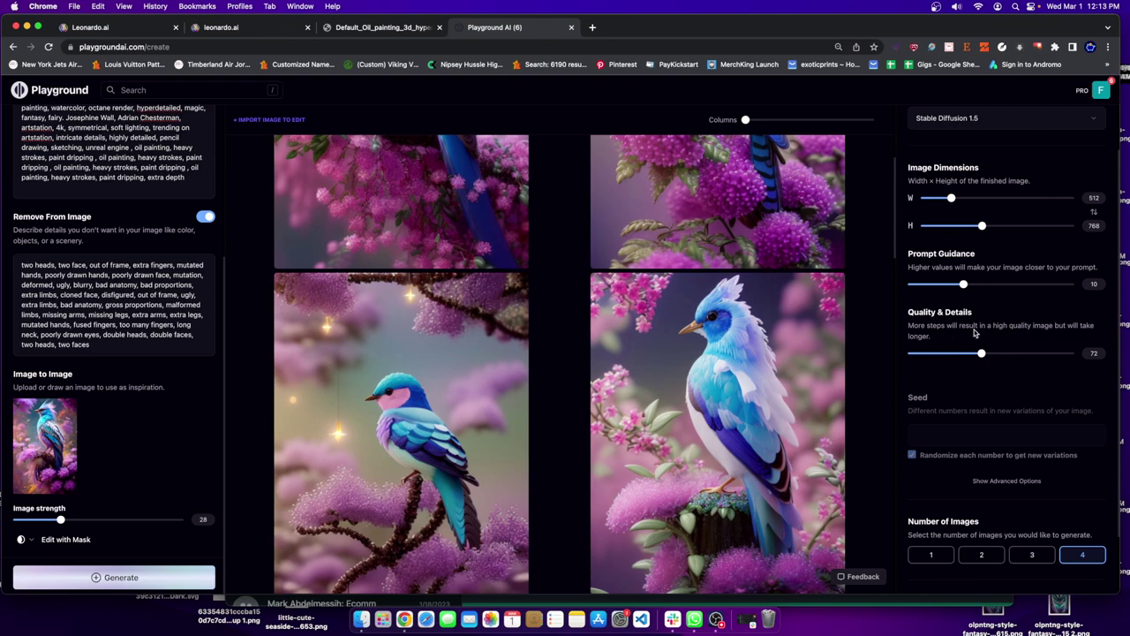
scroll(494, 393, down, 5)
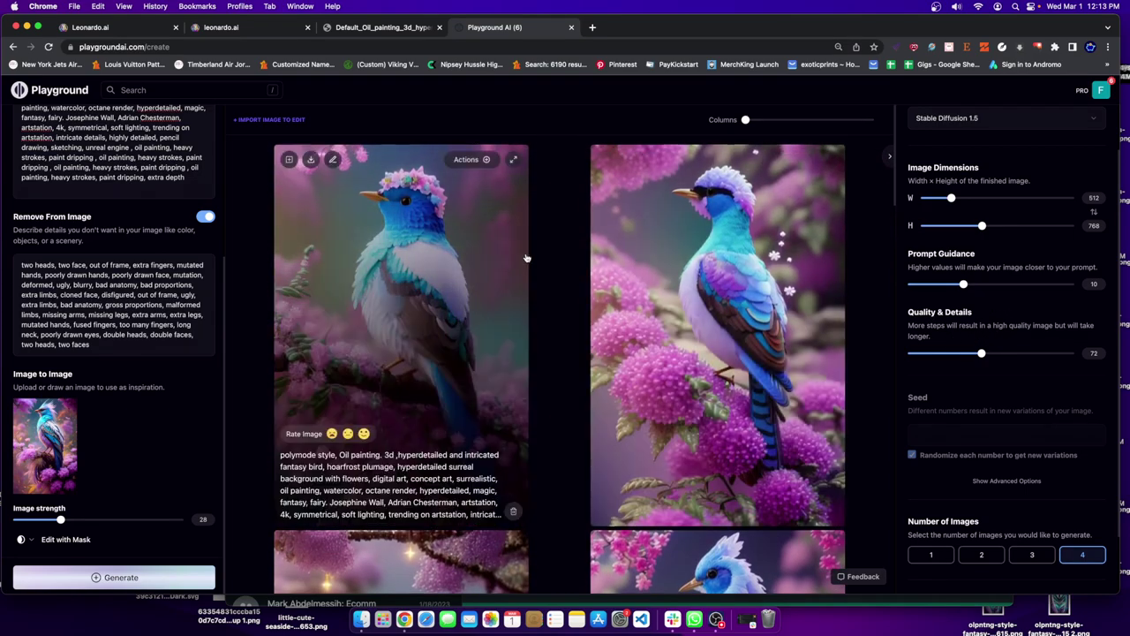
scroll(520, 306, up, 4)
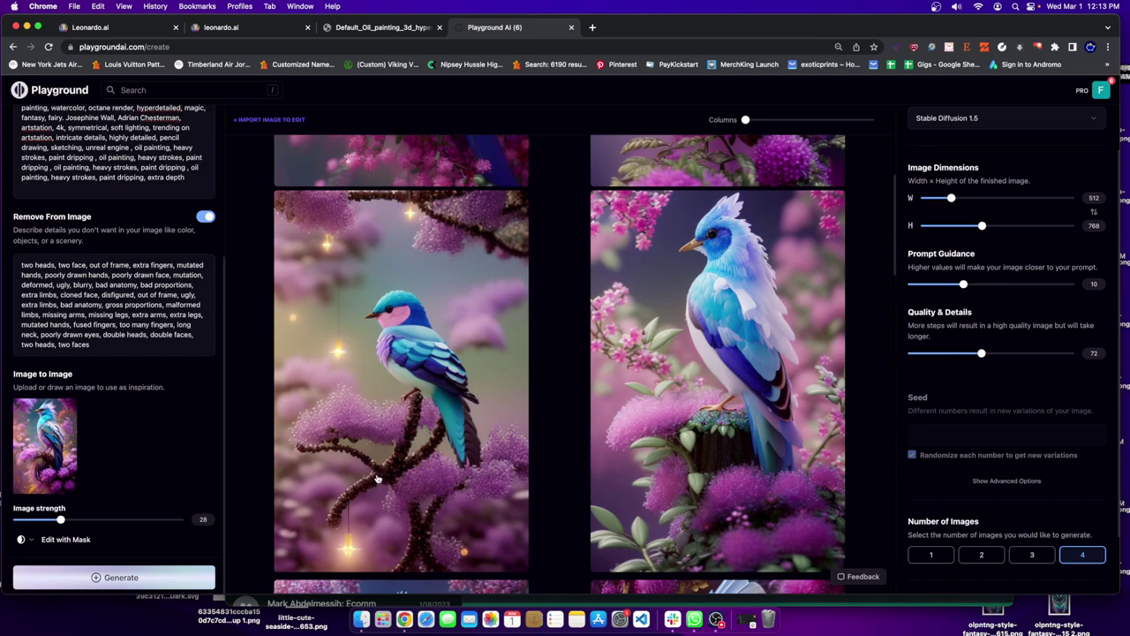
Step: Generate a Polymode batch and browse the doll-like girl and blue birds among lilac blossoms
click(105, 569)
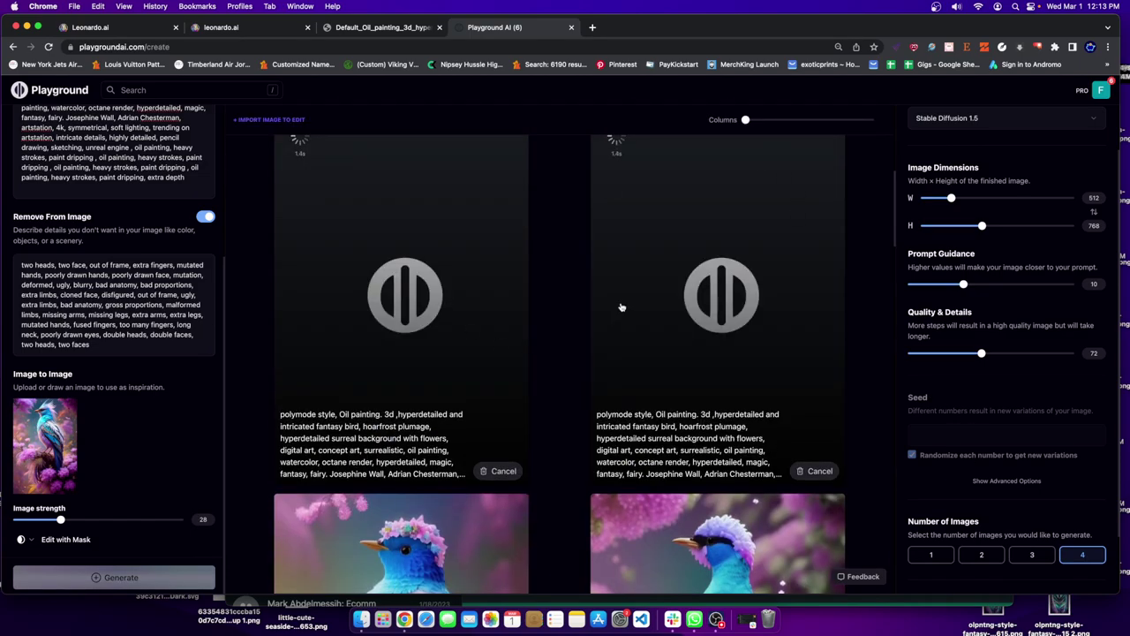
scroll(622, 308, down, 4)
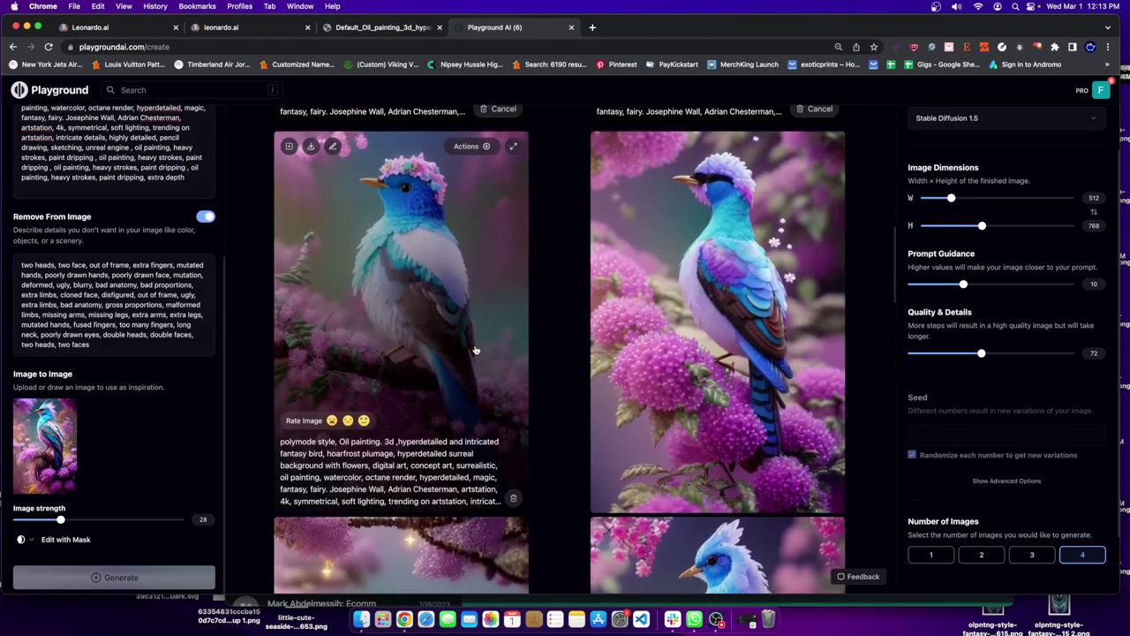
scroll(474, 351, up, 5)
scroll(168, 268, up, 1)
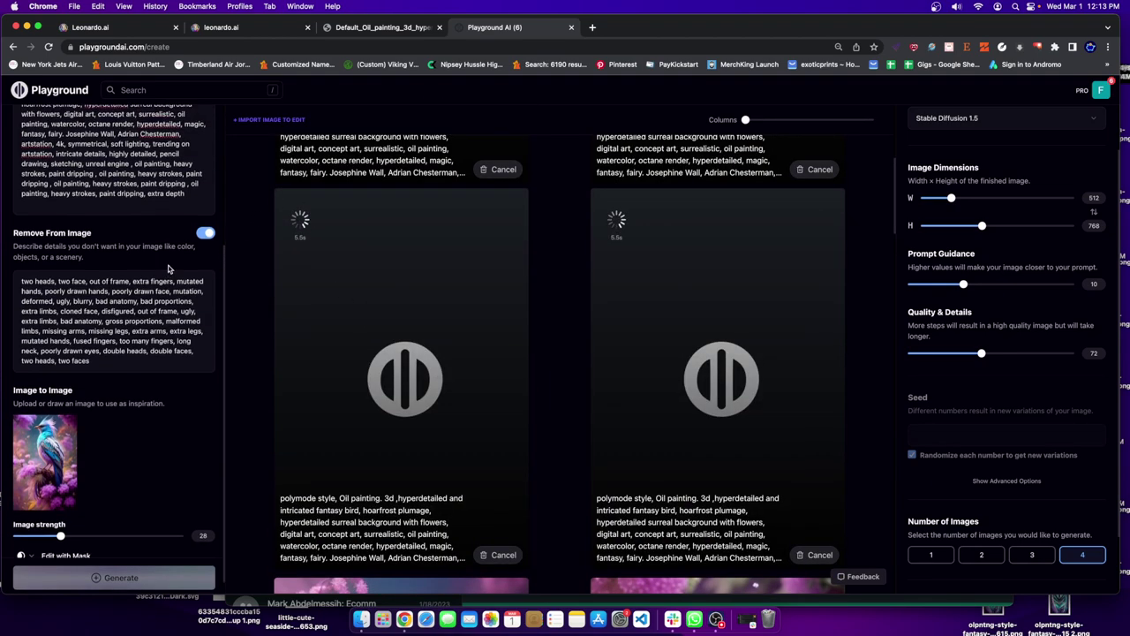
scroll(168, 268, up, 3)
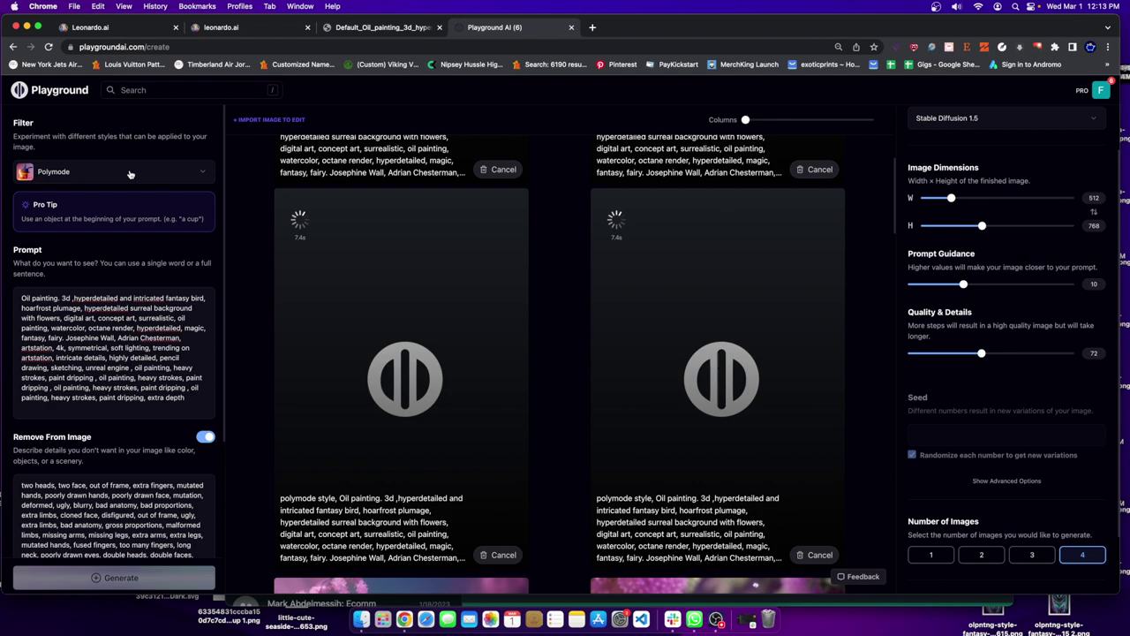
scroll(563, 235, up, 3)
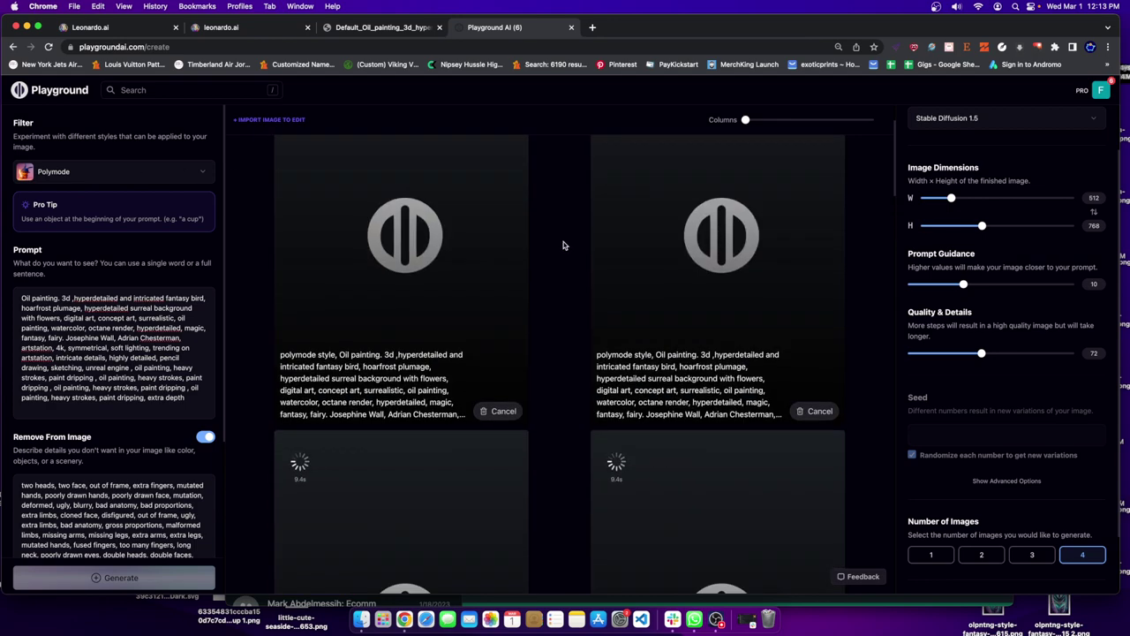
scroll(561, 250, down, 3)
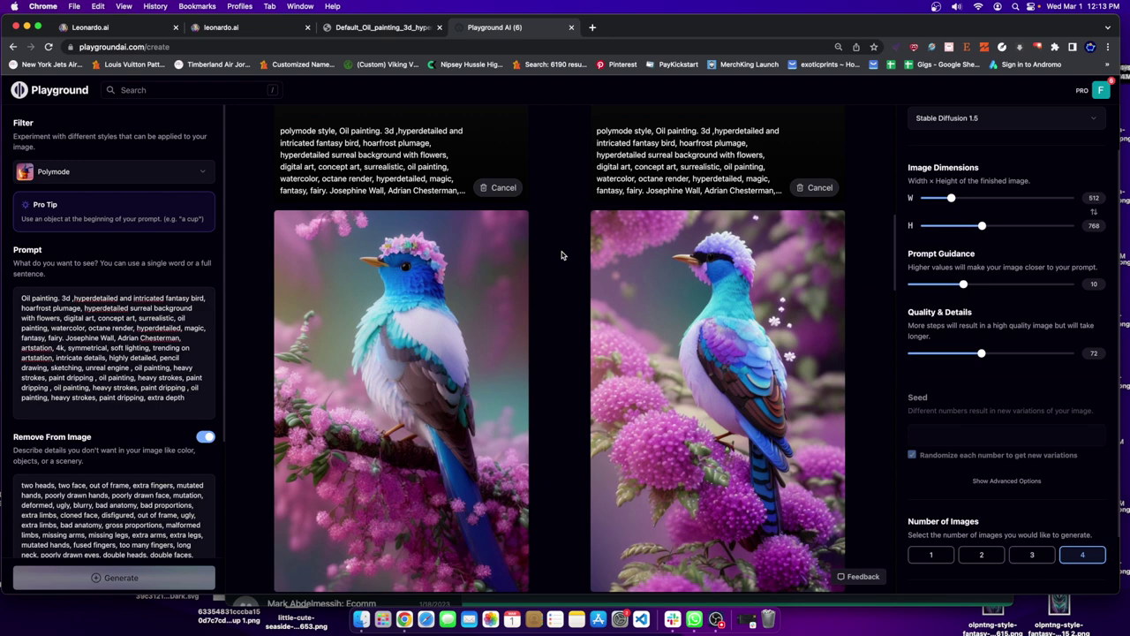
scroll(565, 282, up, 3)
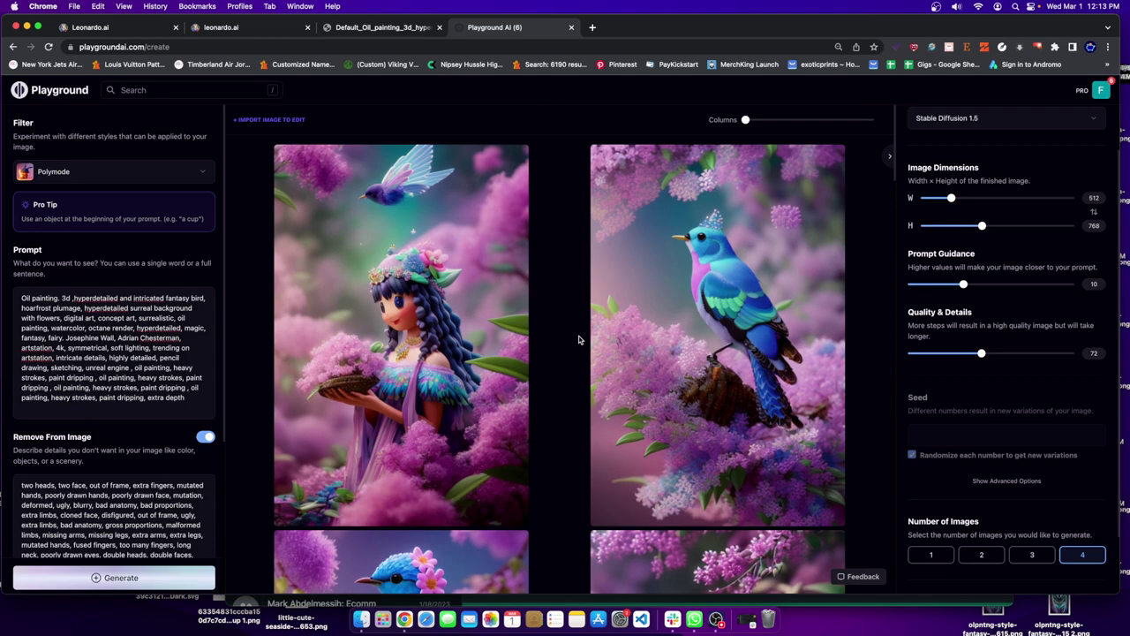
scroll(579, 339, down, 5)
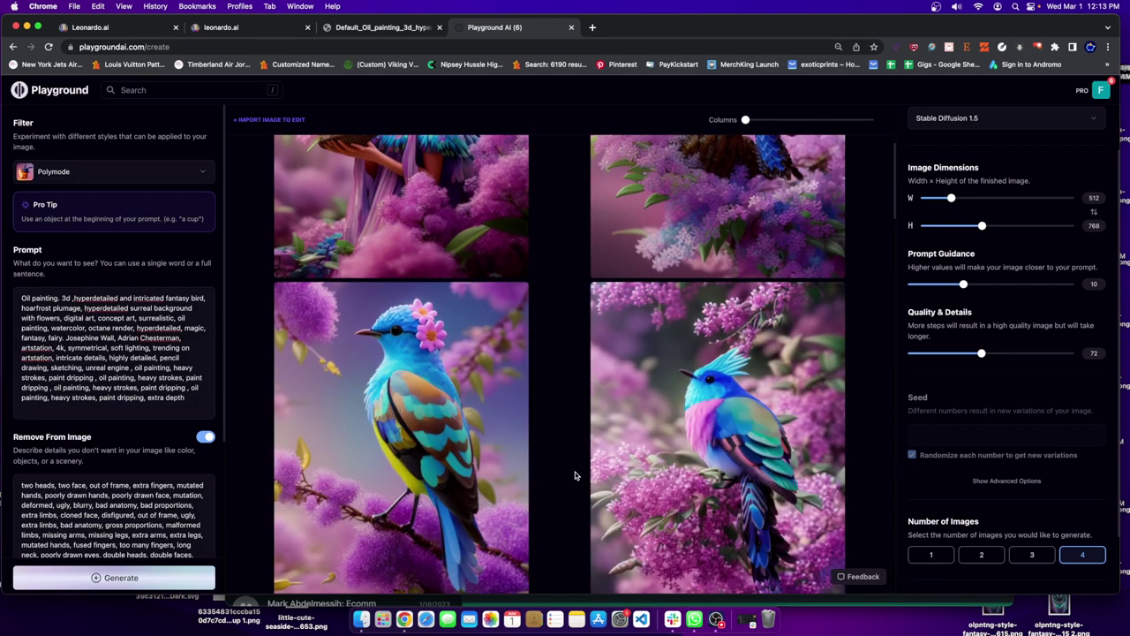
mouse_move(326, 347)
scroll(407, 380, up, 4)
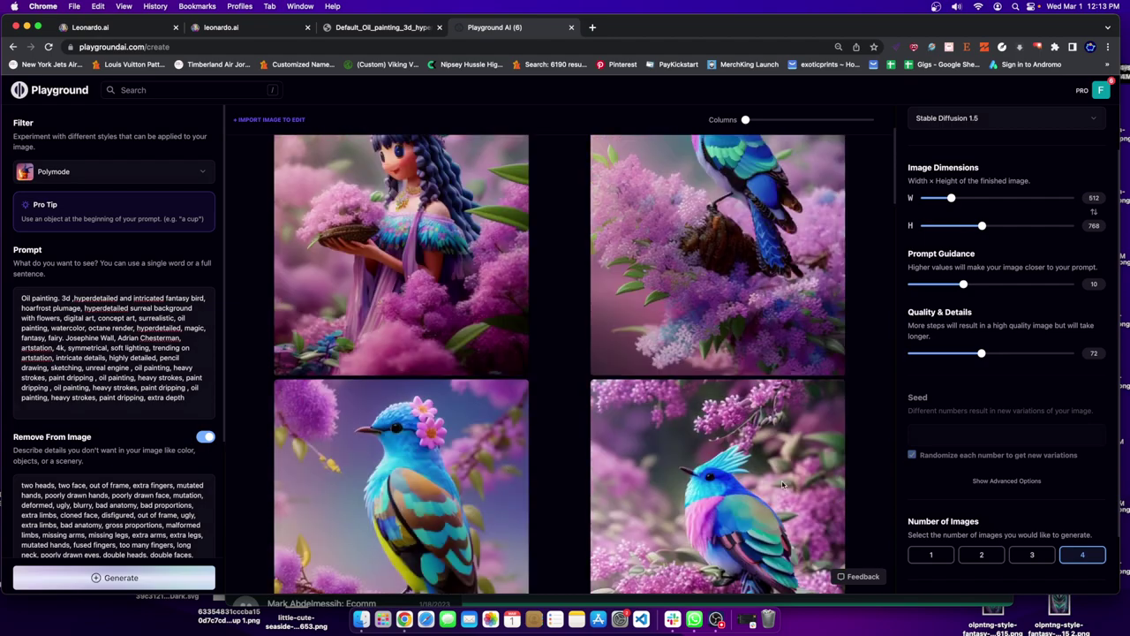
scroll(409, 481, down, 5)
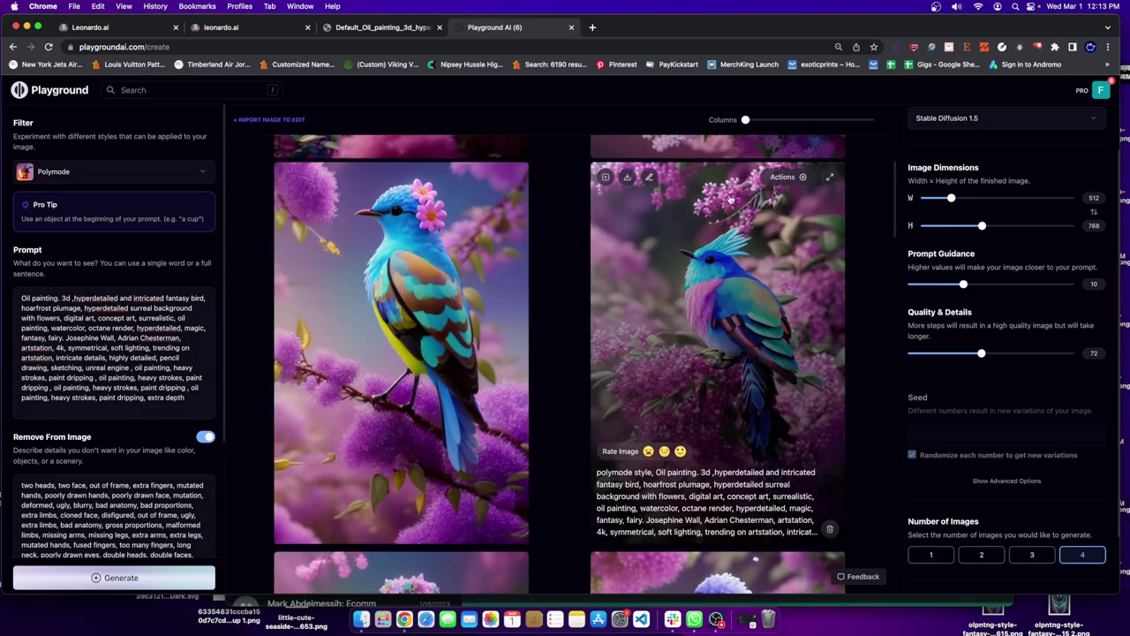
scroll(682, 381, up, 4)
scroll(682, 382, down, 3)
scroll(681, 382, down, 5)
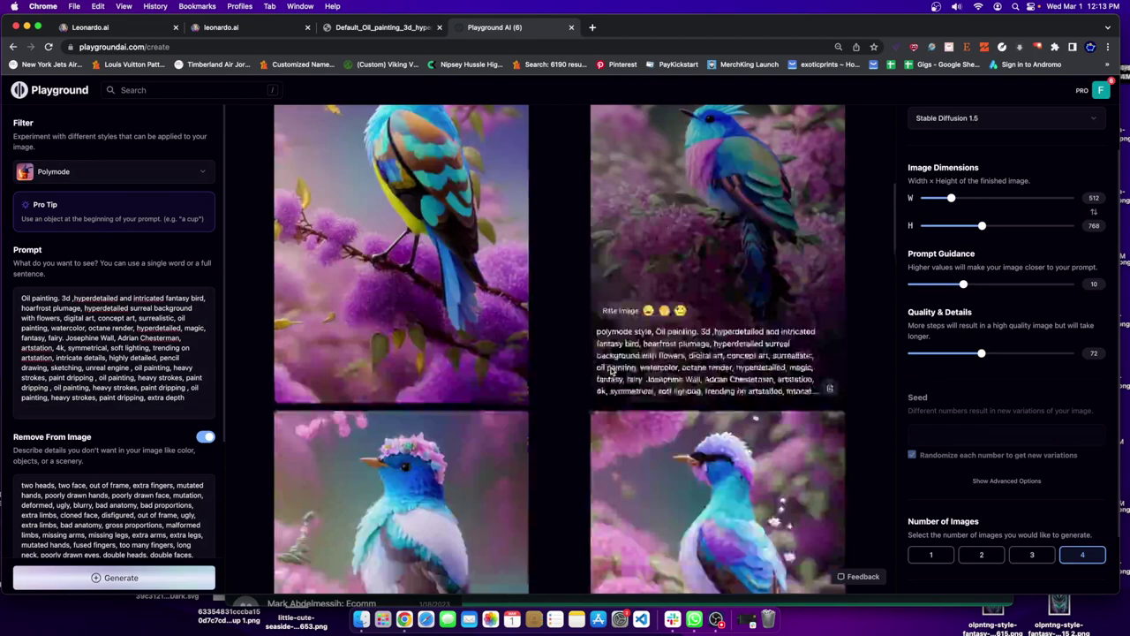
scroll(387, 273, up, 3)
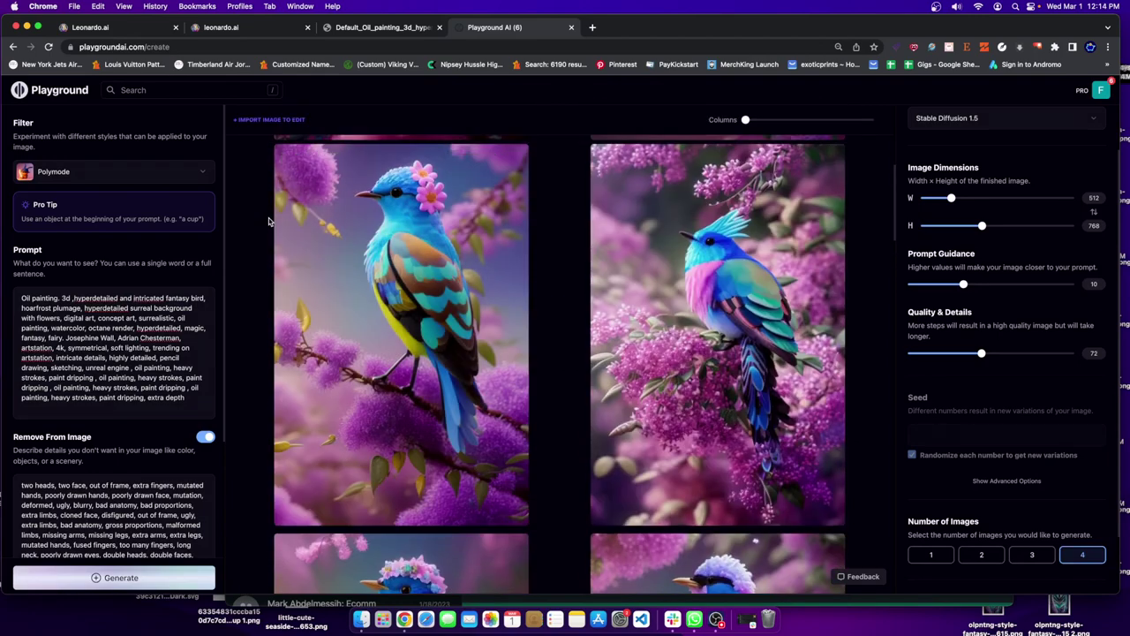
Step: Apply the Storybook filter and set Quality & Details to 77
click(95, 179)
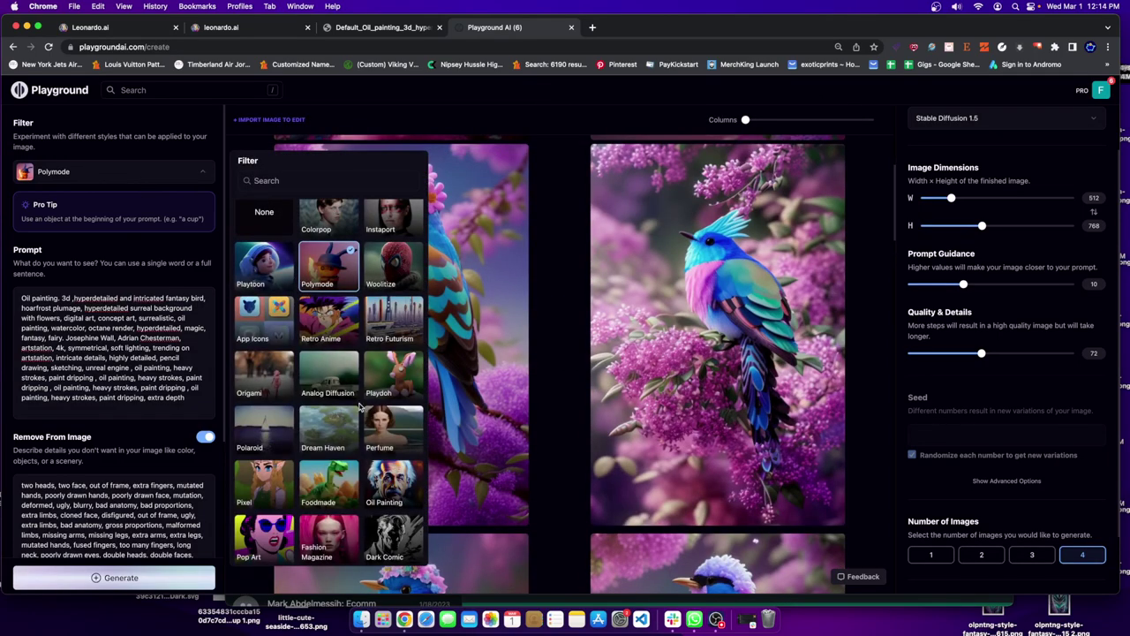
scroll(371, 397, down, 5)
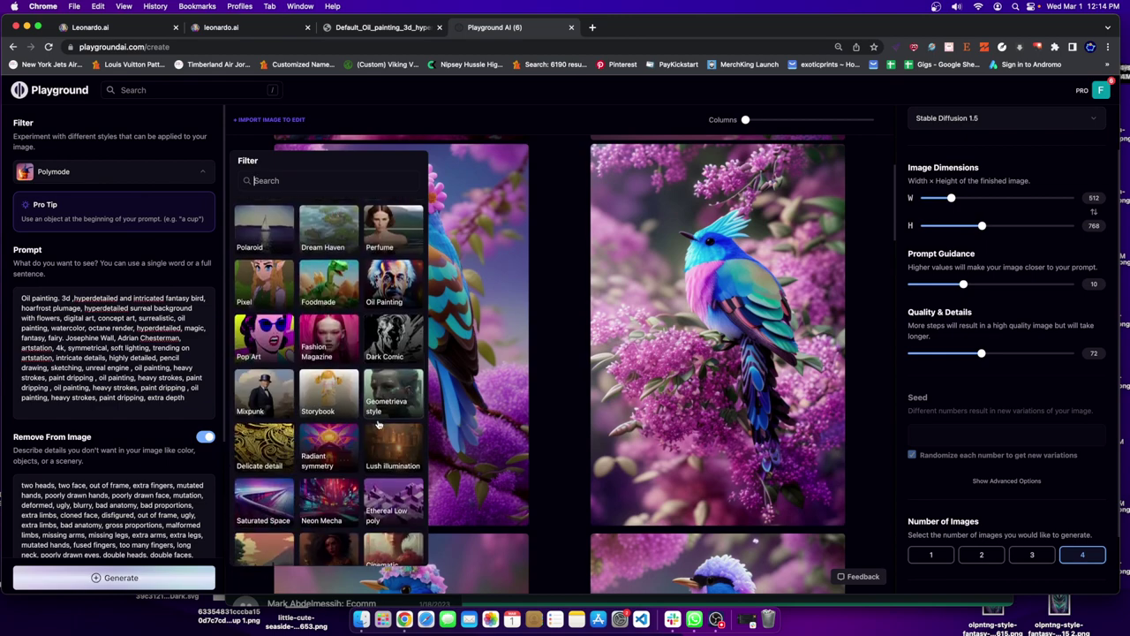
click(335, 314)
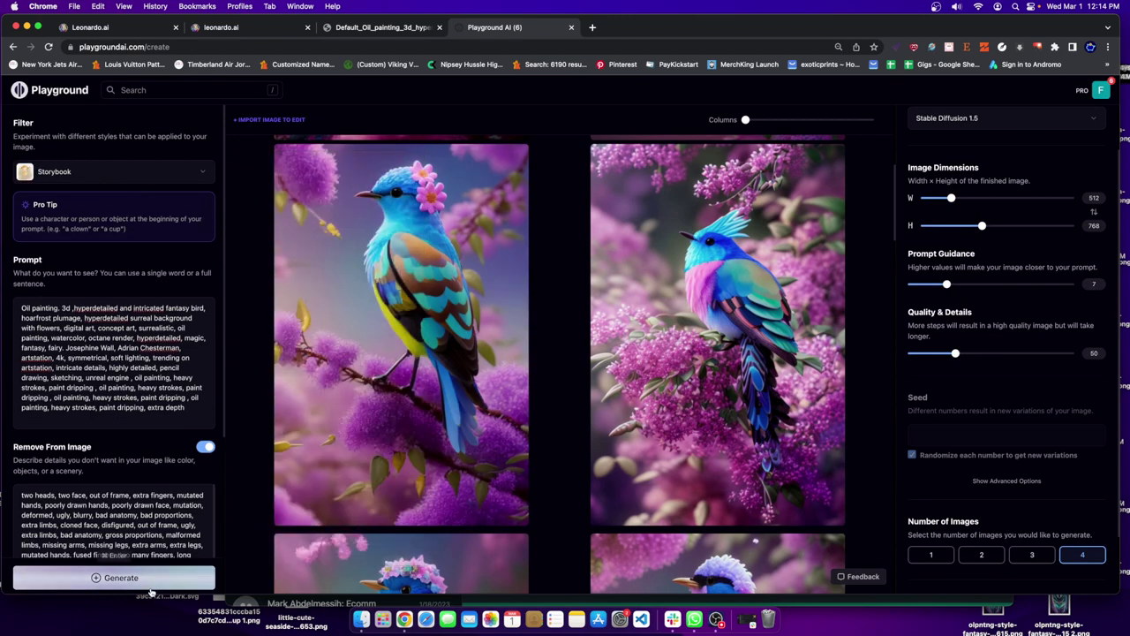
scroll(417, 292, down, 3)
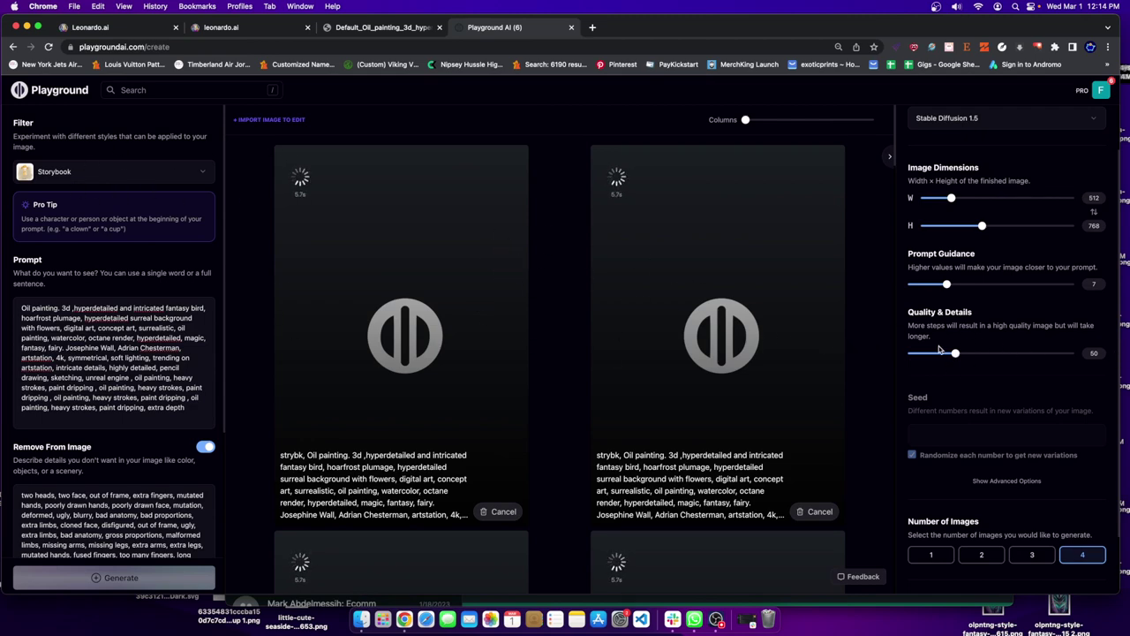
click(987, 354)
scroll(457, 423, down, 2)
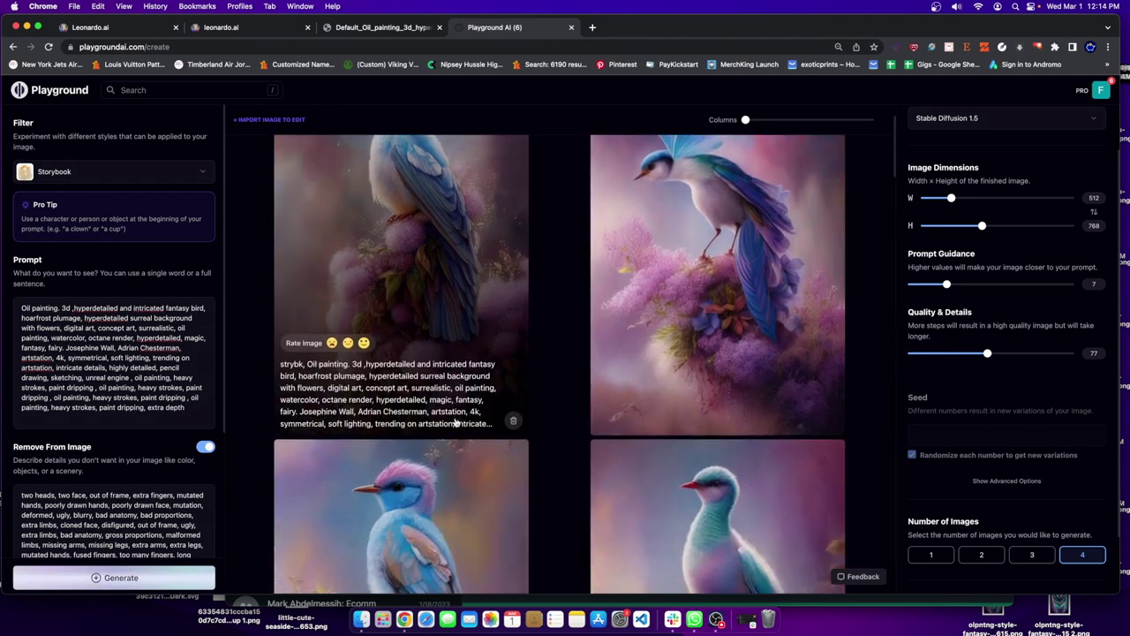
scroll(456, 419, down, 4)
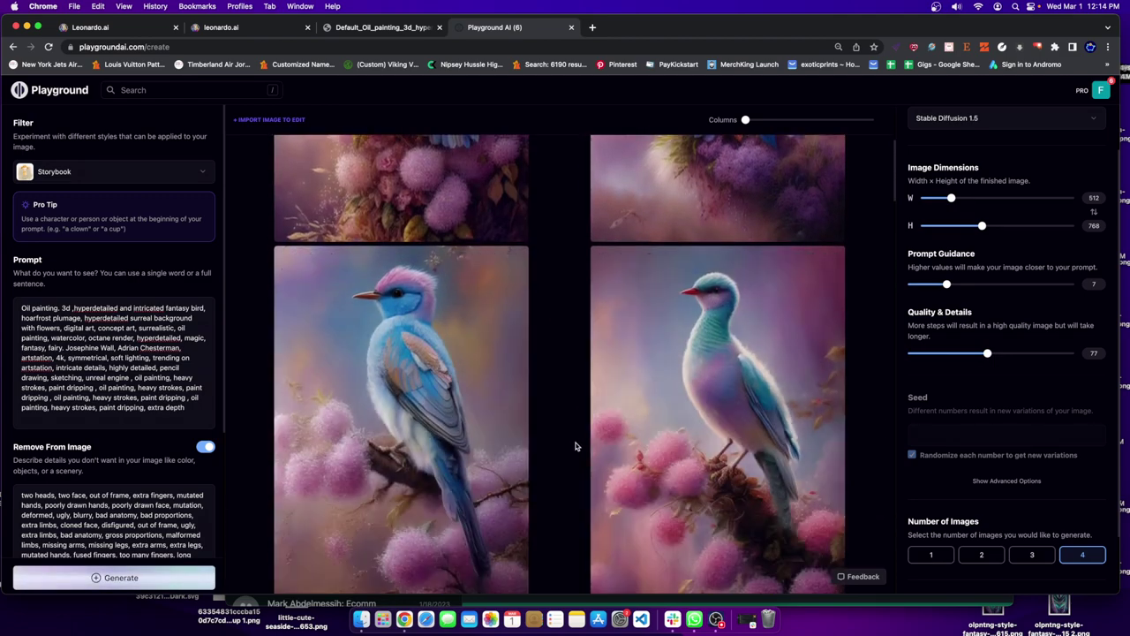
scroll(575, 446, up, 6)
scroll(521, 415, down, 4)
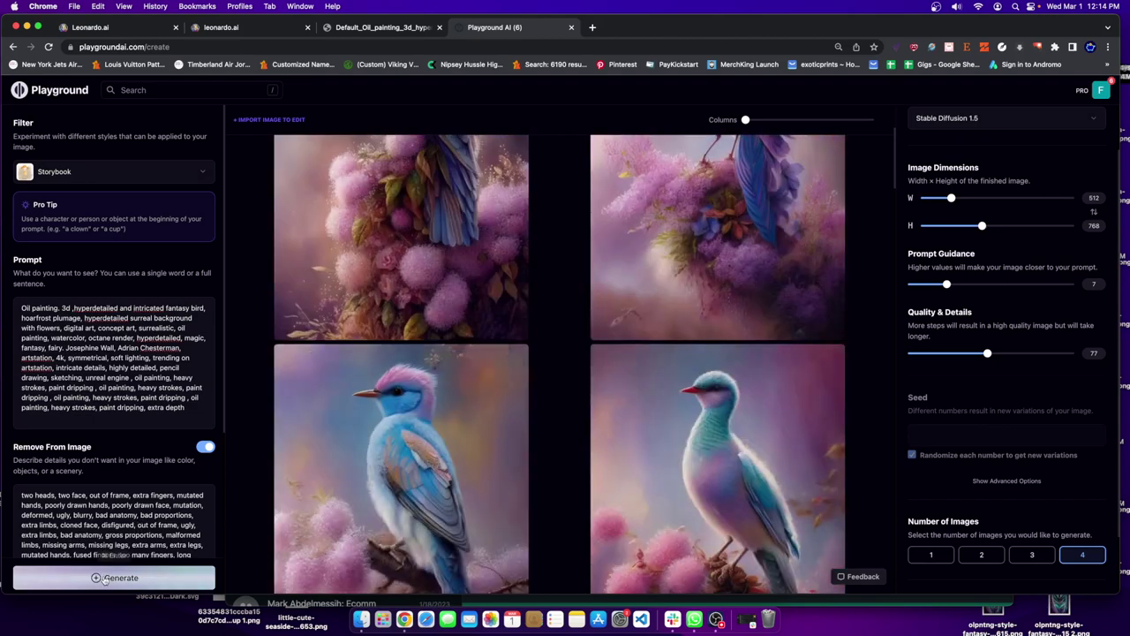
Step: Generate another Storybook batch and review the red-crested and pale blue birds among pink blossoms
click(104, 579)
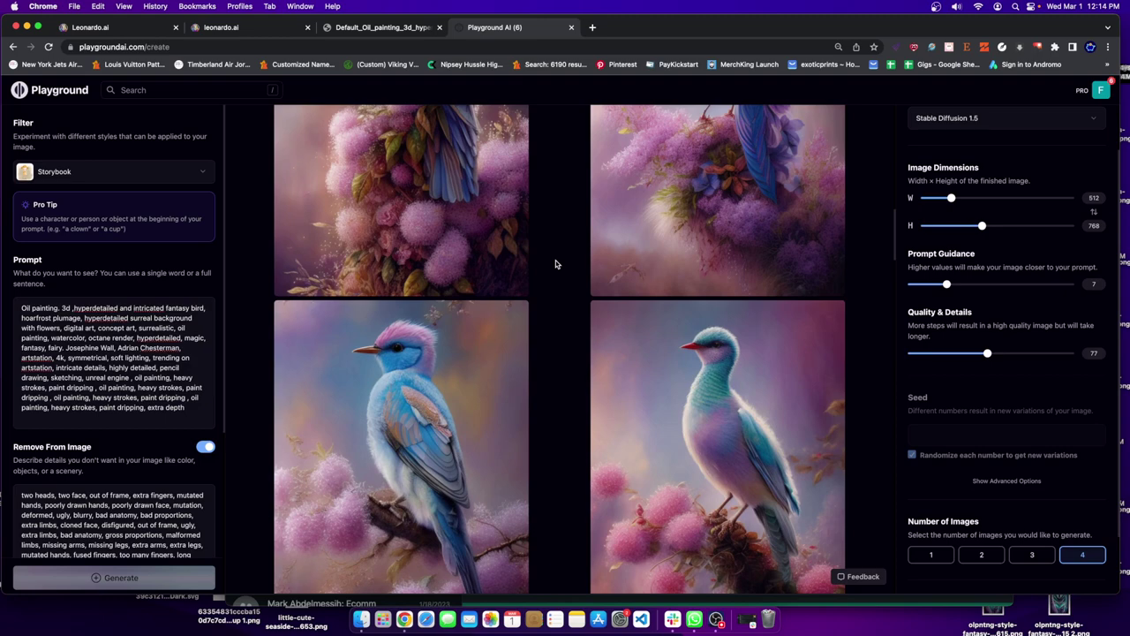
scroll(570, 397, up, 5)
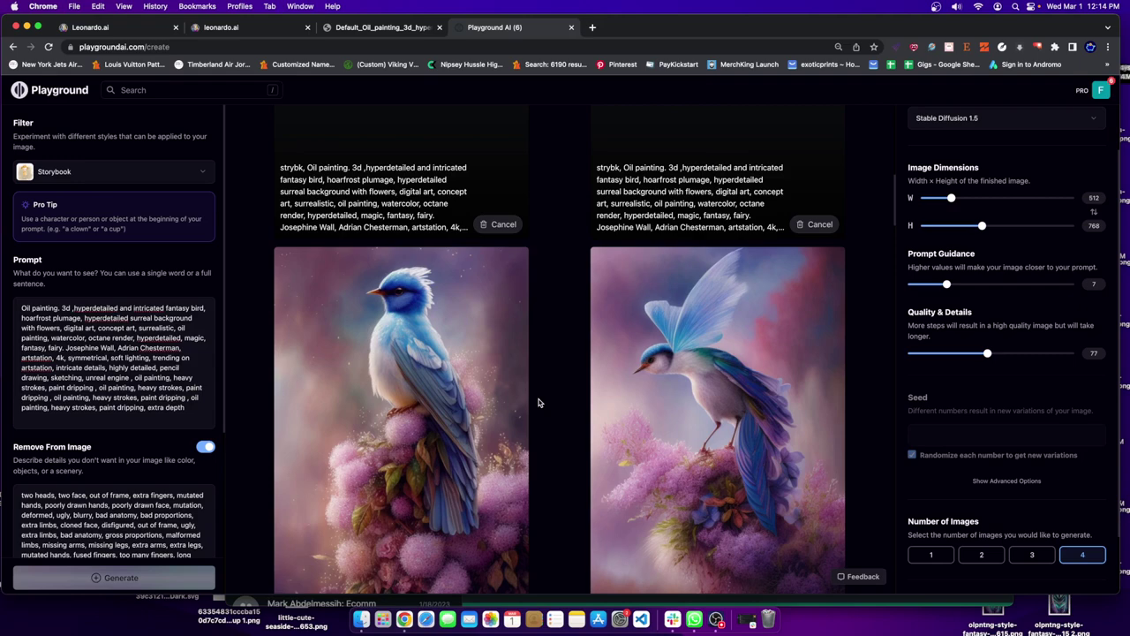
scroll(539, 403, up, 2)
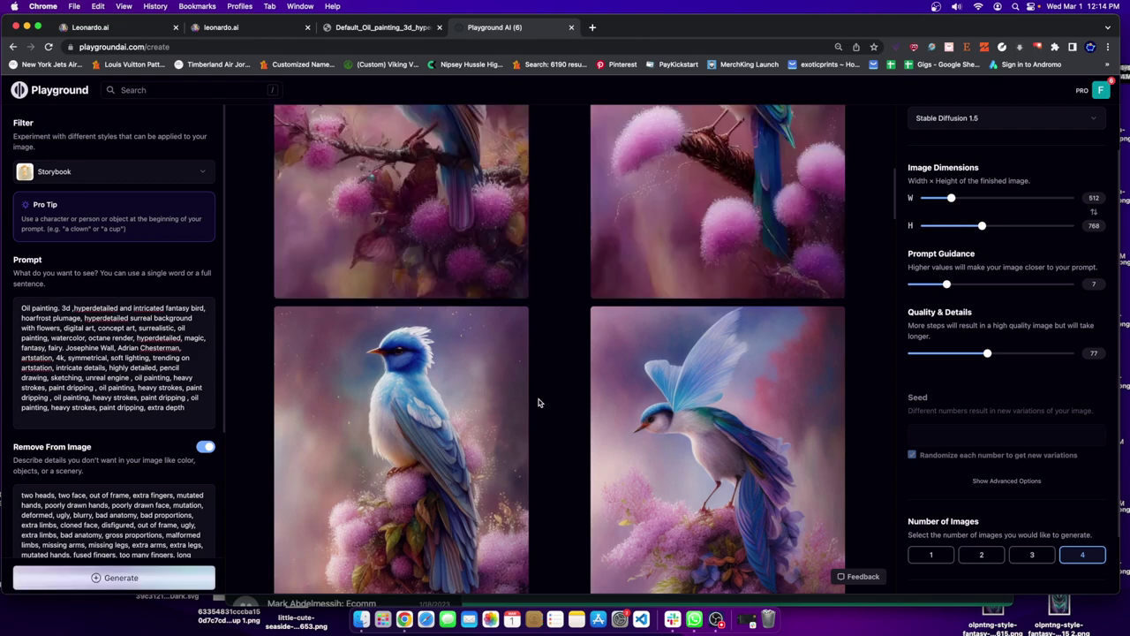
scroll(539, 403, up, 5)
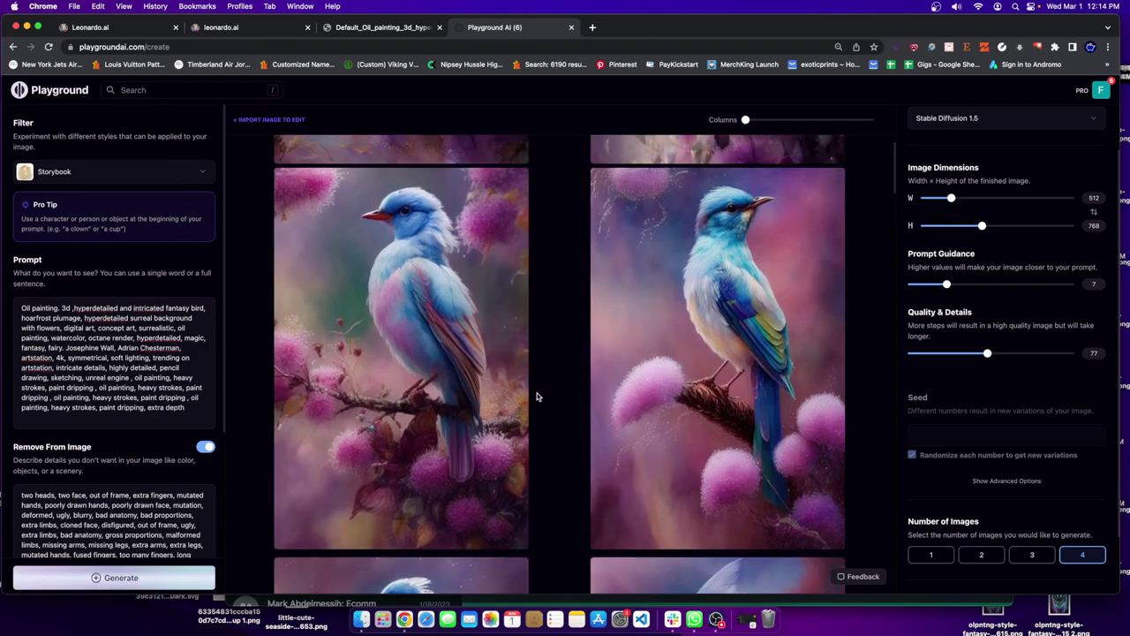
scroll(536, 399, up, 5)
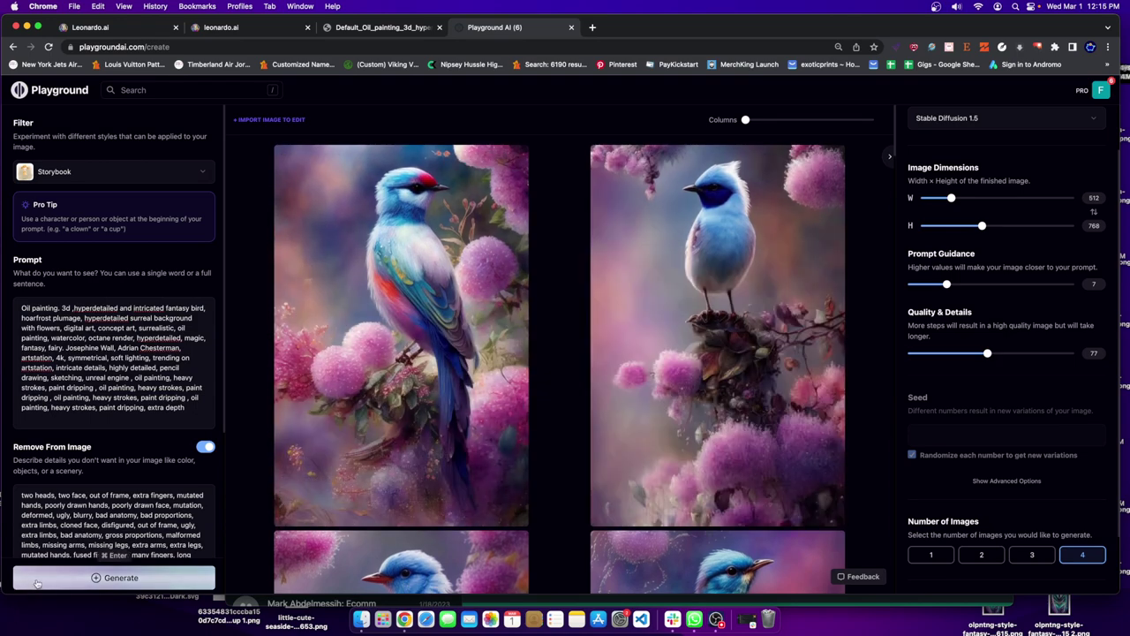
Step: Apply the Playtoon filter at quality 50 and generate blue bird and fairy images among pink flowers
click(165, 171)
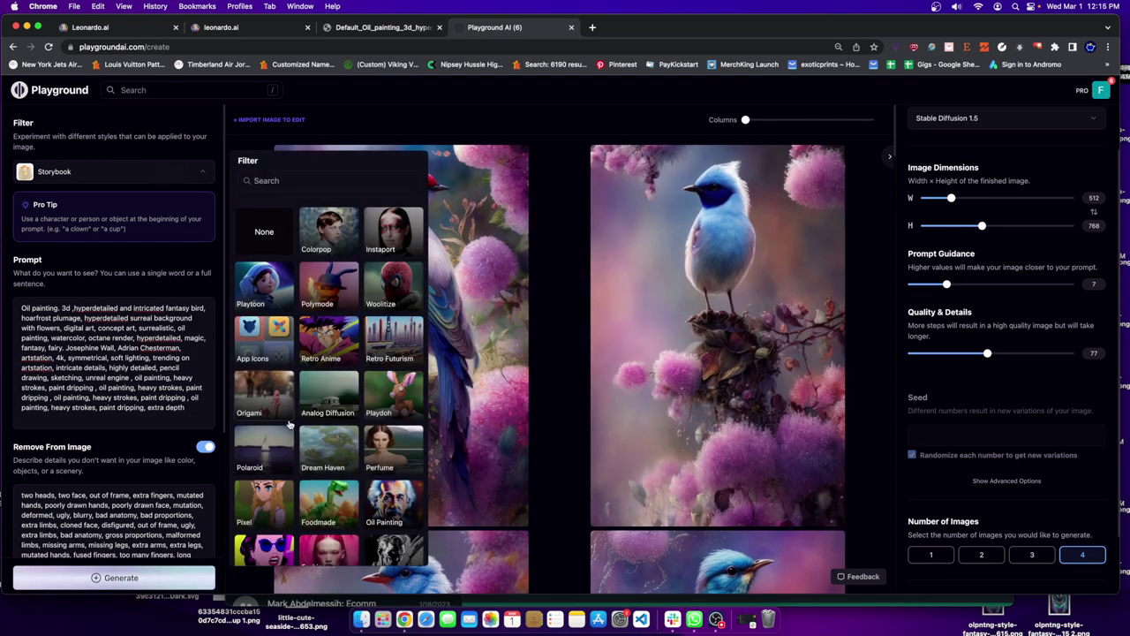
click(275, 289)
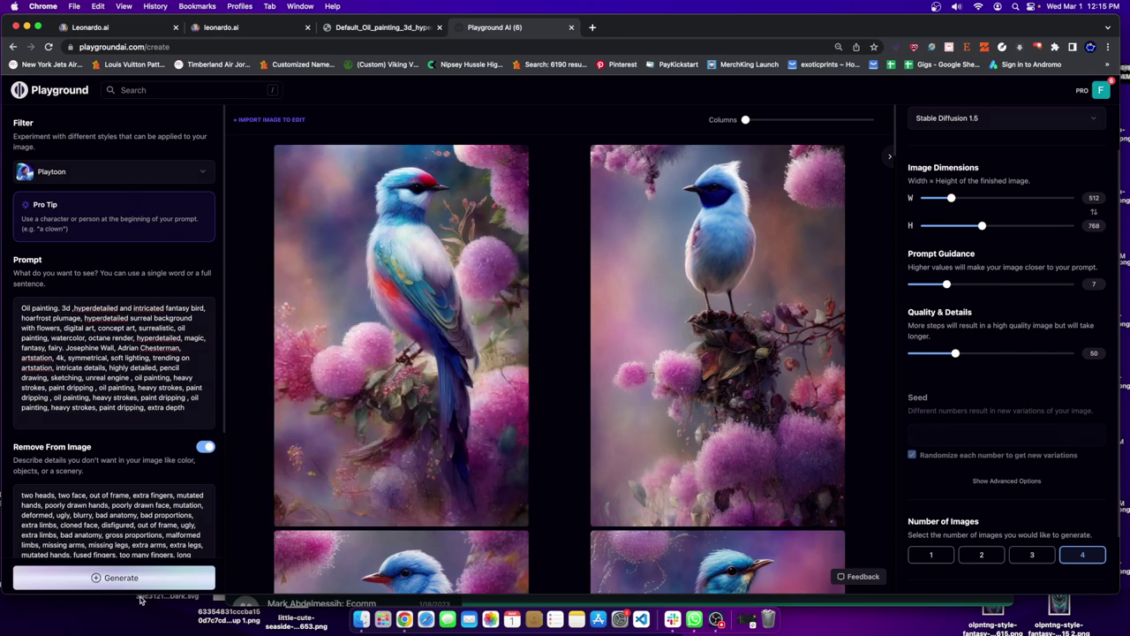
click(154, 578)
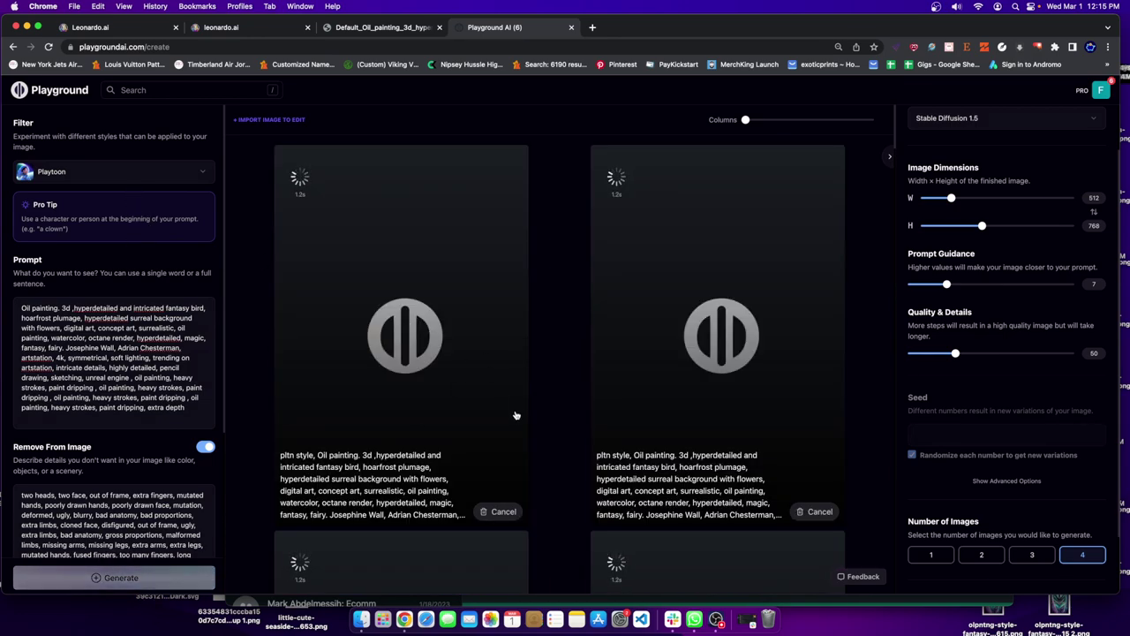
scroll(516, 417, down, 2)
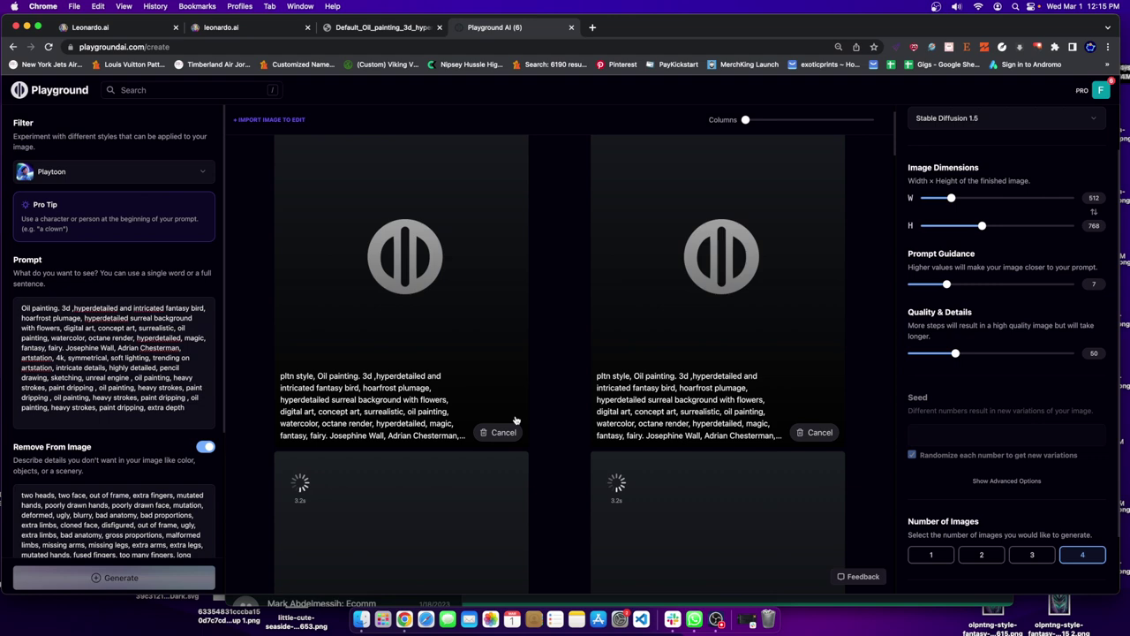
scroll(533, 344, up, 2)
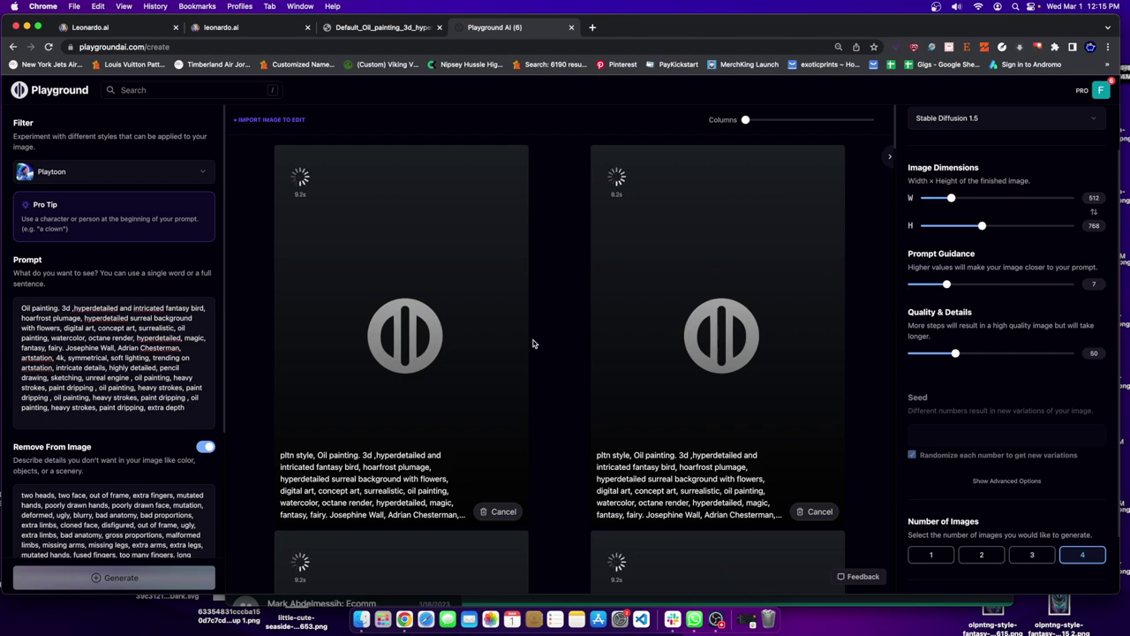
scroll(532, 343, down, 3)
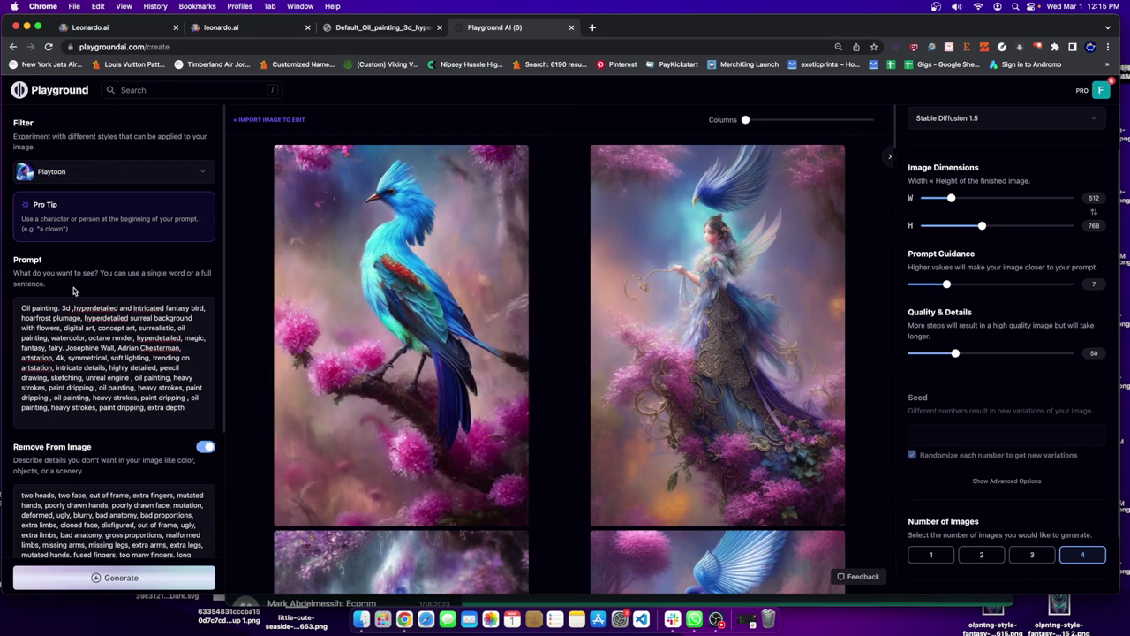
Step: Check the filter list, keeping Playtoon selected, and look back over the earlier results
click(50, 169)
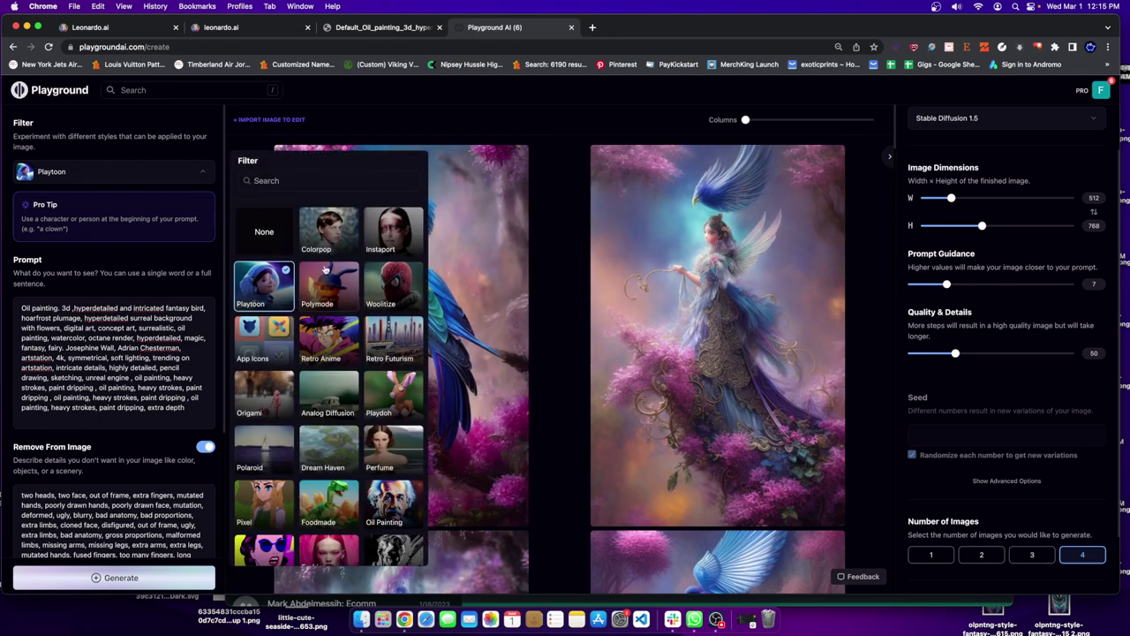
click(418, 143)
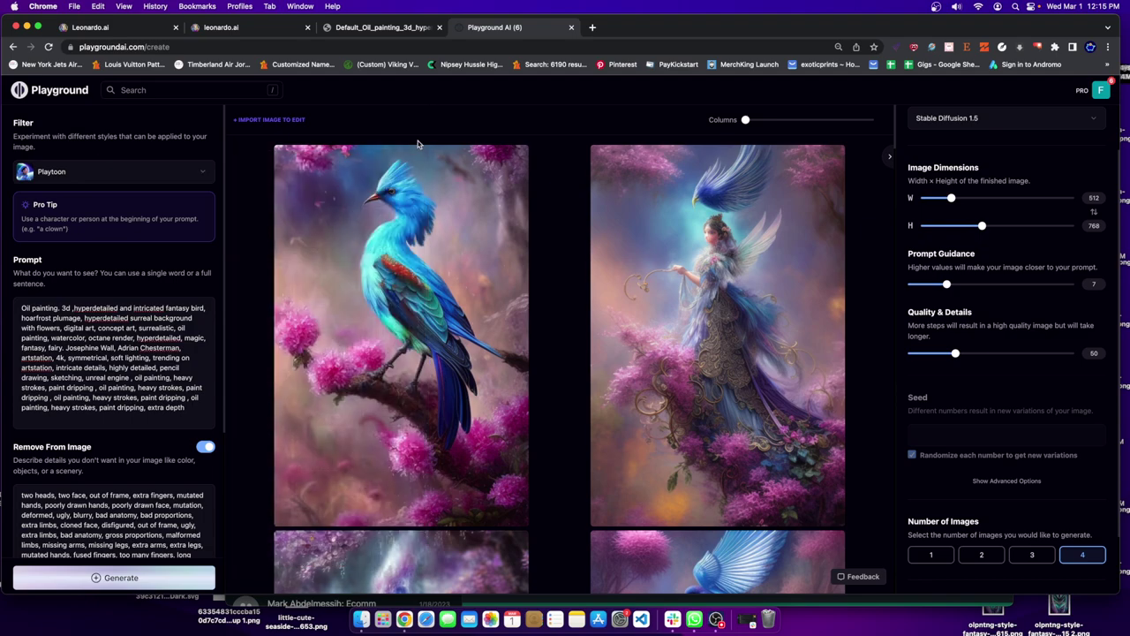
scroll(465, 207, down, 15)
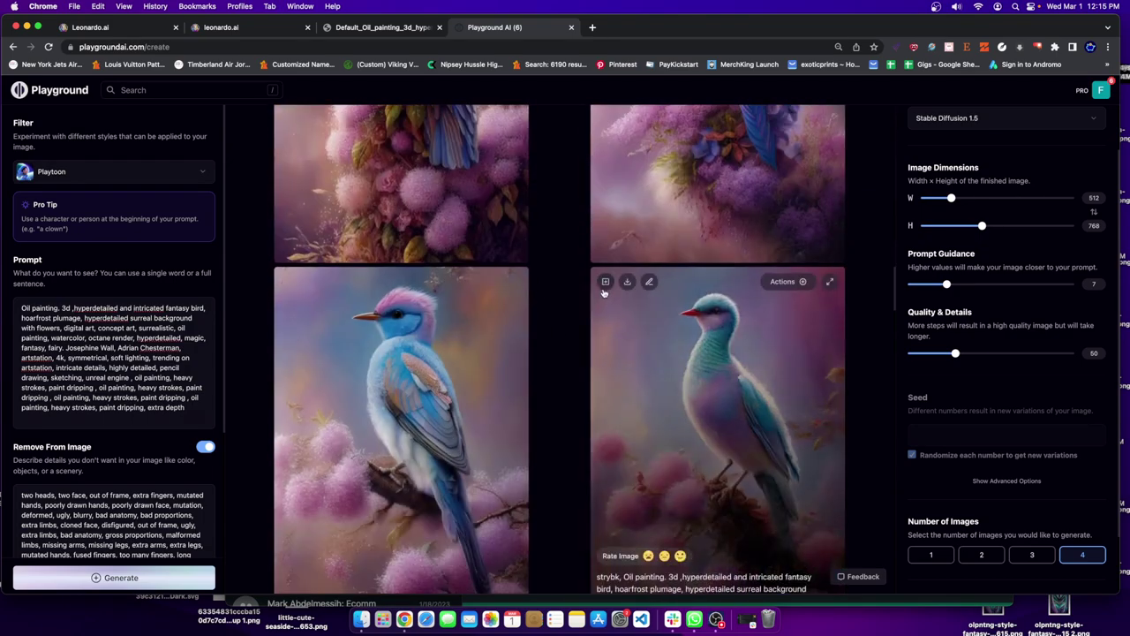
scroll(687, 286, up, 15)
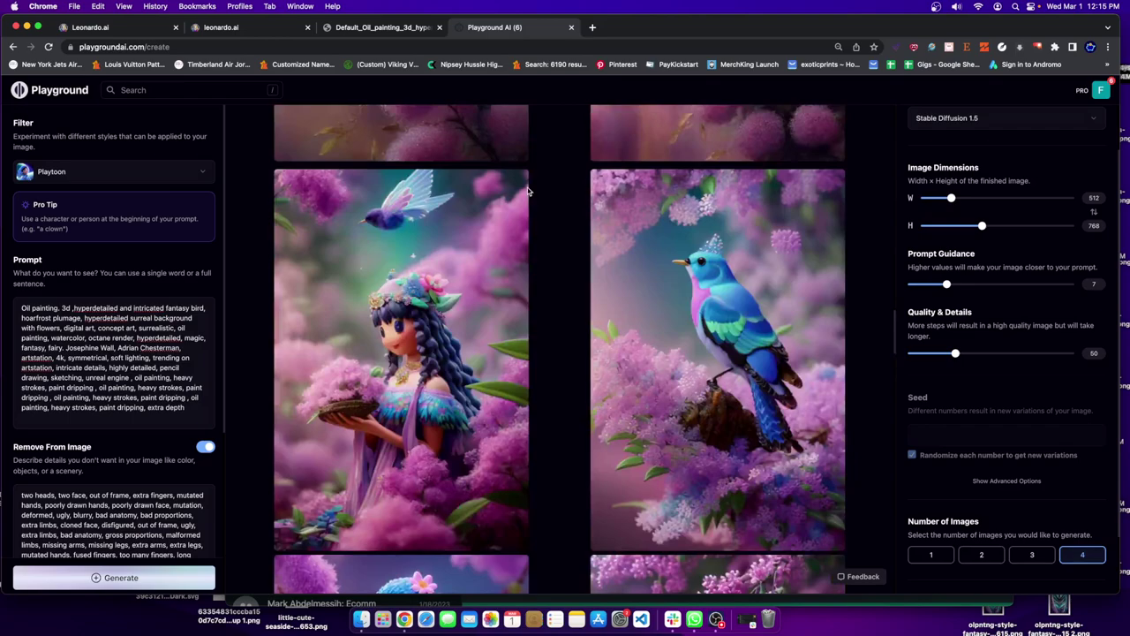
scroll(557, 232, down, 5)
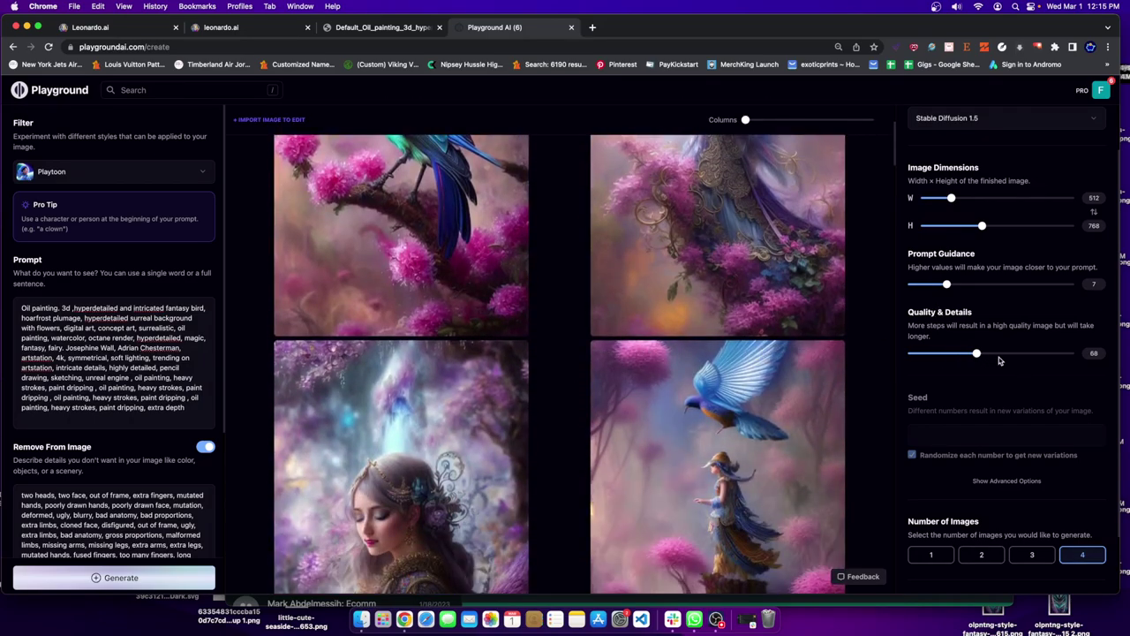
scroll(351, 414, down, 3)
scroll(461, 481, up, 4)
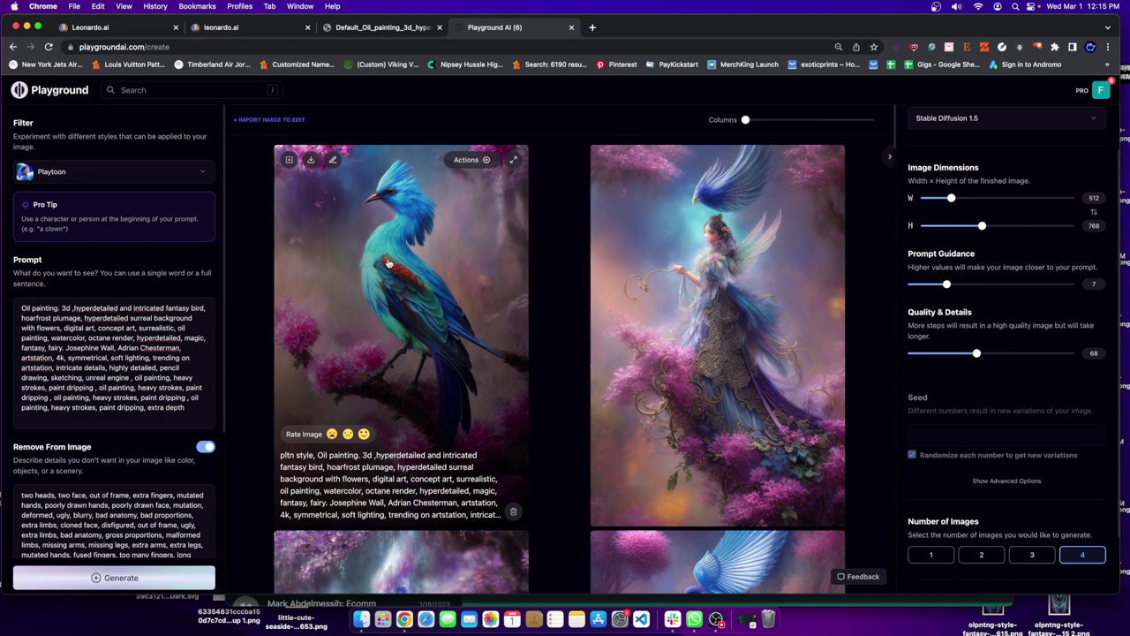
scroll(388, 263, down, 4)
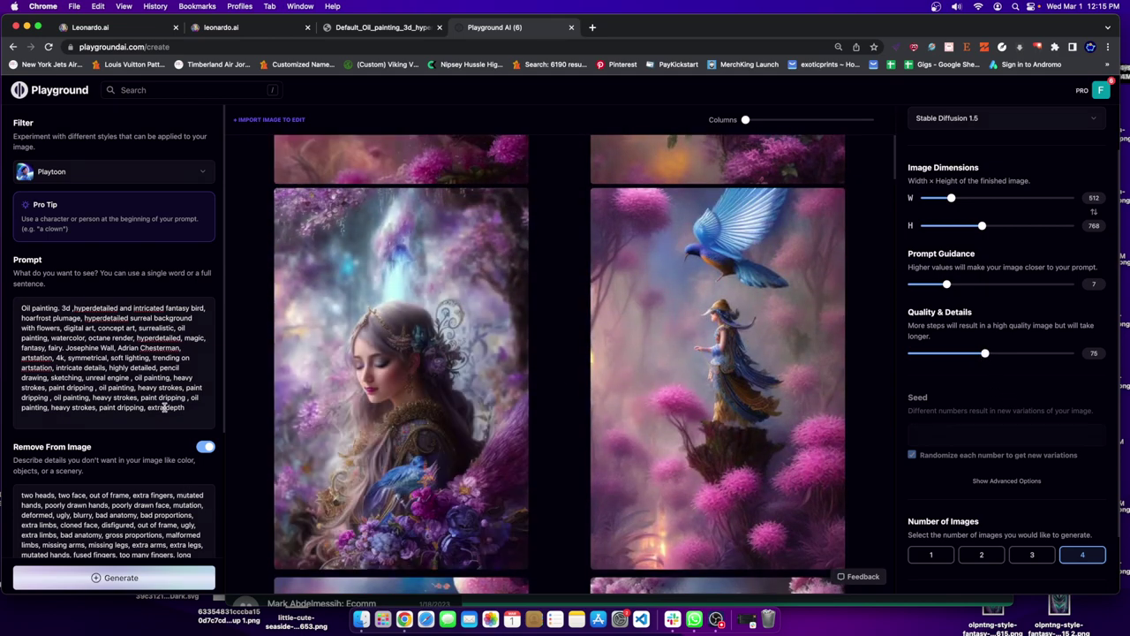
scroll(164, 407, down, 5)
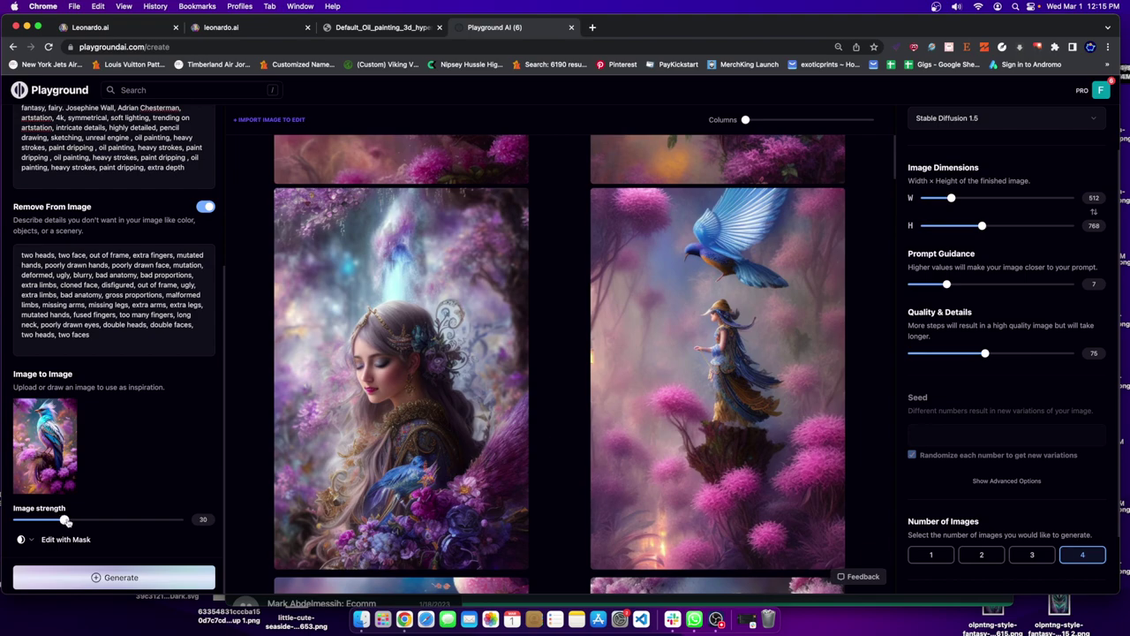
Step: Raise image strength to 32 and generate four new Playtoon bird images
drag(65, 520, 67, 521)
click(123, 579)
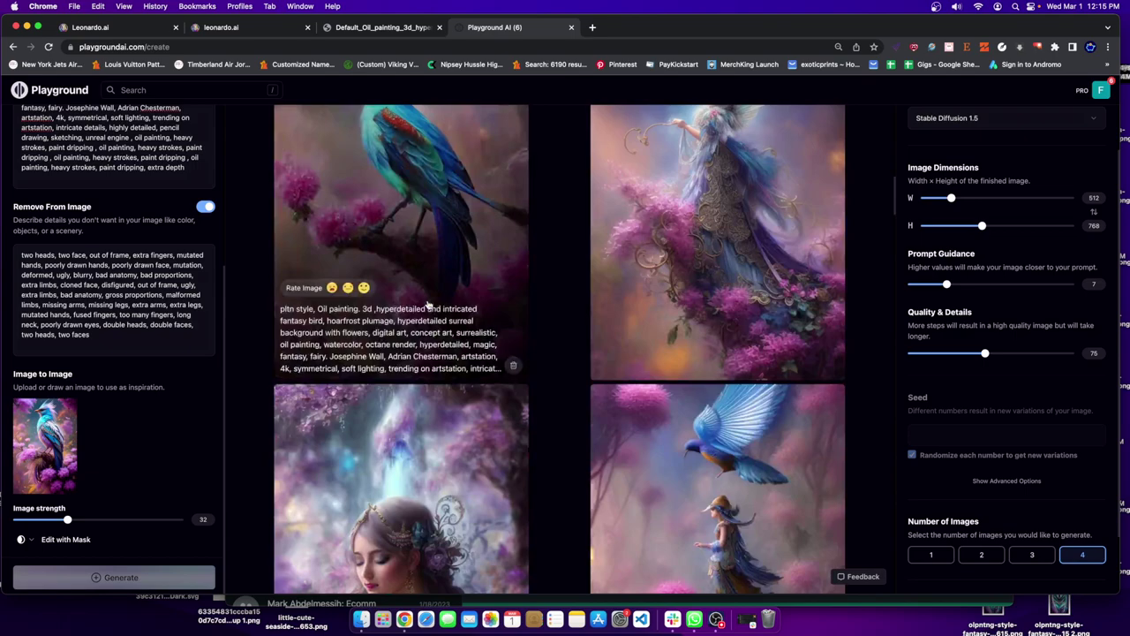
scroll(428, 304, down, 15)
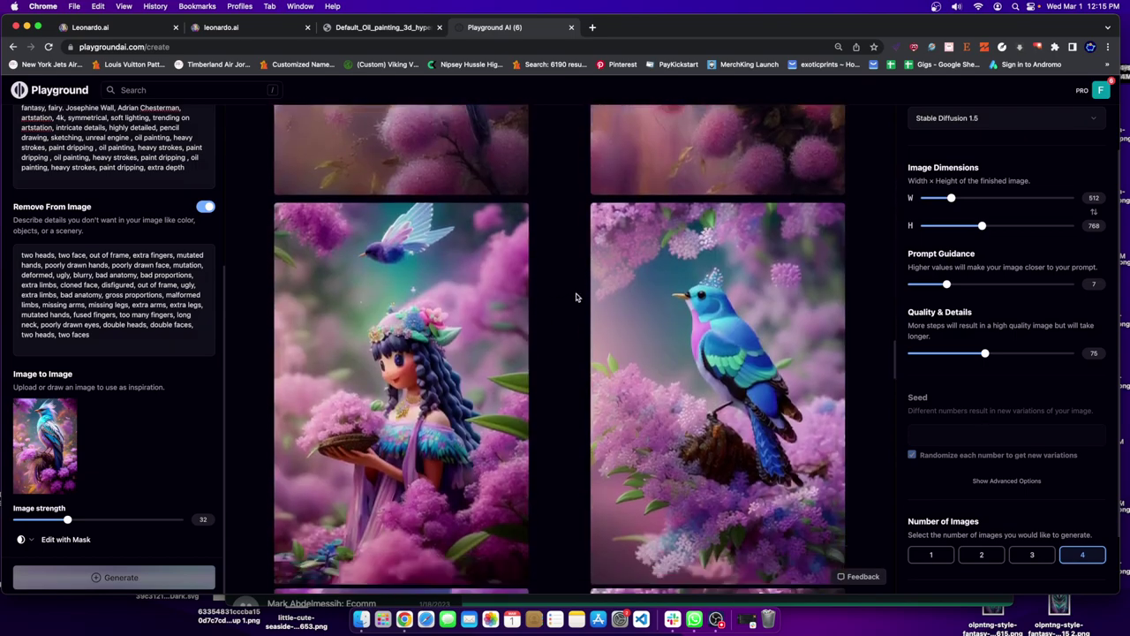
scroll(576, 297, down, 10)
scroll(671, 247, up, 15)
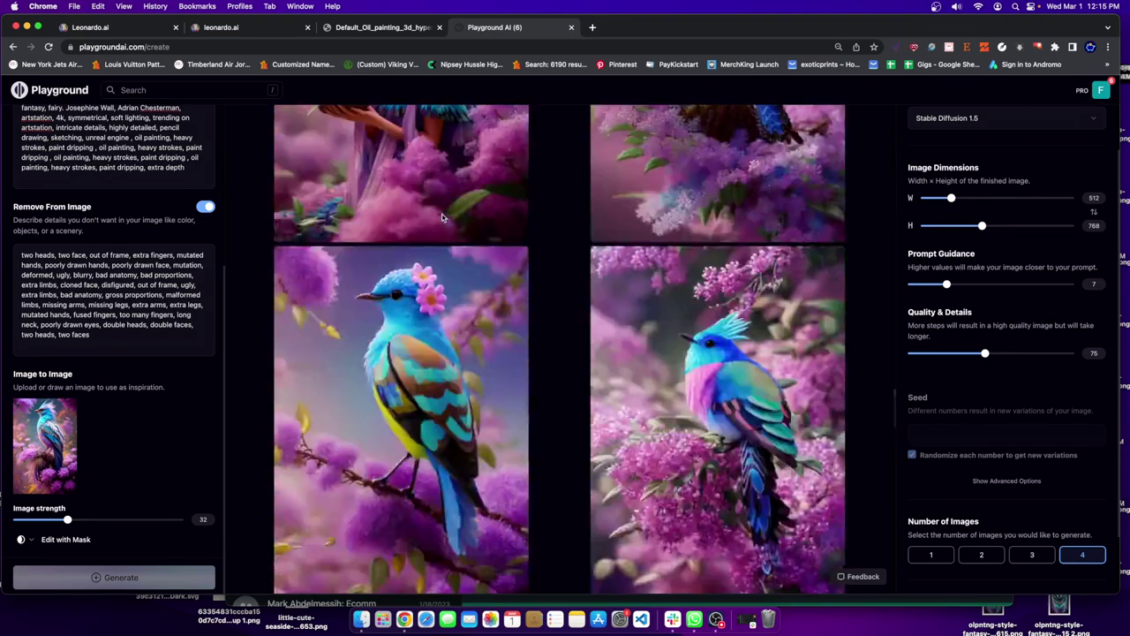
scroll(353, 256, up, 3)
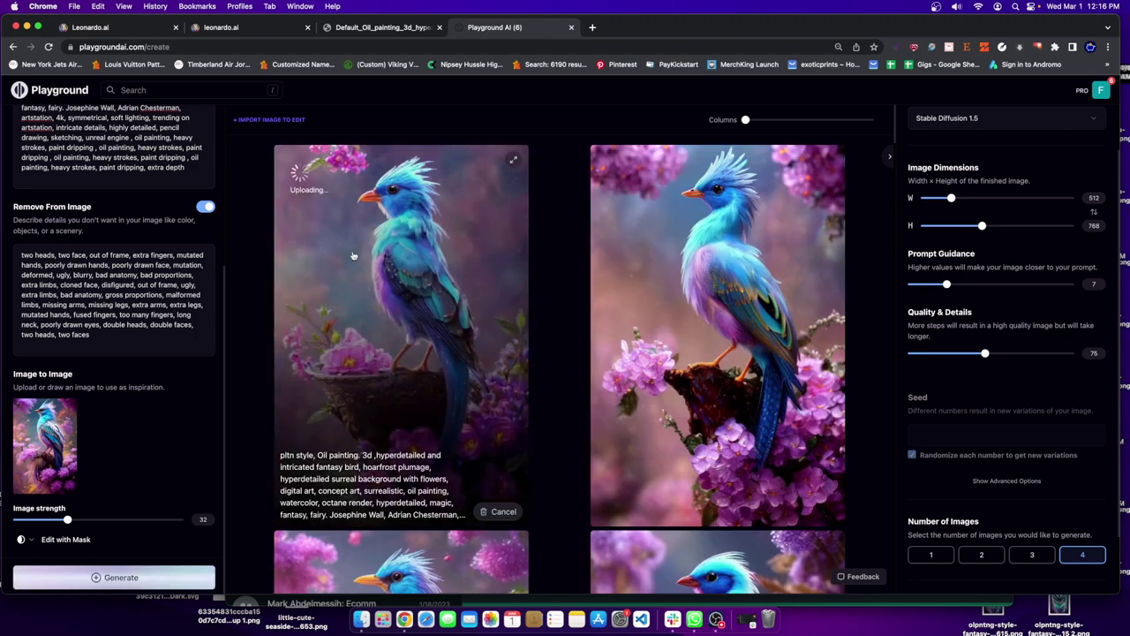
Step: Review the four finished Playtoon blue birds, then bring the left panel back up to Filter
scroll(352, 256, down, 3)
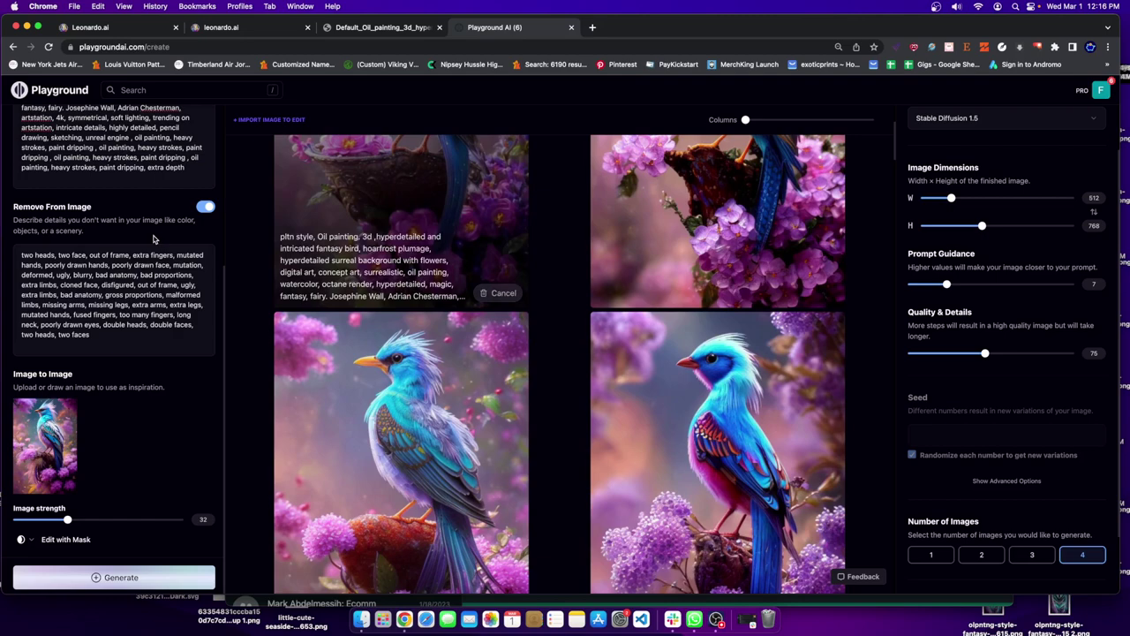
scroll(124, 247, up, 5)
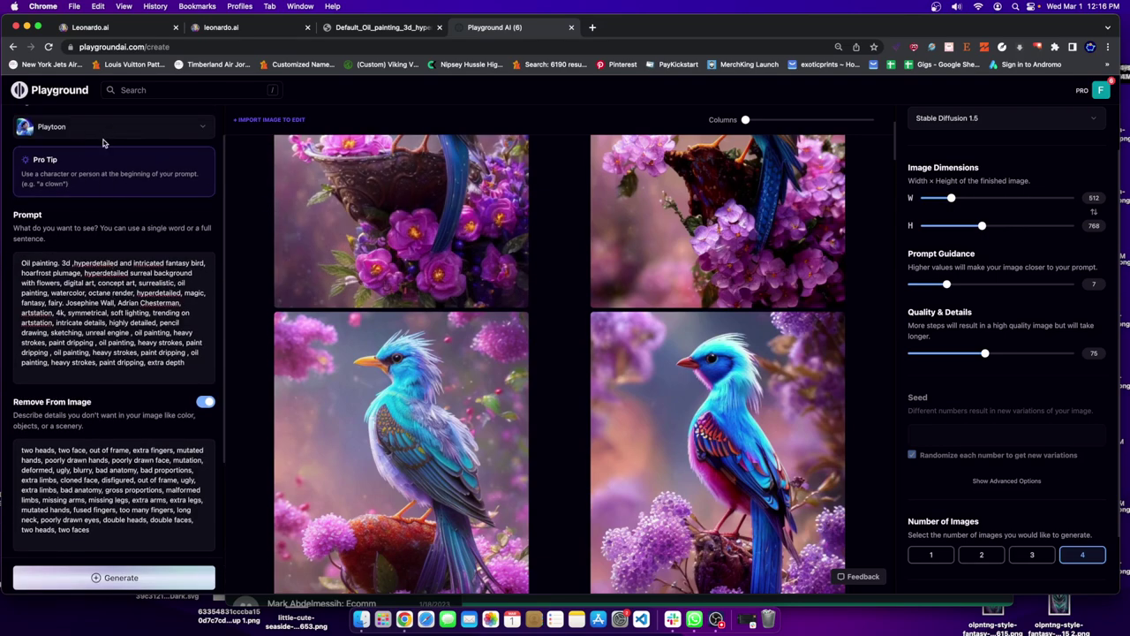
scroll(641, 263, up, 3)
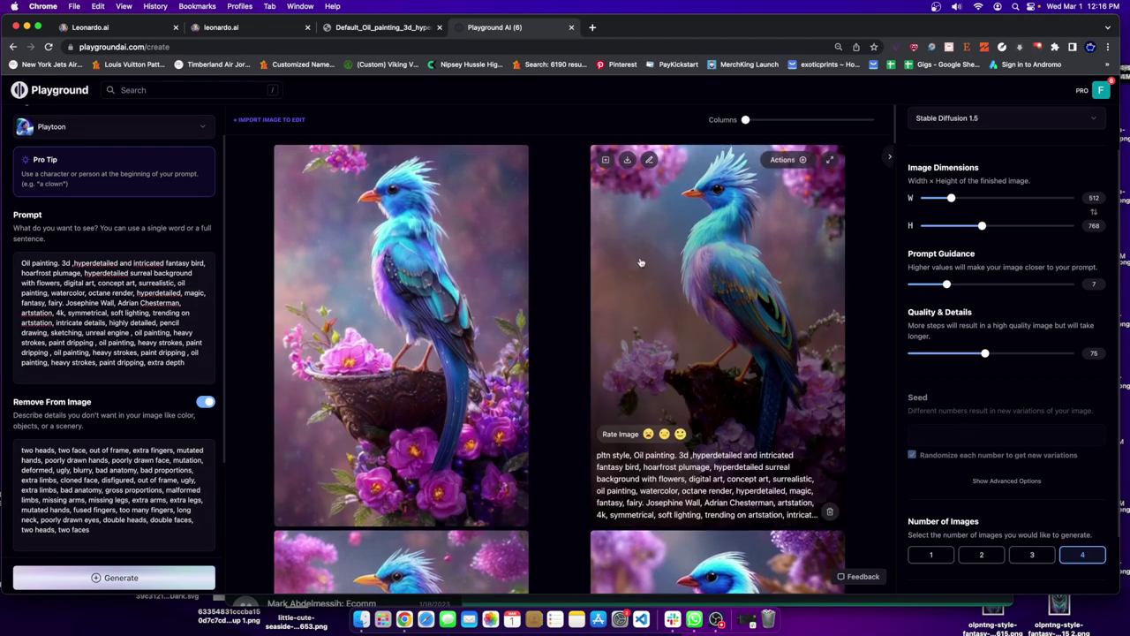
scroll(641, 262, down, 4)
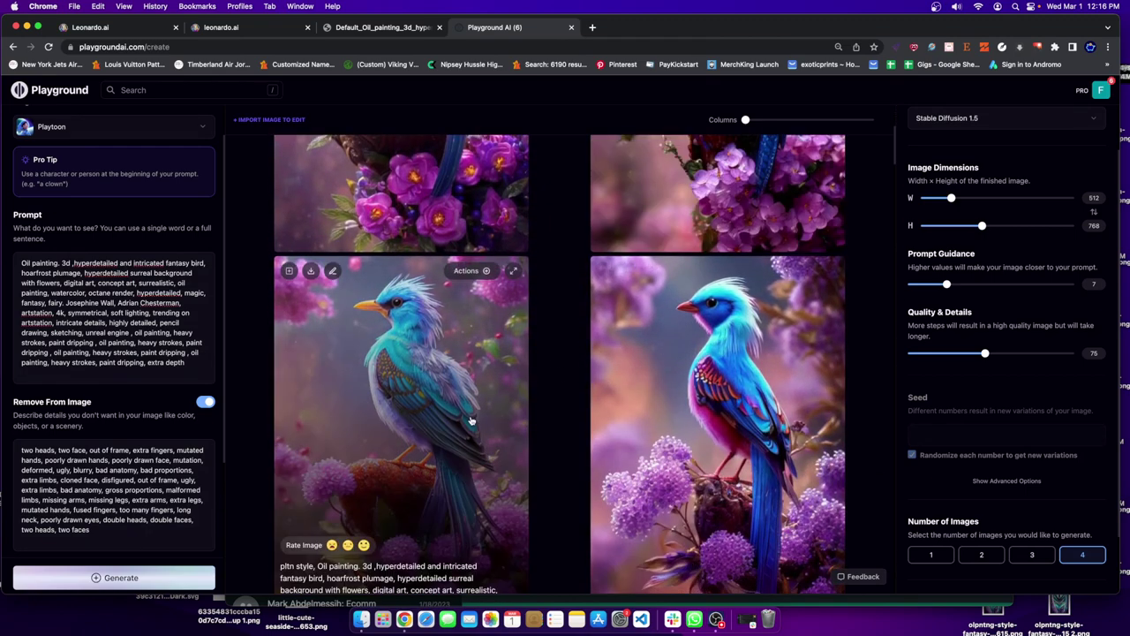
scroll(472, 421, down, 6)
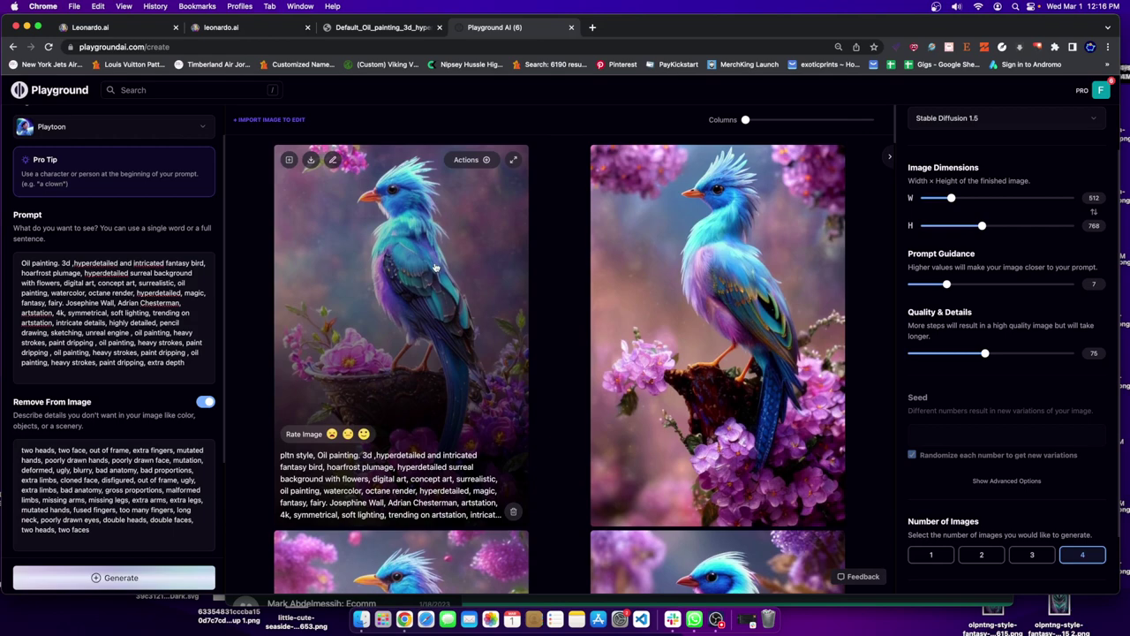
scroll(406, 335, down, 3)
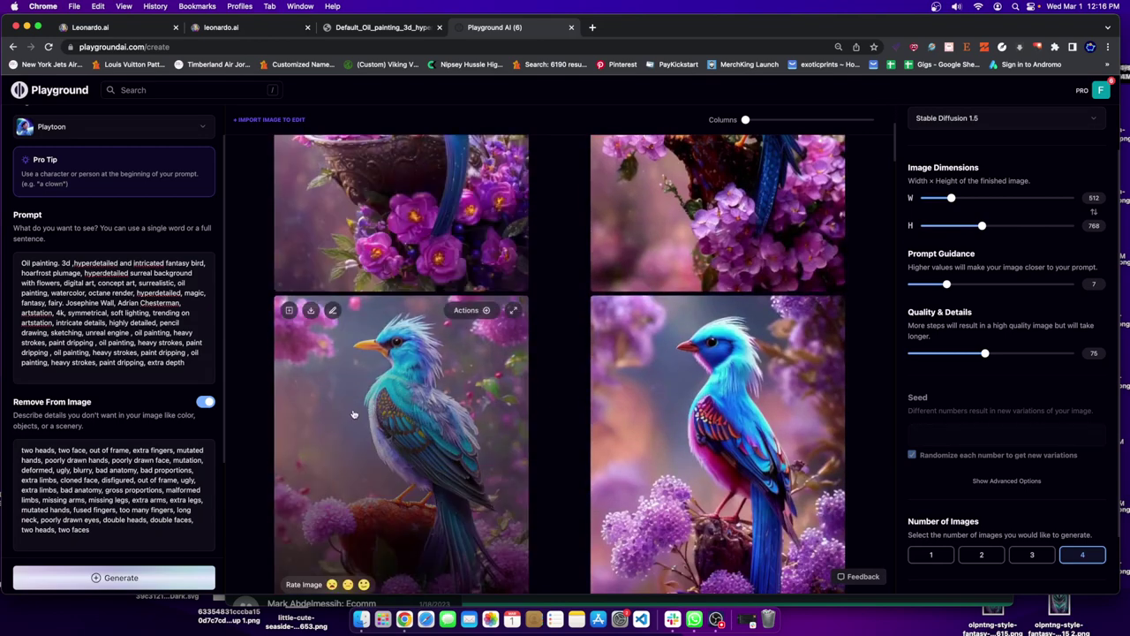
drag(353, 414, 26, 496)
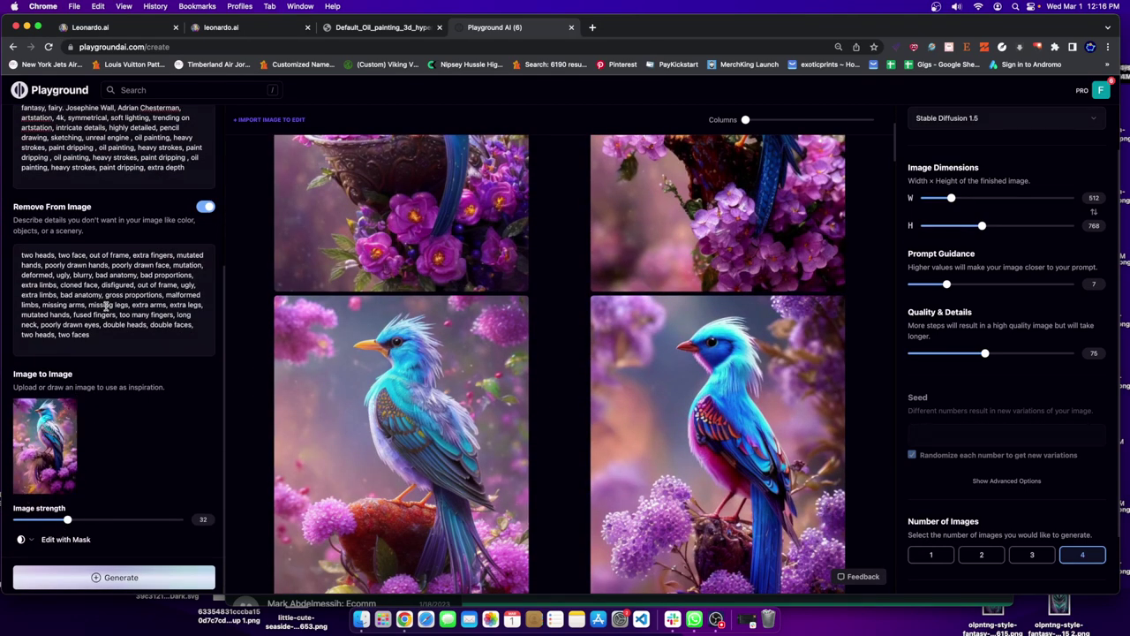
scroll(114, 201, up, 5)
Step: Switch the filter to Dream Haven and generate a new batch
click(114, 173)
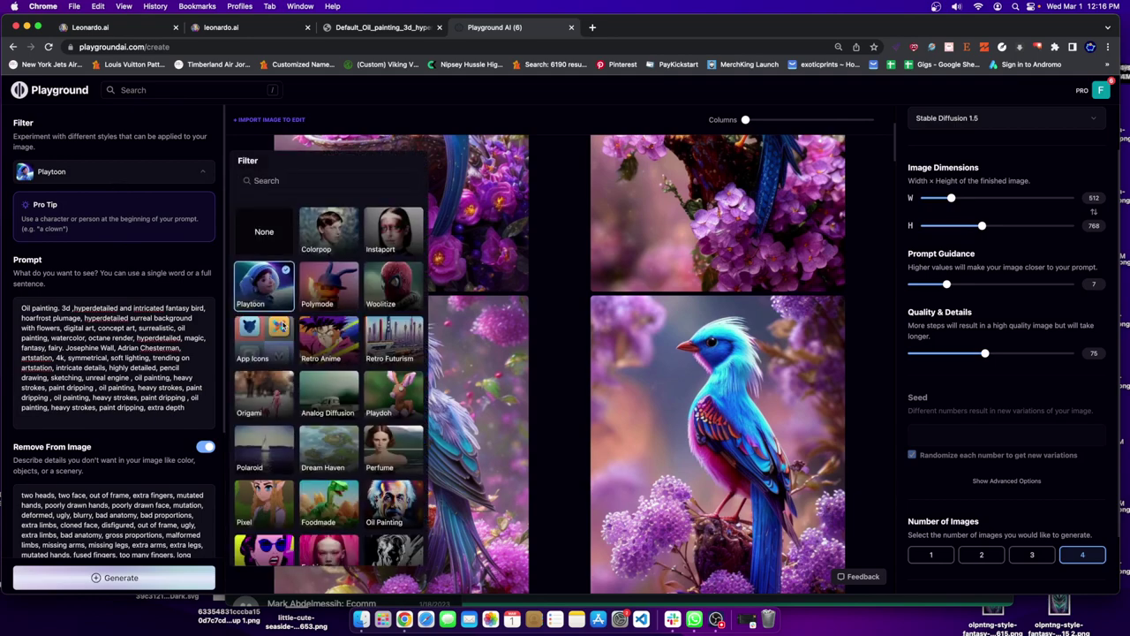
scroll(352, 433, down, 1)
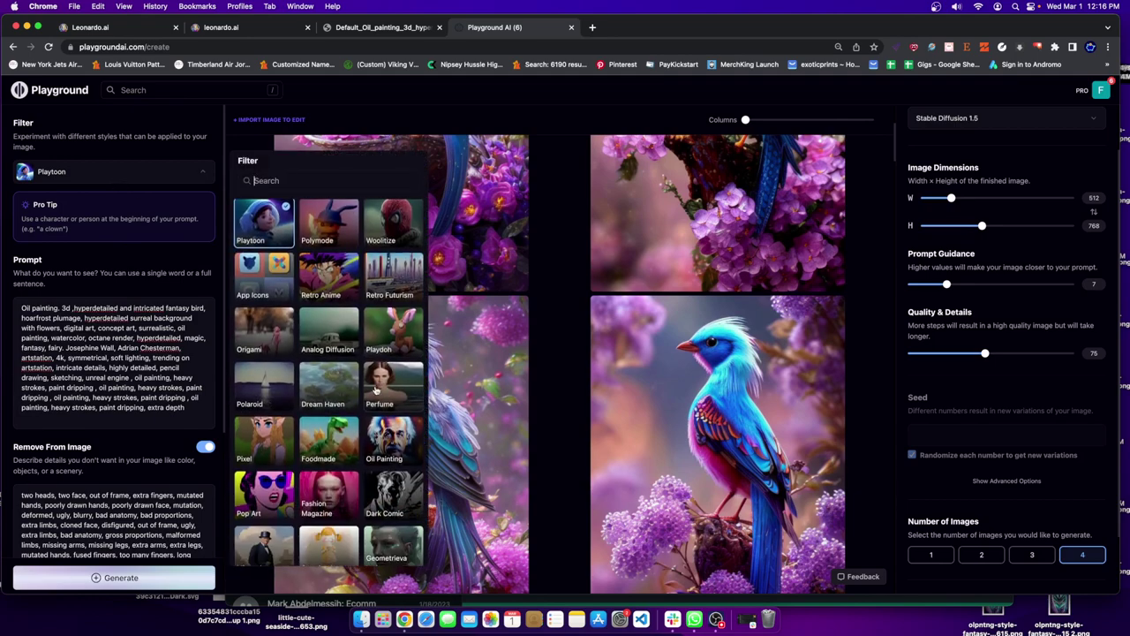
click(331, 372)
click(117, 578)
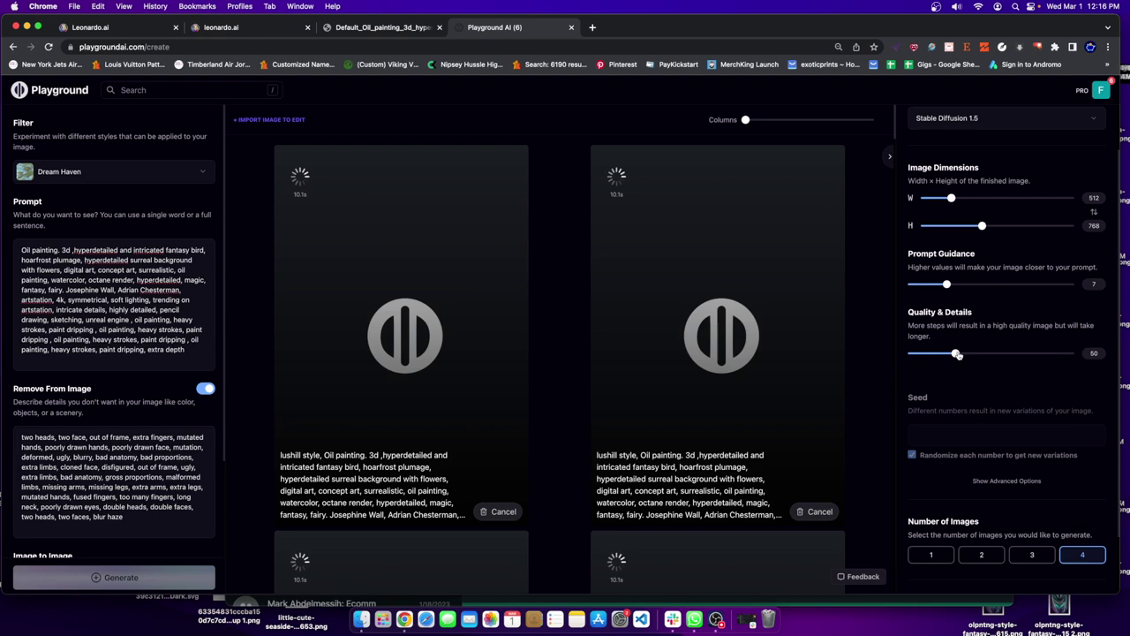
Step: Raise the display brightness in system quick settings and watch the batch generate
click(1031, 7)
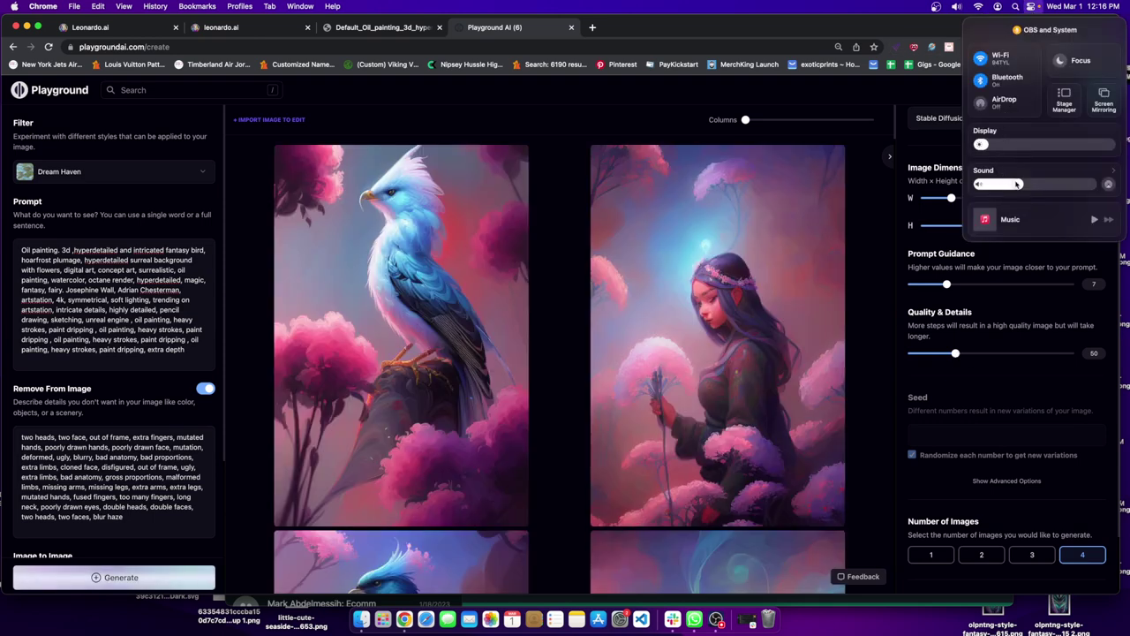
drag(995, 150, 1016, 150)
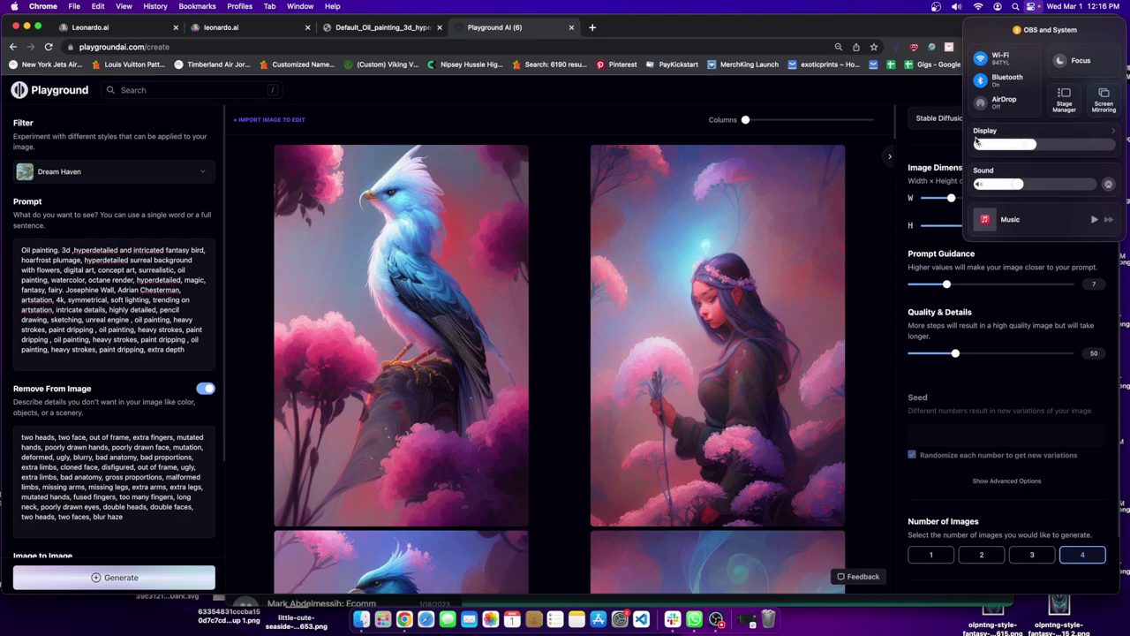
key(Escape)
scroll(497, 307, down, 1)
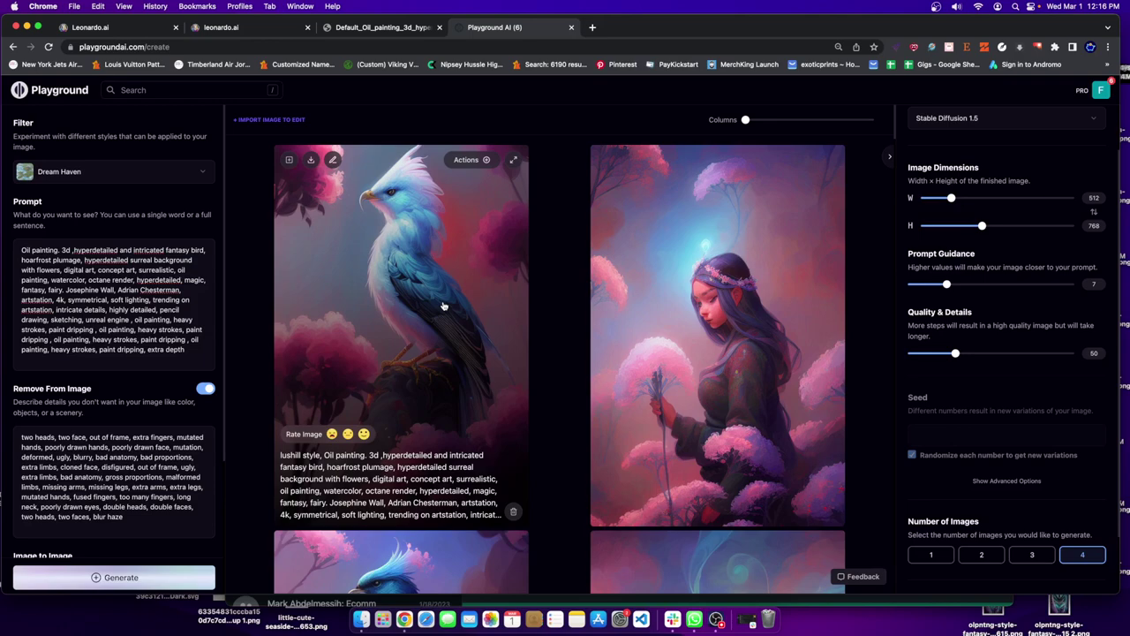
scroll(444, 306, down, 7)
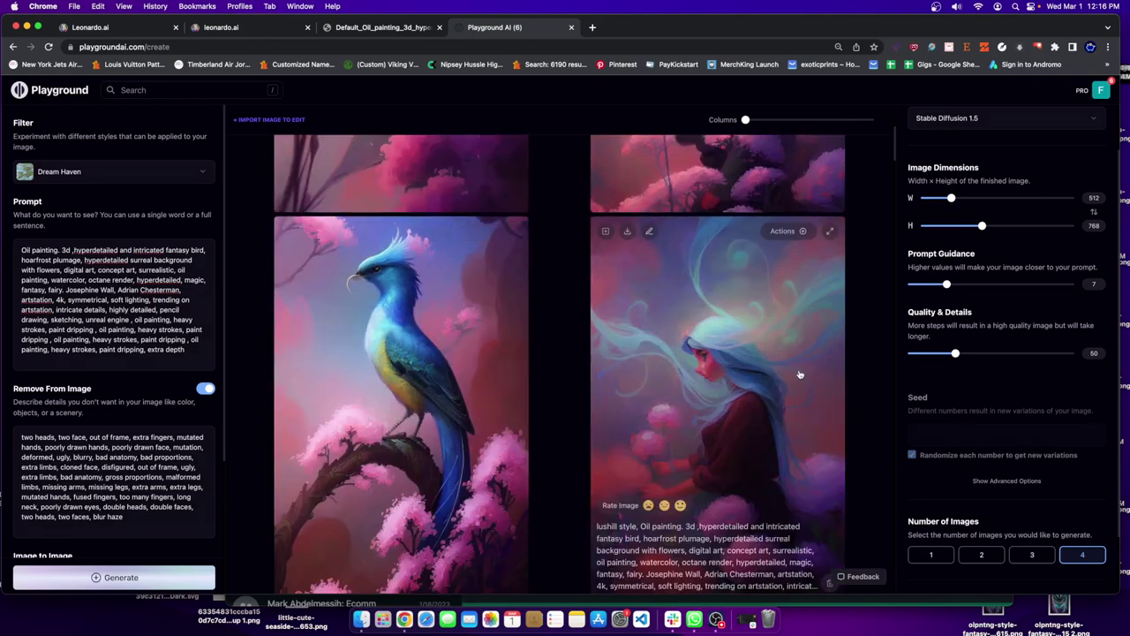
scroll(414, 328, up, 7)
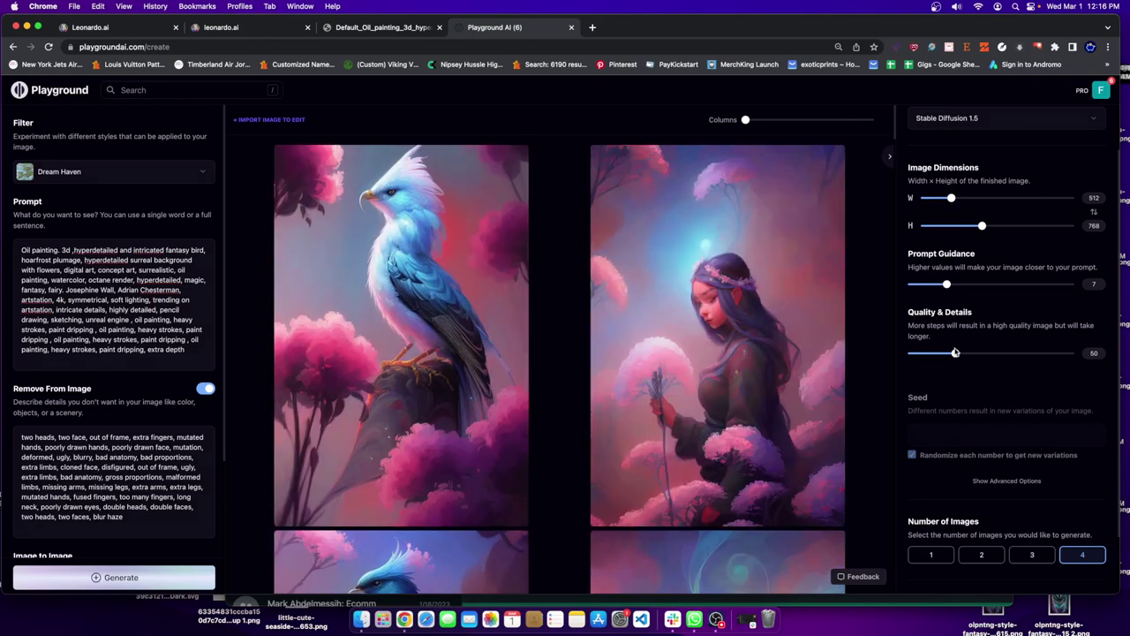
scroll(106, 442, down, 4)
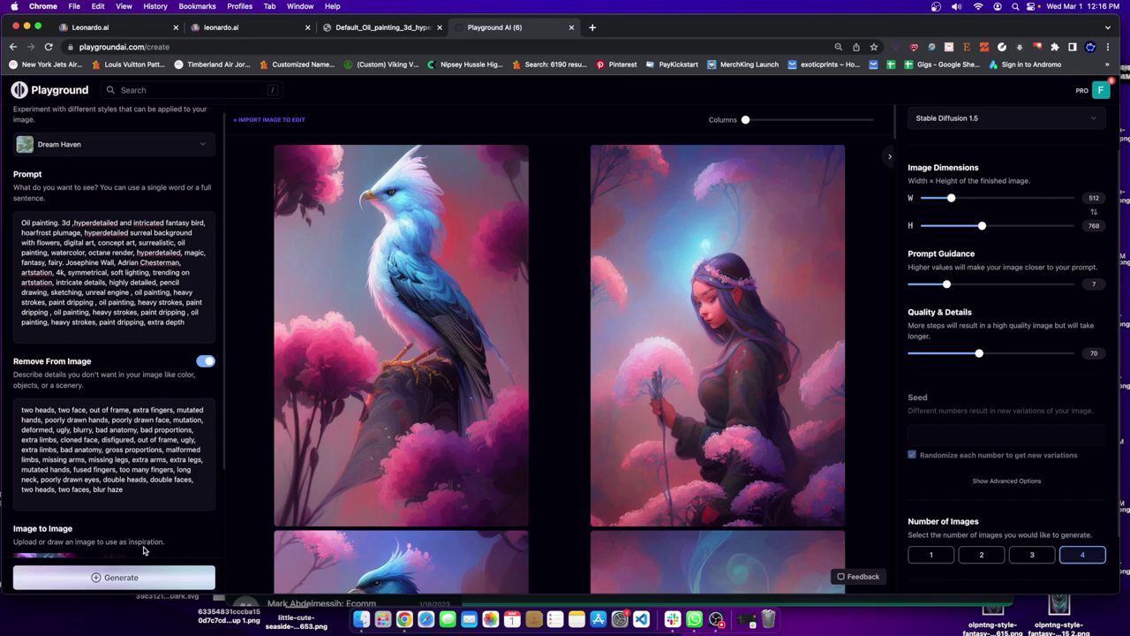
Step: Generate another Dream Haven batch at quality 70 and review the pastel fairy women among blossoms
click(97, 575)
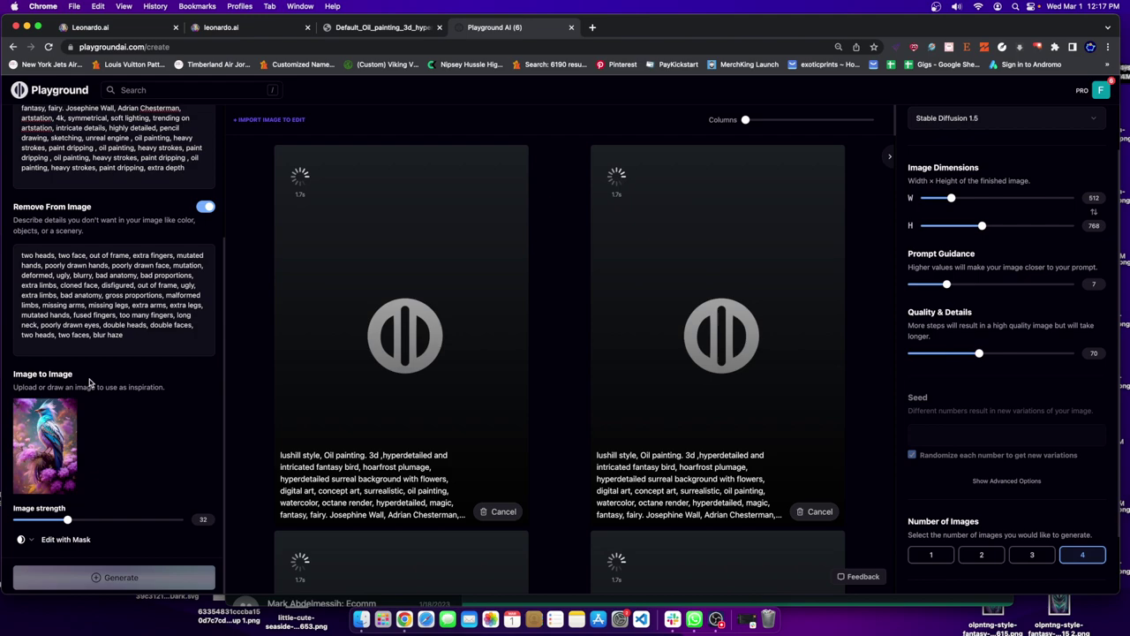
scroll(530, 353, down, 5)
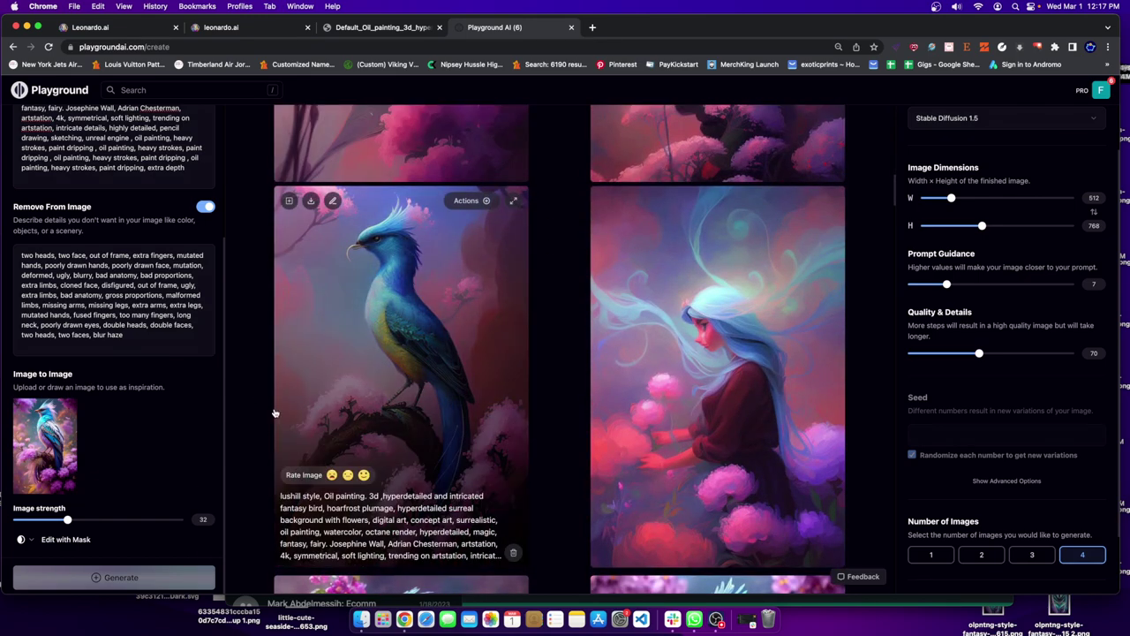
mouse_move(425, 330)
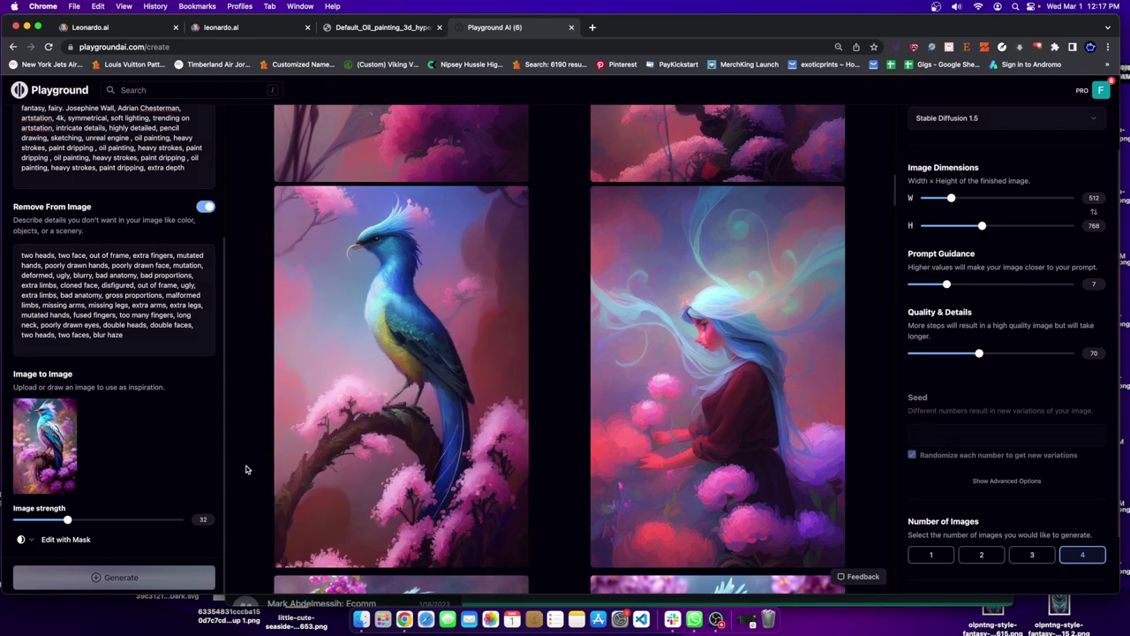
scroll(414, 416, up, 2)
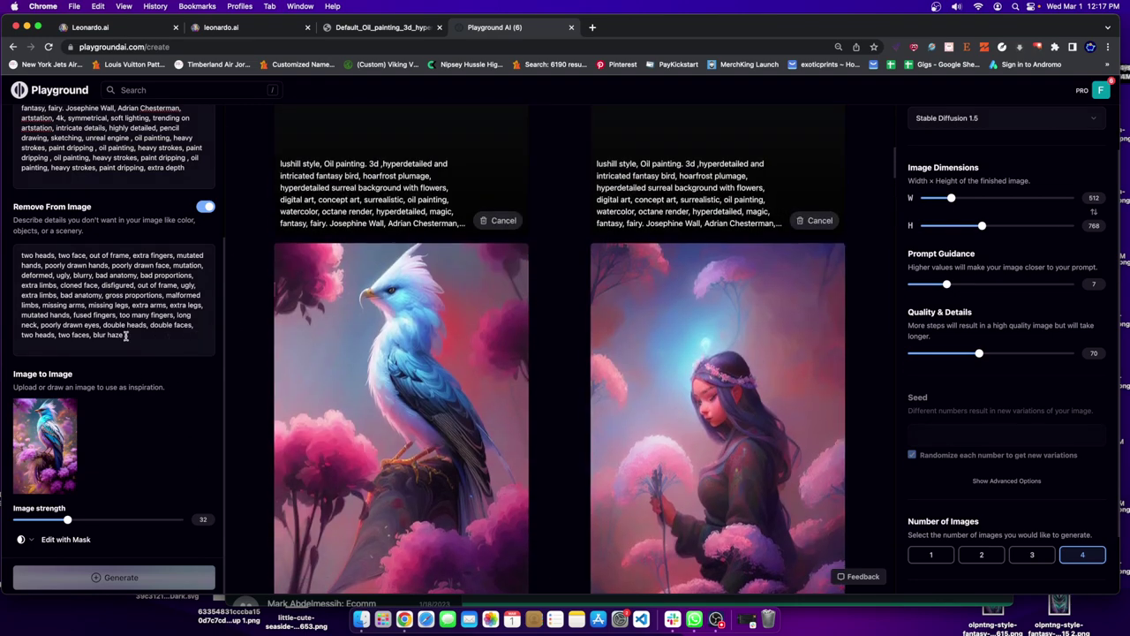
scroll(67, 305, up, 3)
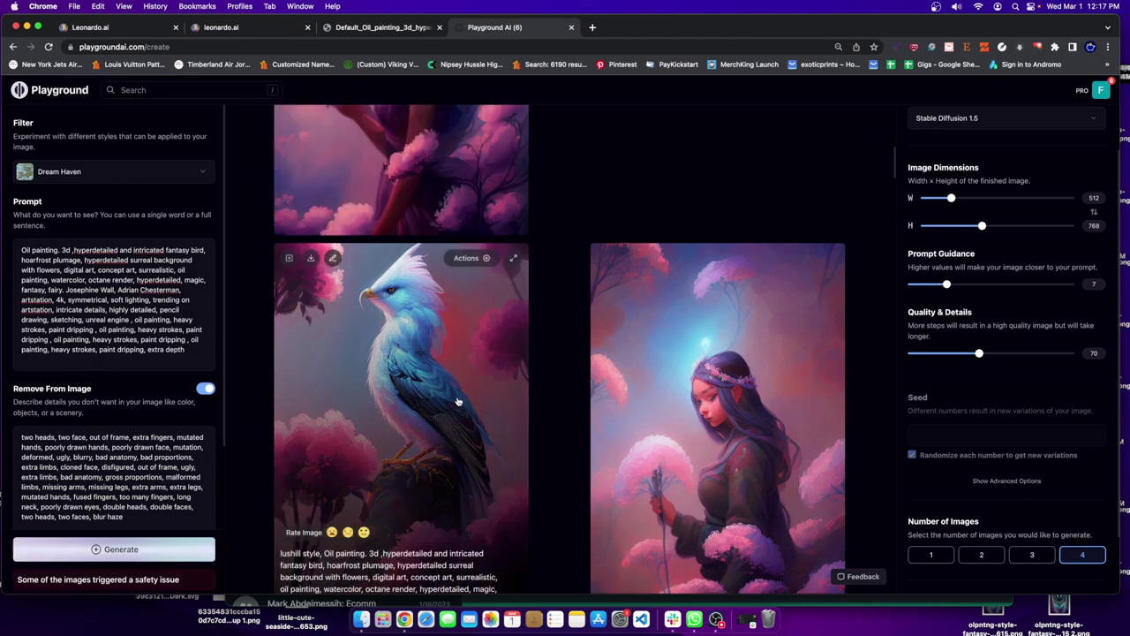
scroll(459, 402, down, 8)
scroll(492, 421, down, 3)
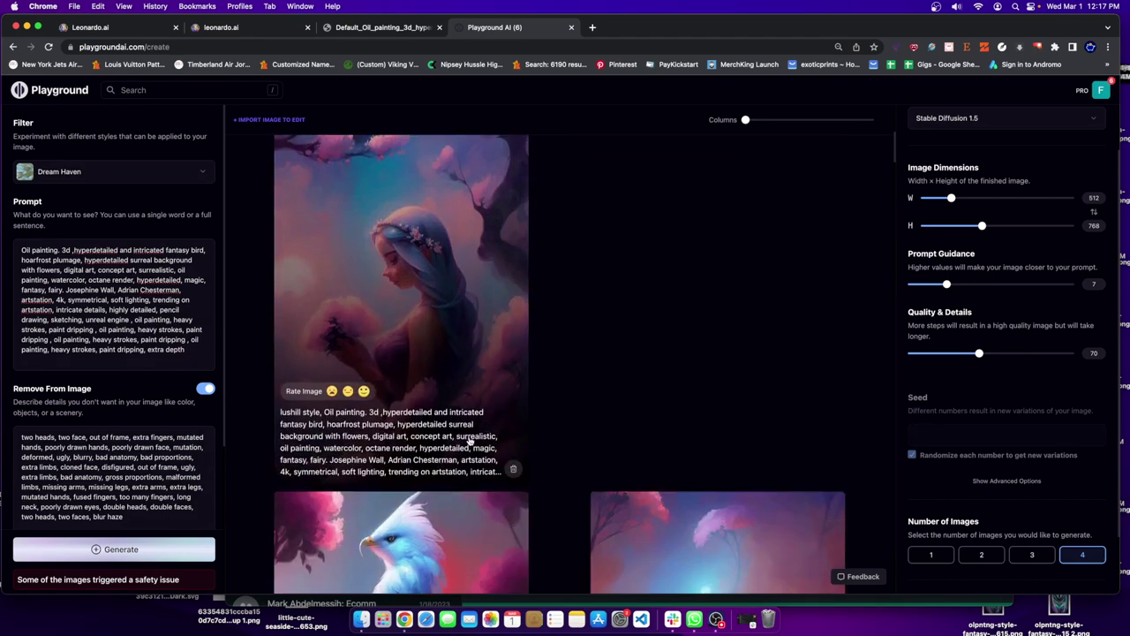
scroll(572, 474, down, 2)
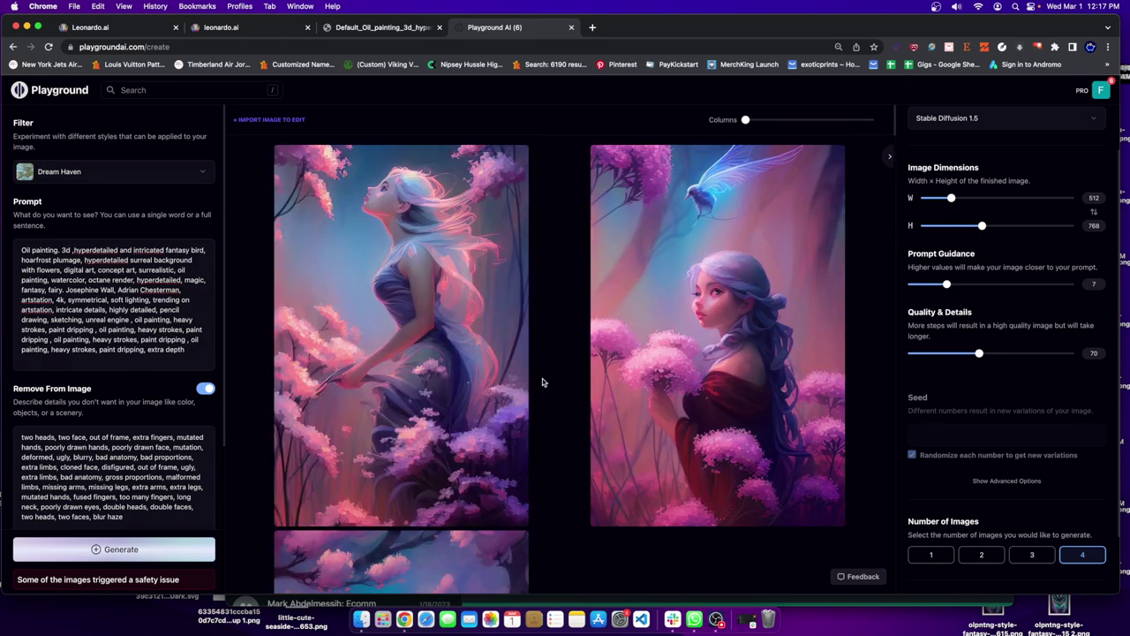
scroll(649, 418, down, 2)
scroll(618, 433, down, 3)
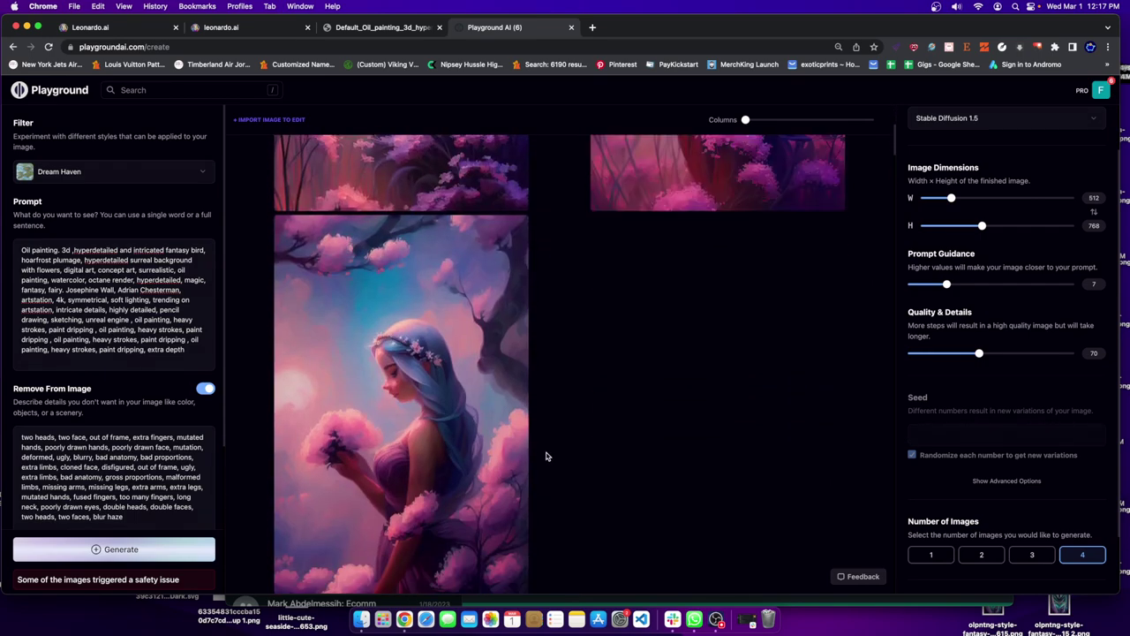
scroll(424, 292, up, 3)
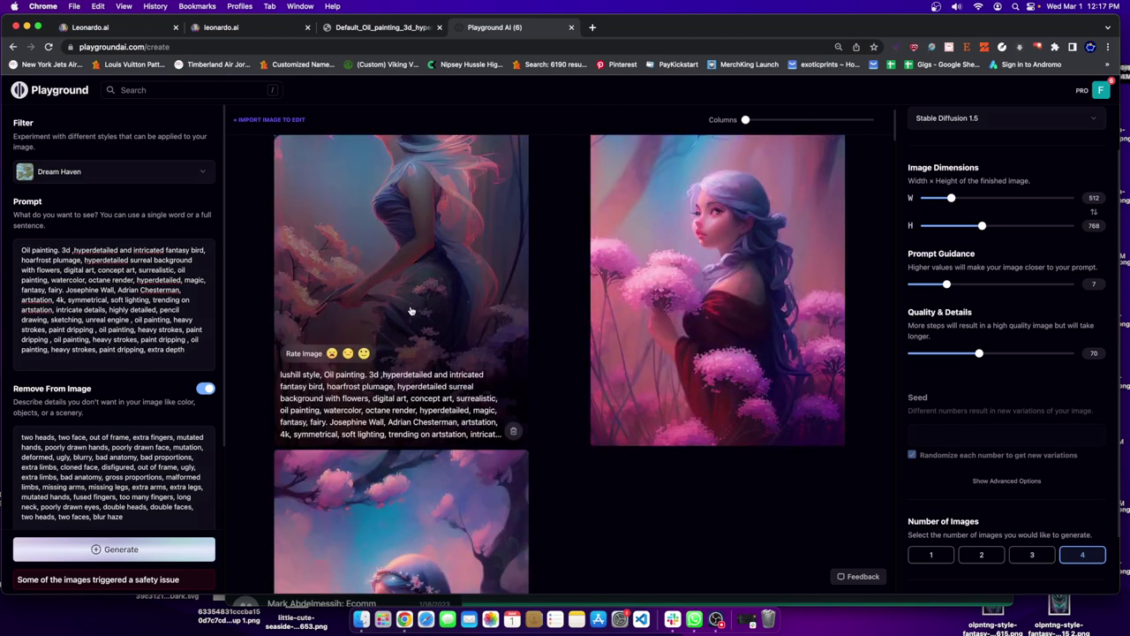
scroll(214, 442, down, 3)
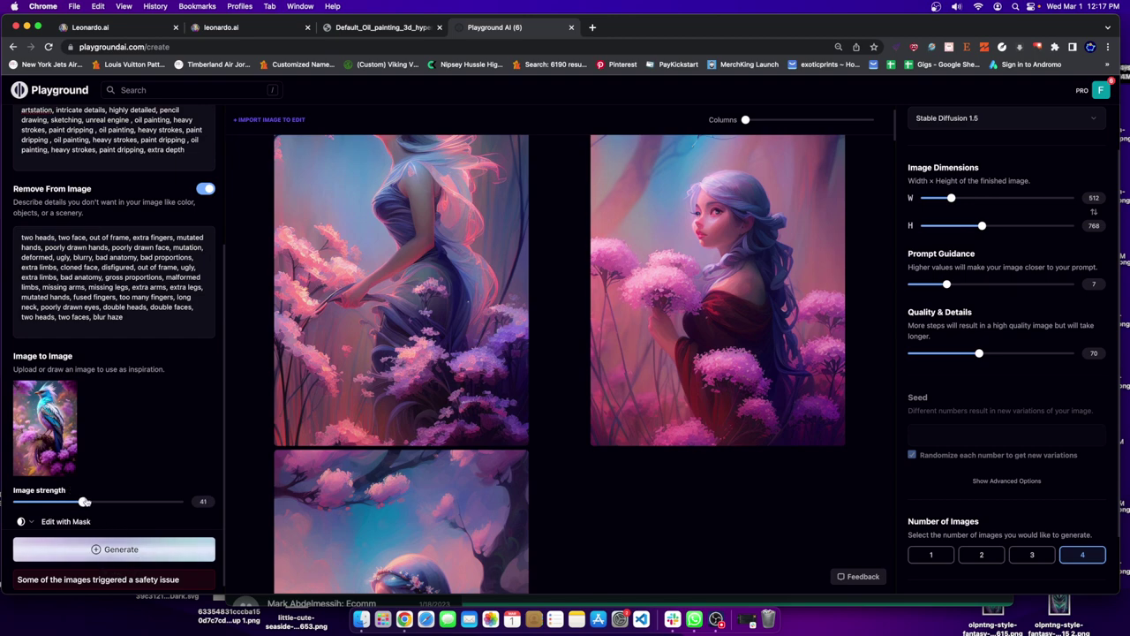
Step: Generate a batch at image strength 42 and review the crested blue birds and white-haired girl
click(131, 558)
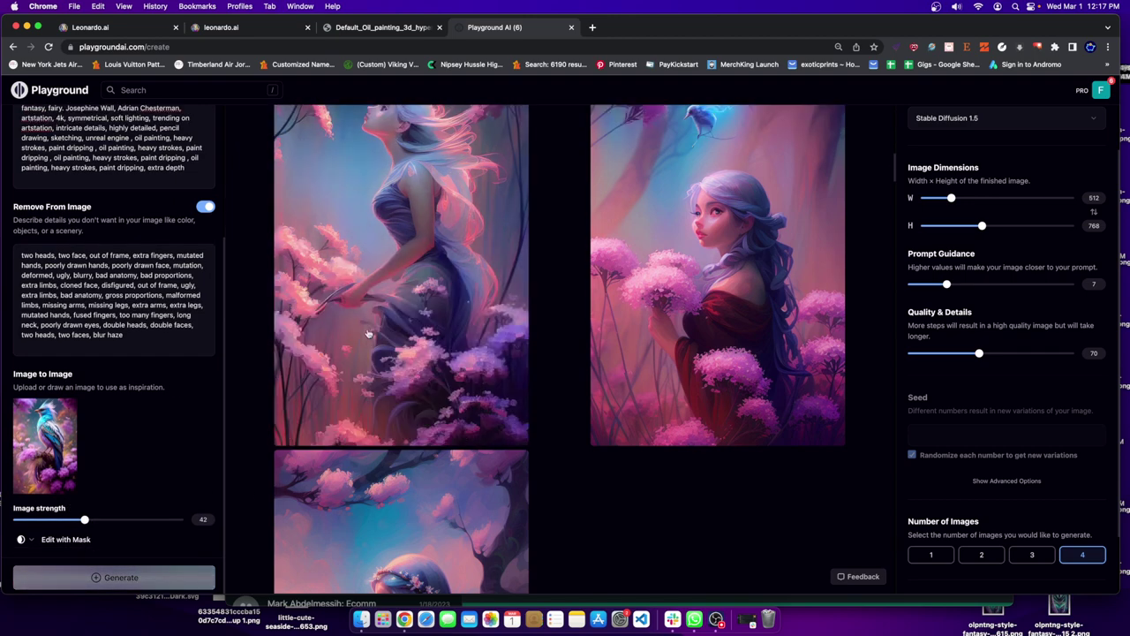
scroll(505, 293, down, 1)
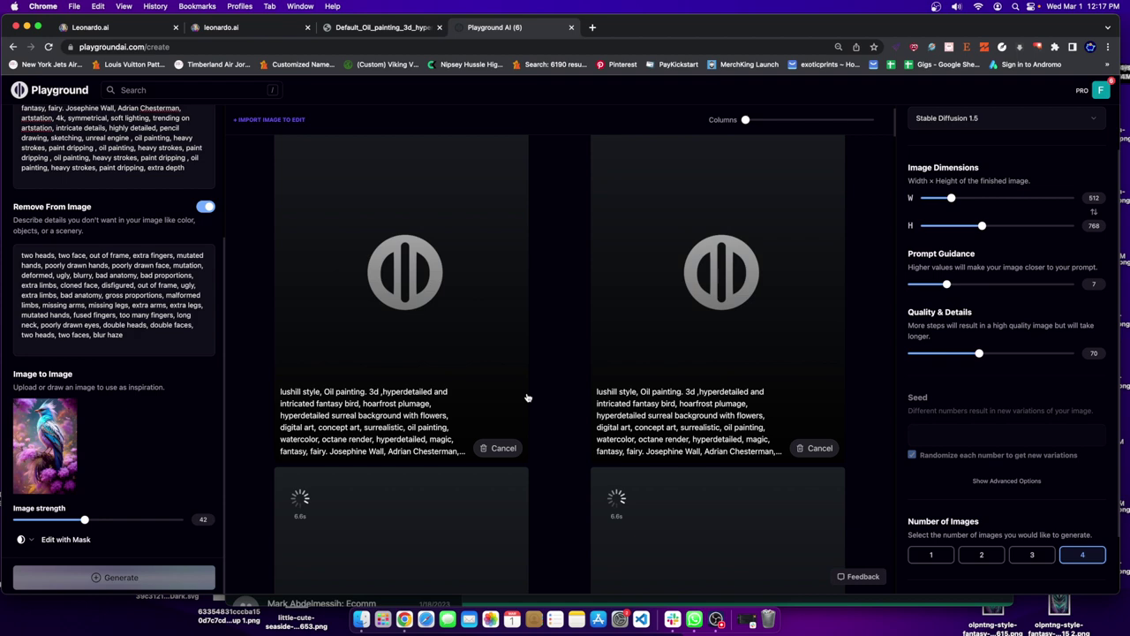
scroll(448, 356, up, 2)
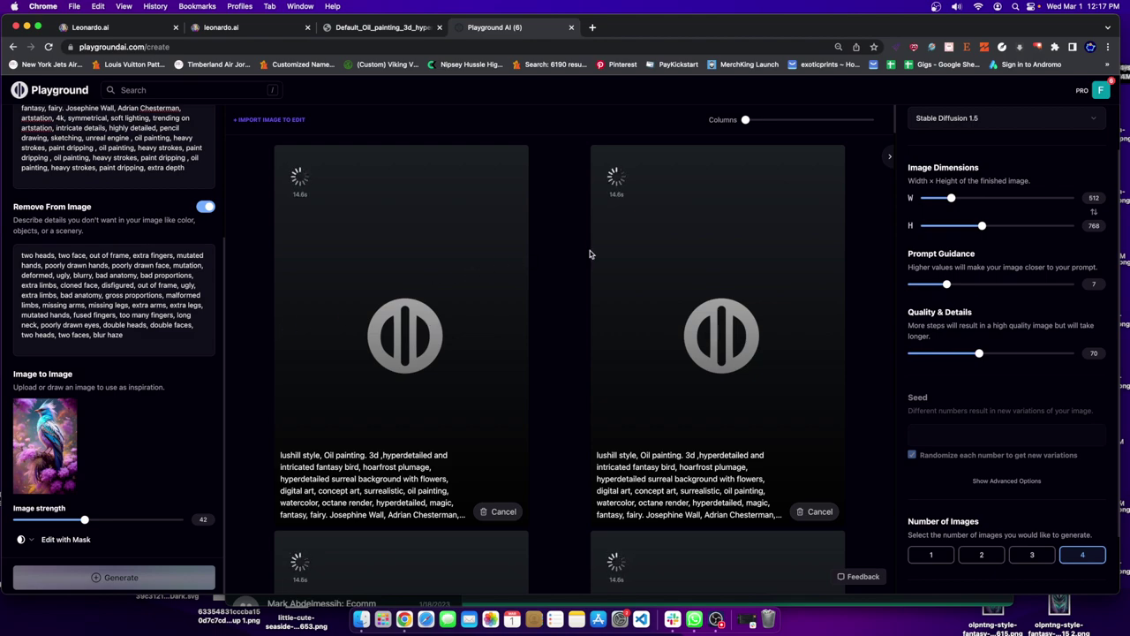
scroll(419, 297, down, 8)
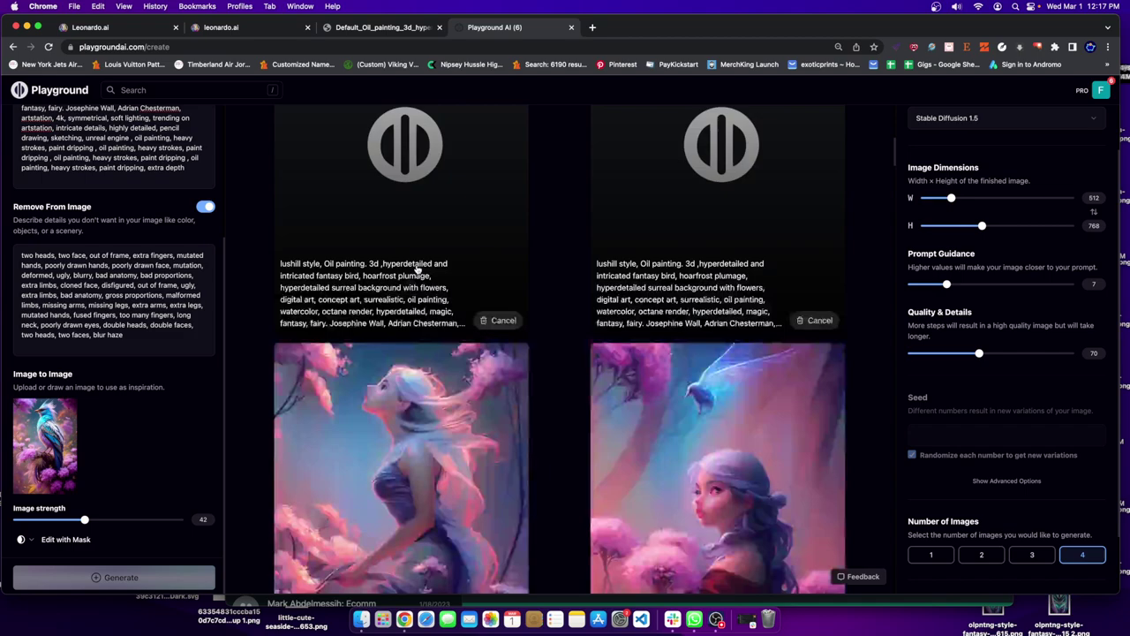
scroll(418, 269, up, 5)
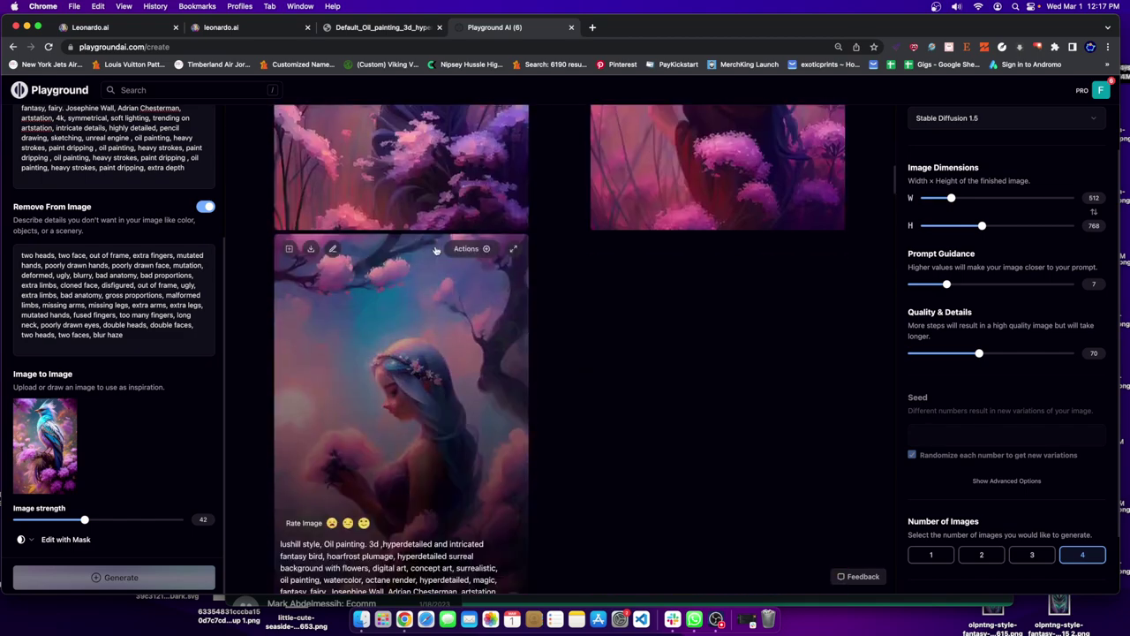
scroll(471, 234, up, 10)
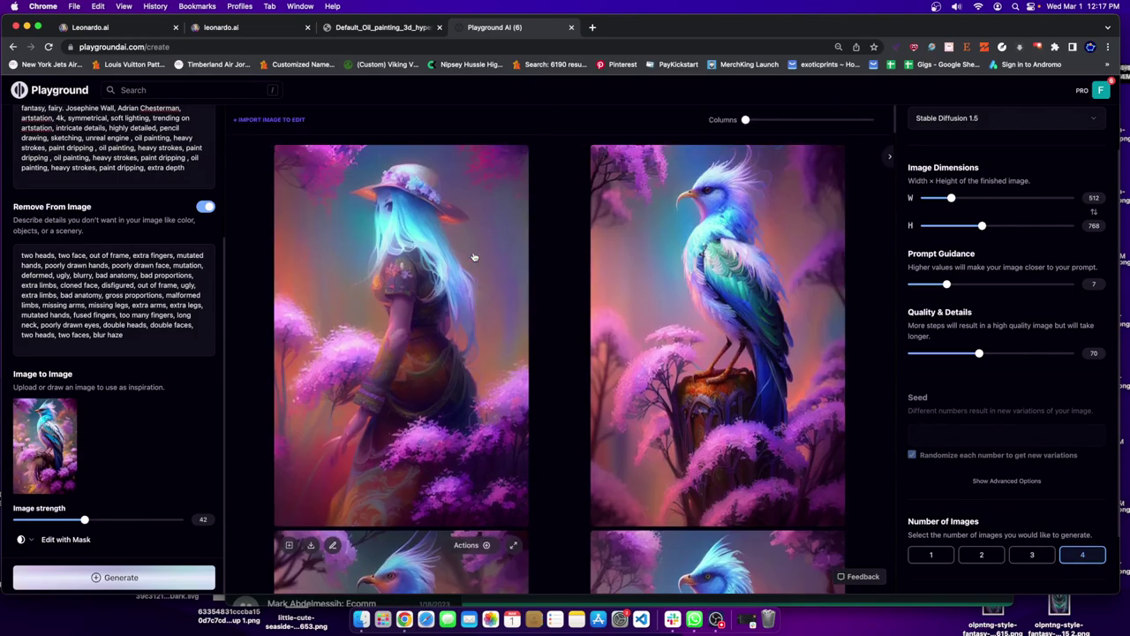
scroll(406, 255, down, 2)
scroll(839, 340, up, 2)
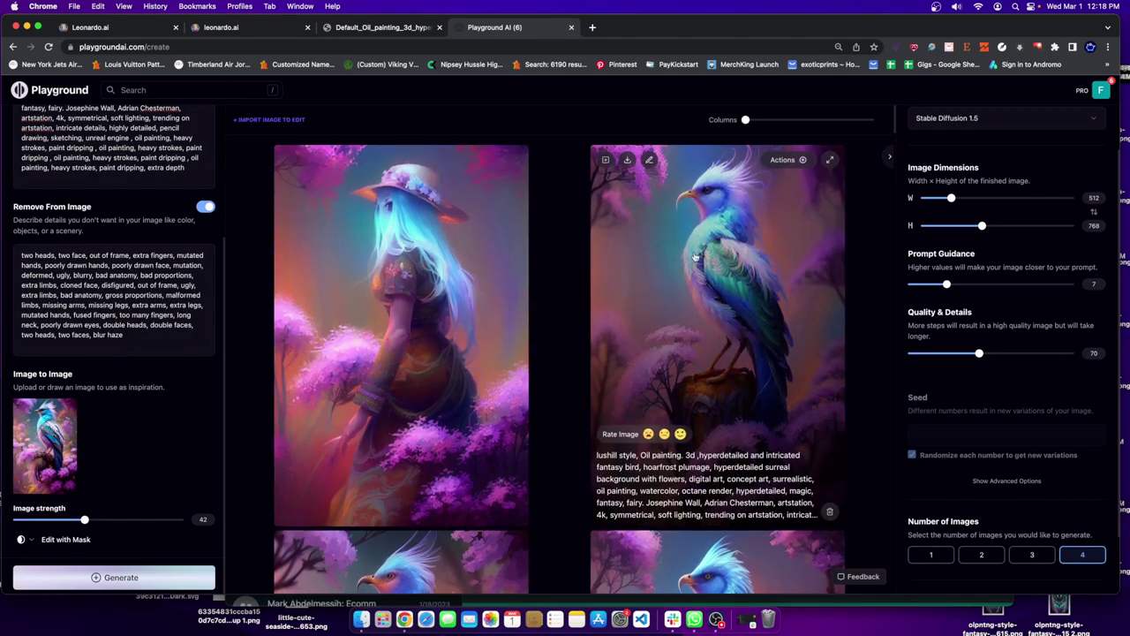
scroll(323, 309, down, 5)
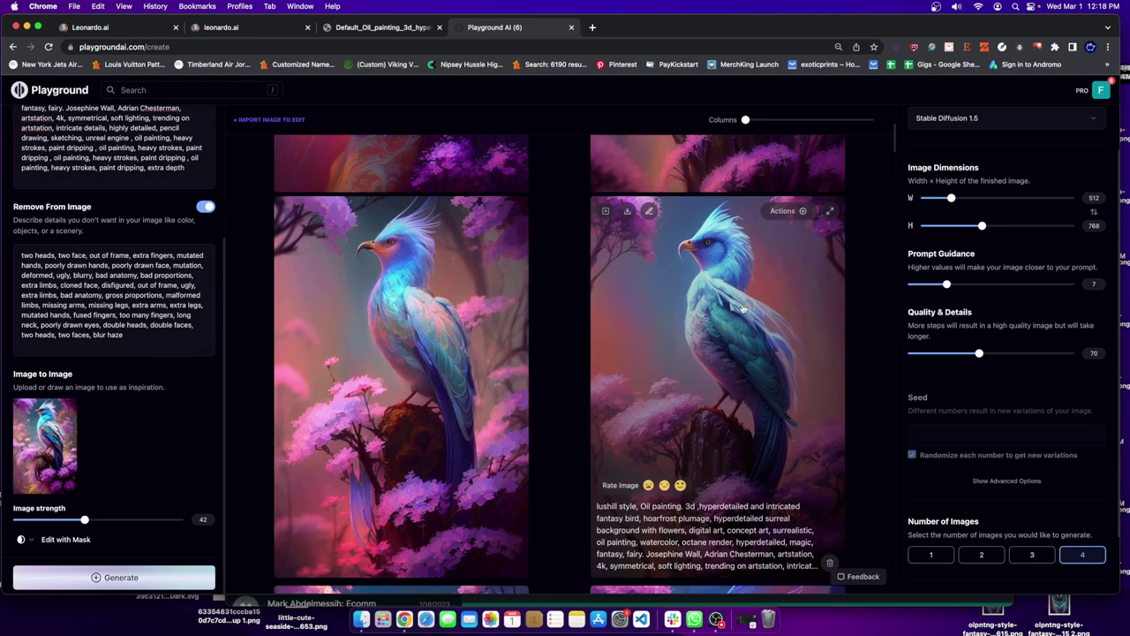
scroll(182, 261, up, 3)
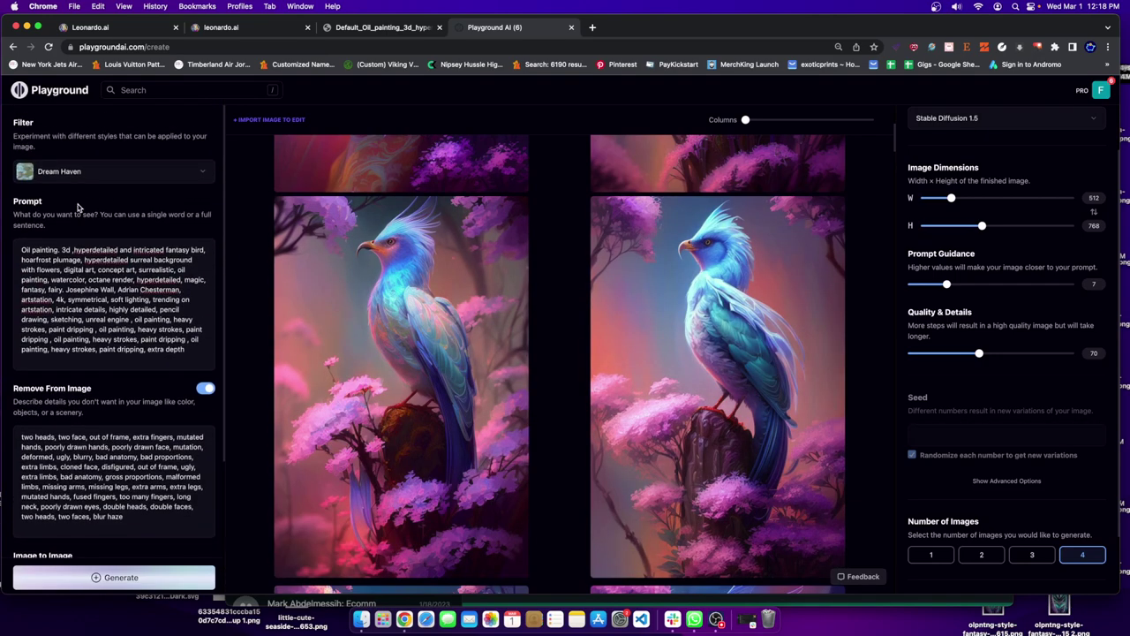
Step: Apply the Oil Painting filter at quality 77 and generate four new bird images
click(107, 171)
scroll(362, 335, down, 4)
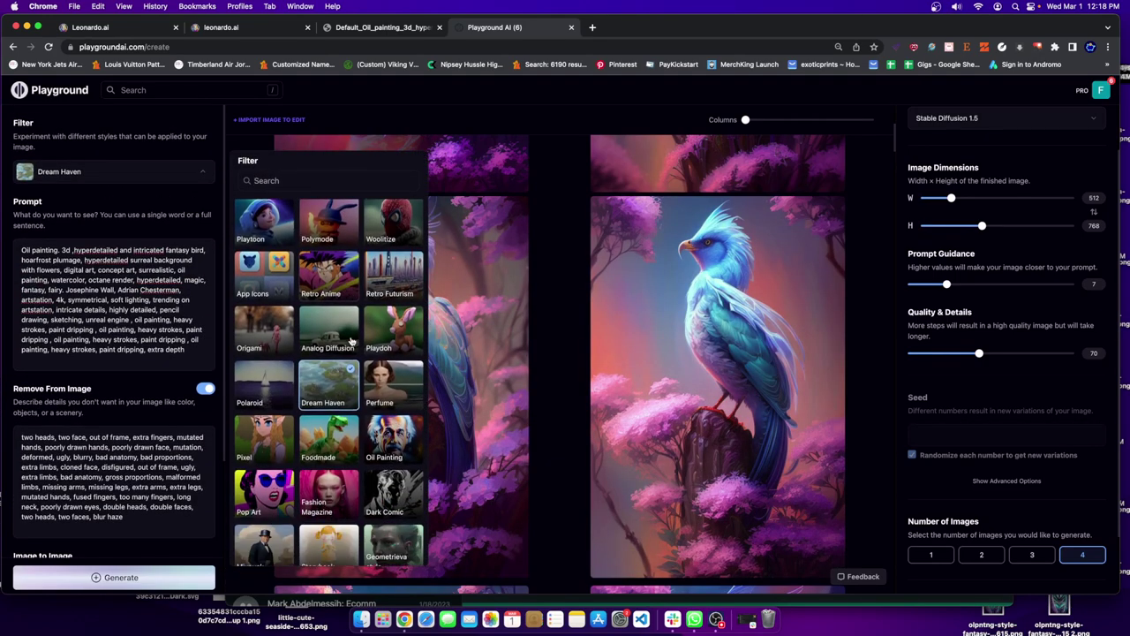
click(388, 339)
click(109, 578)
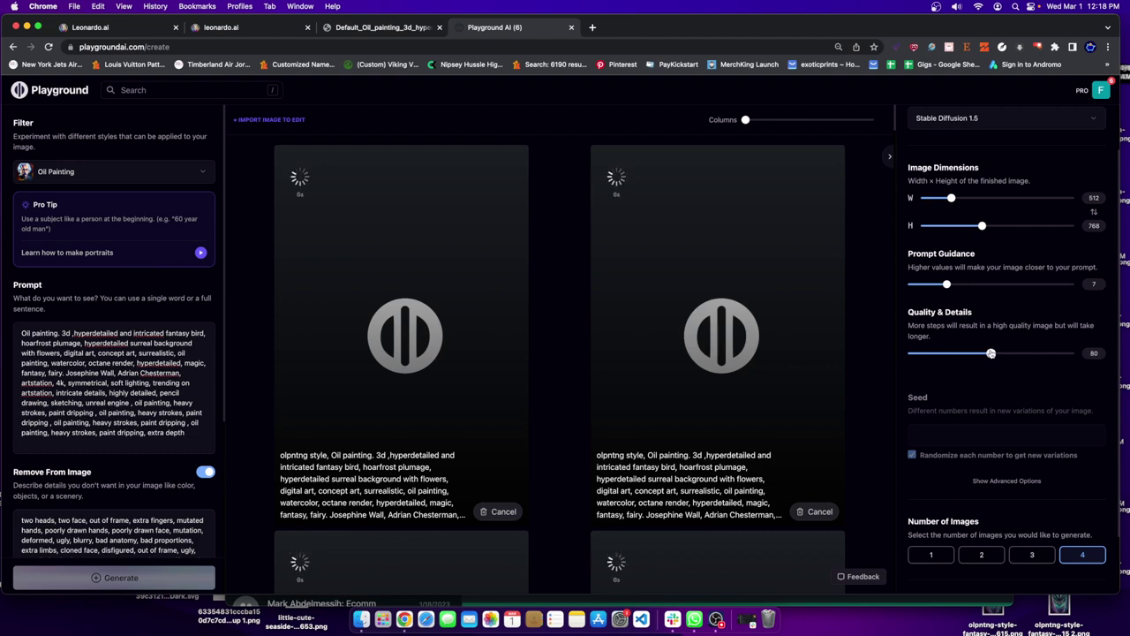
scroll(587, 285, down, 4)
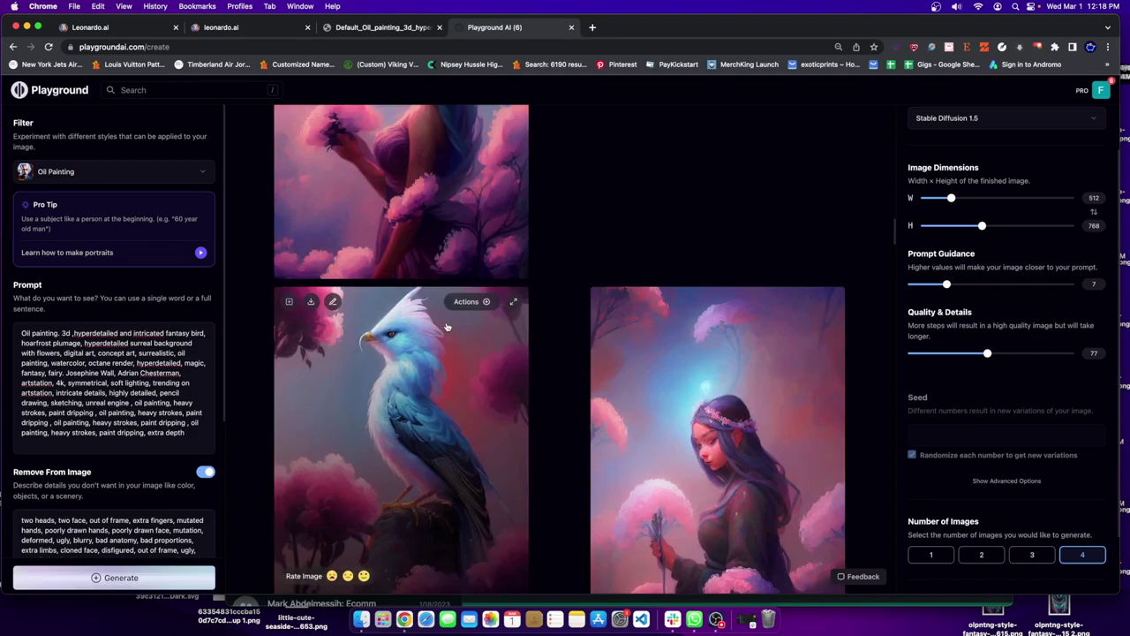
Step: Scroll through the Oil Painting results of crested iridescent blue birds among purple blossoms
scroll(437, 327, down, 10)
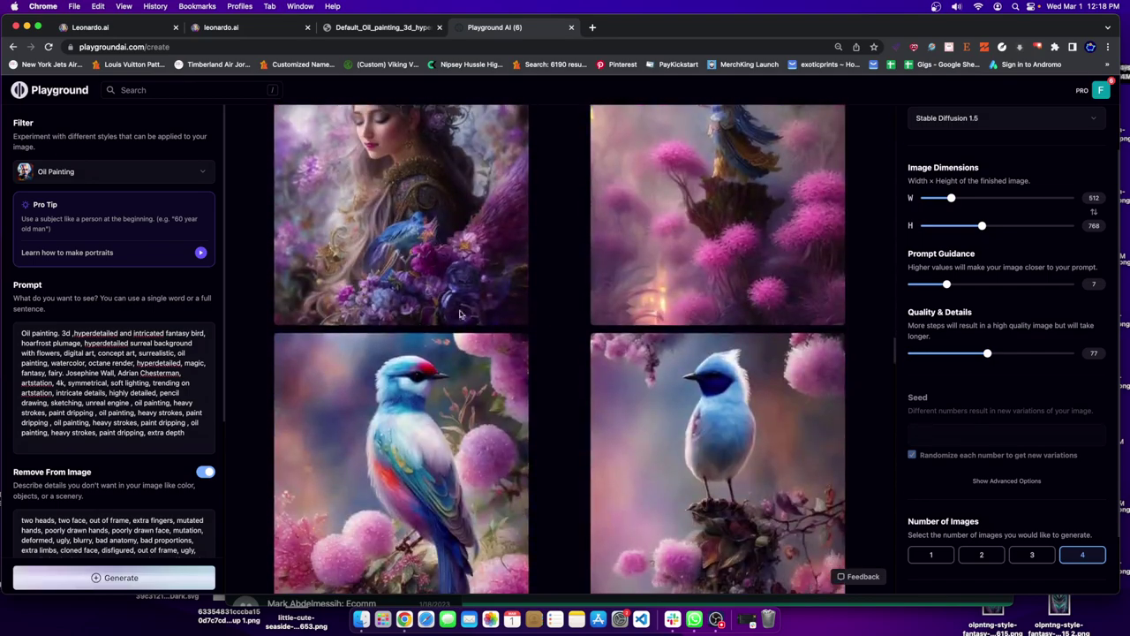
scroll(529, 291, down, 5)
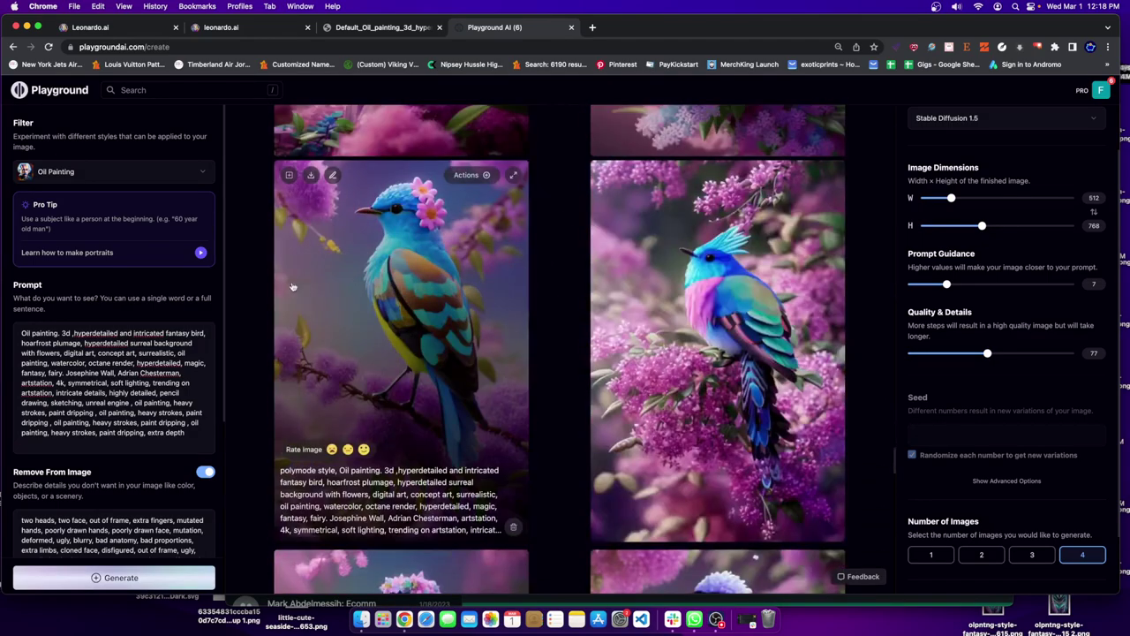
scroll(494, 332, down, 10)
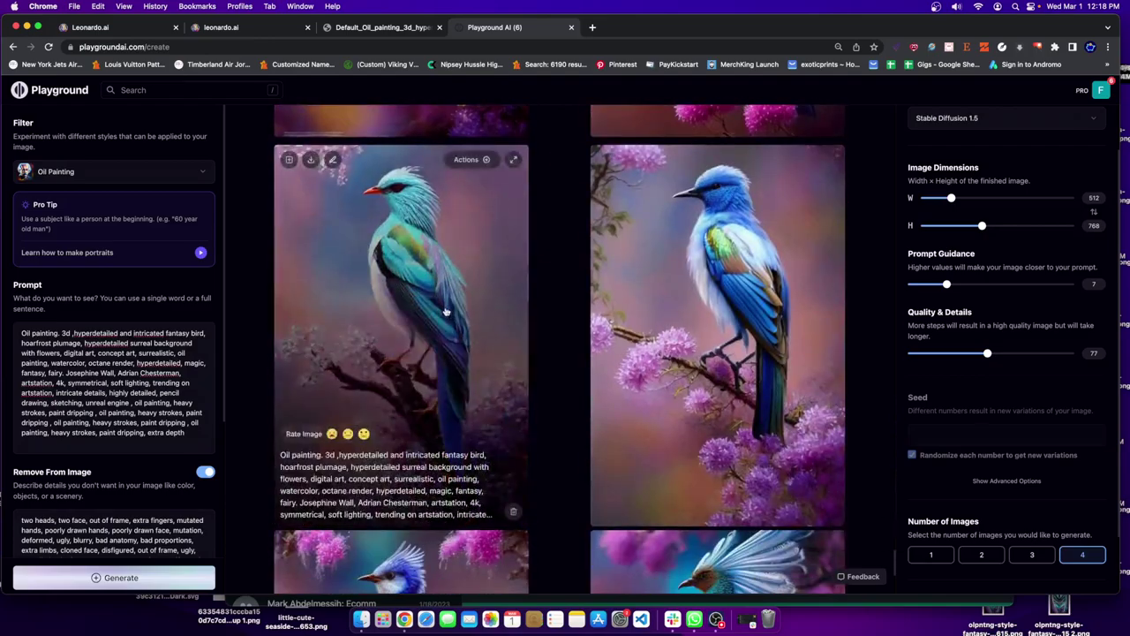
scroll(433, 307, down, 10)
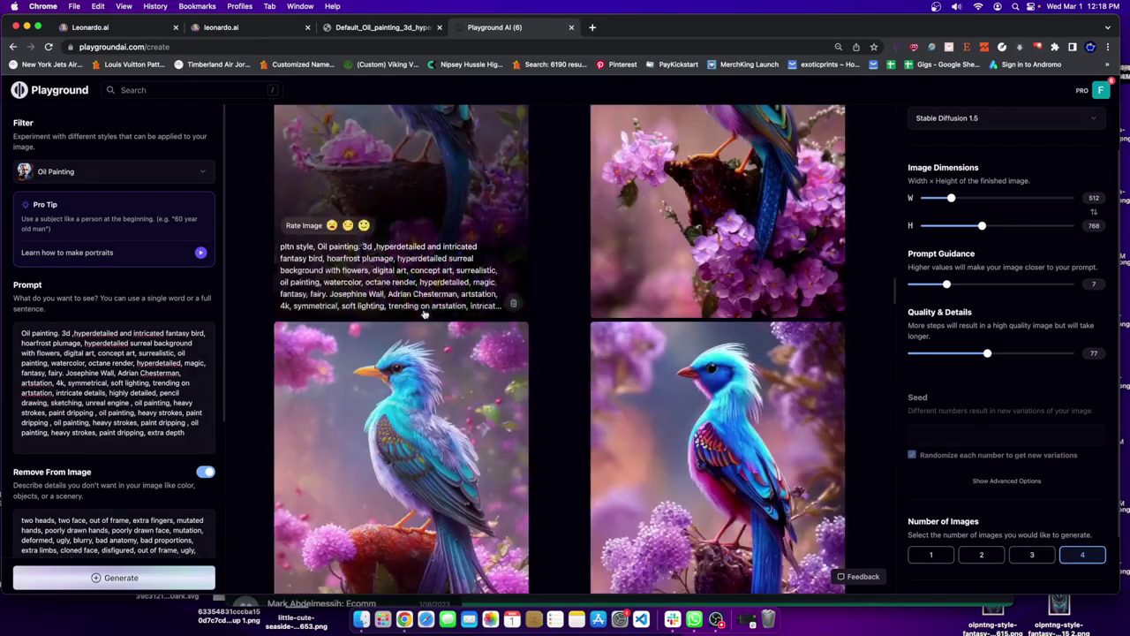
scroll(421, 314, up, 10)
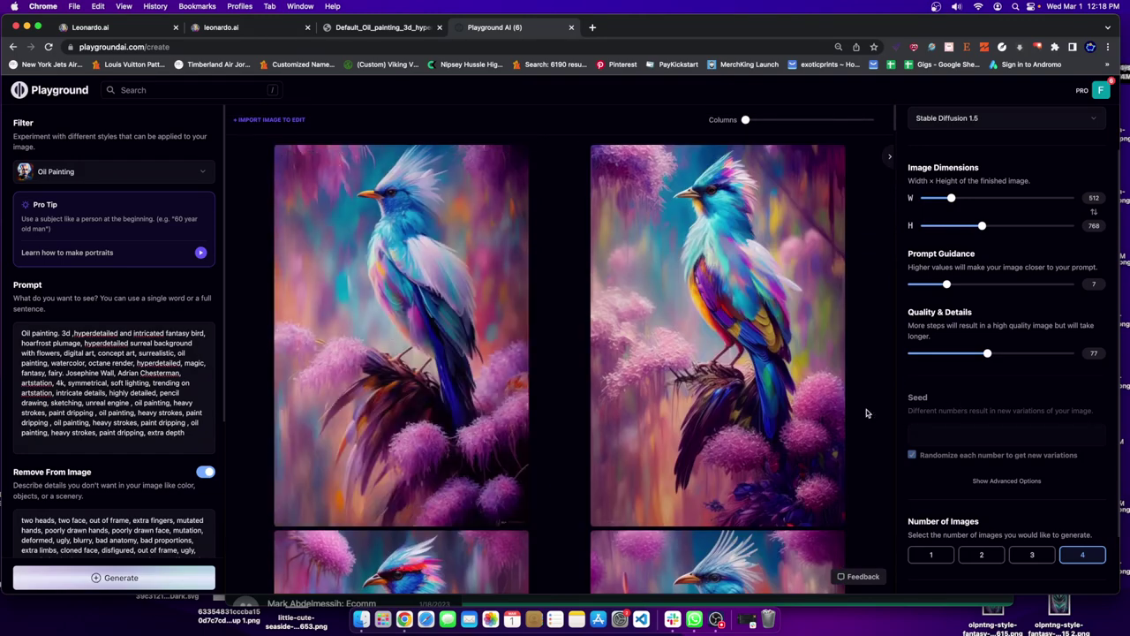
mouse_move(659, 444)
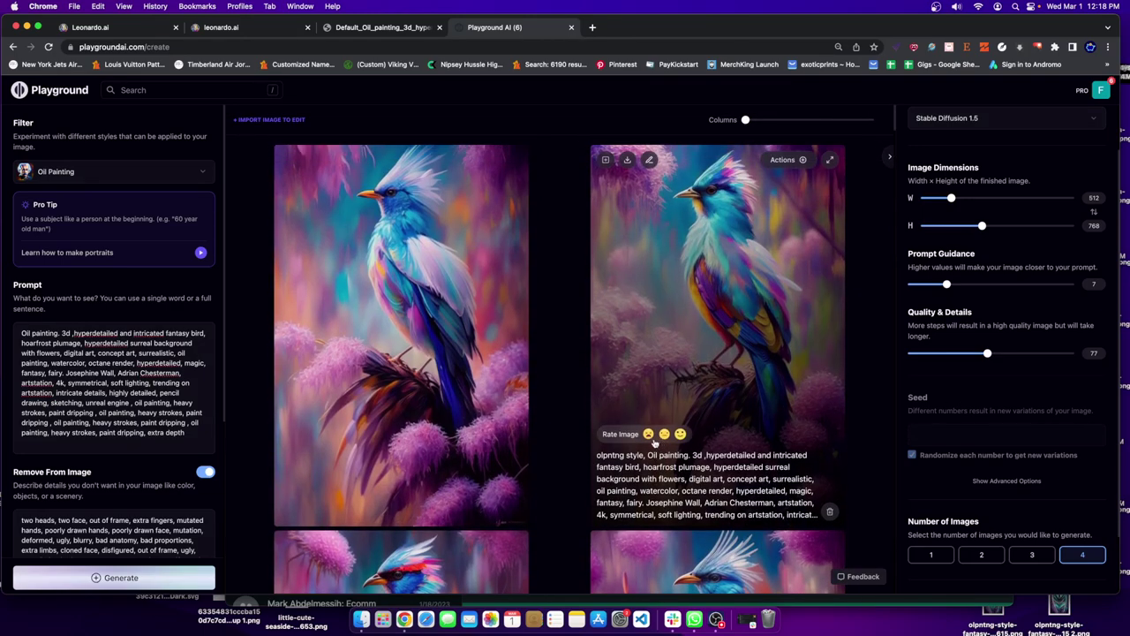
scroll(654, 443, down, 1)
scroll(541, 418, up, 1)
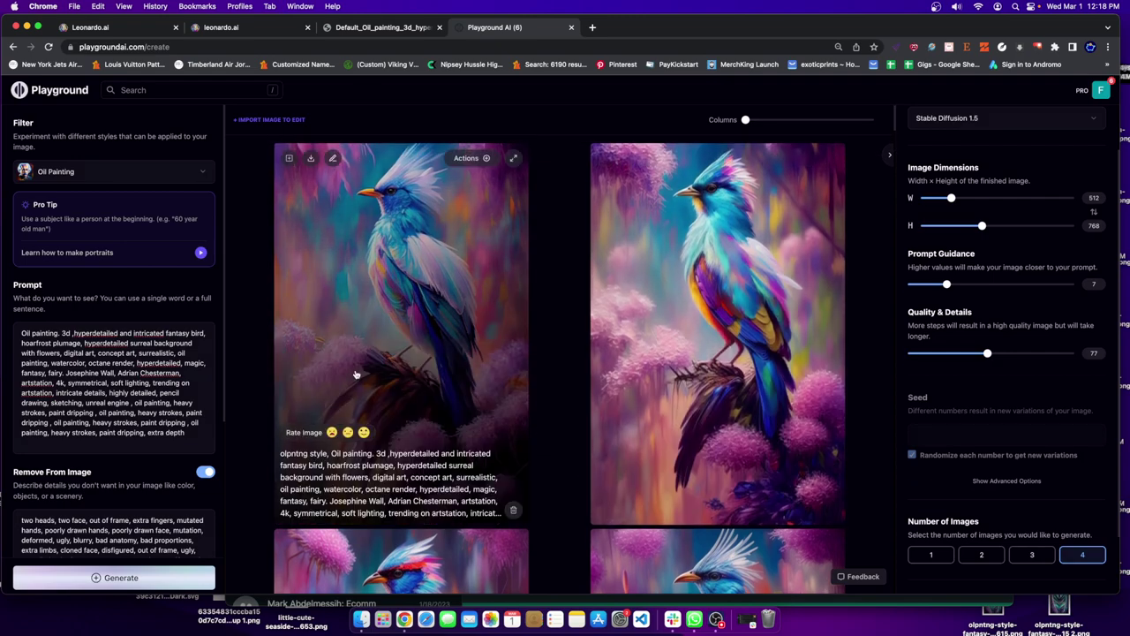
scroll(353, 421, down, 10)
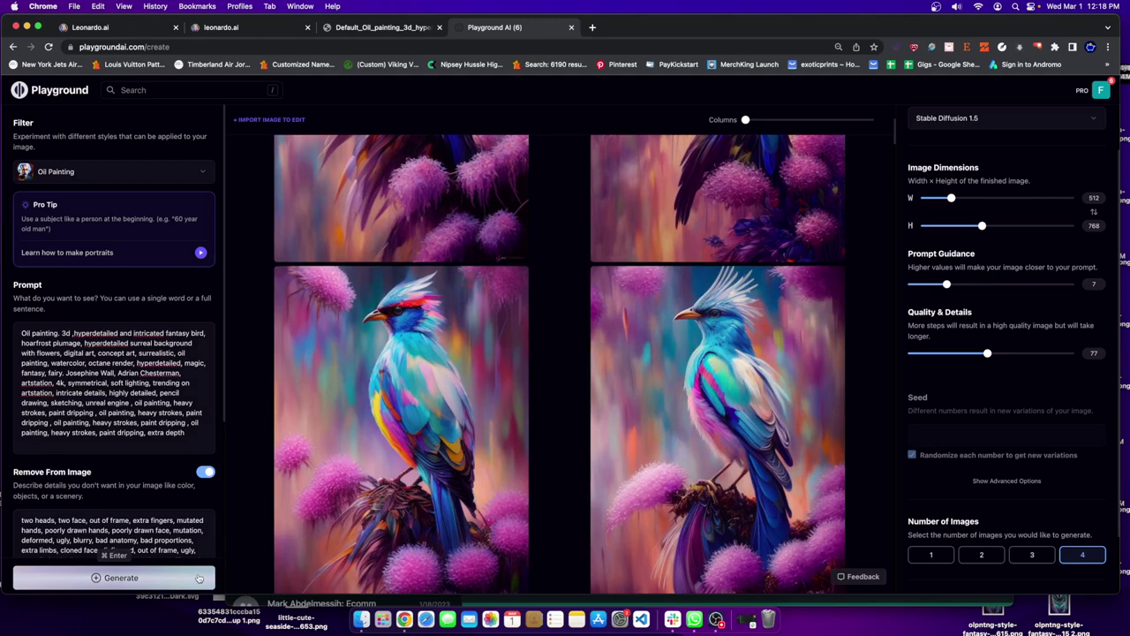
scroll(544, 389, down, 5)
Step: Use an oil-painted bird as the Image to Image source and generate four variations at strength 40
drag(512, 389, 100, 455)
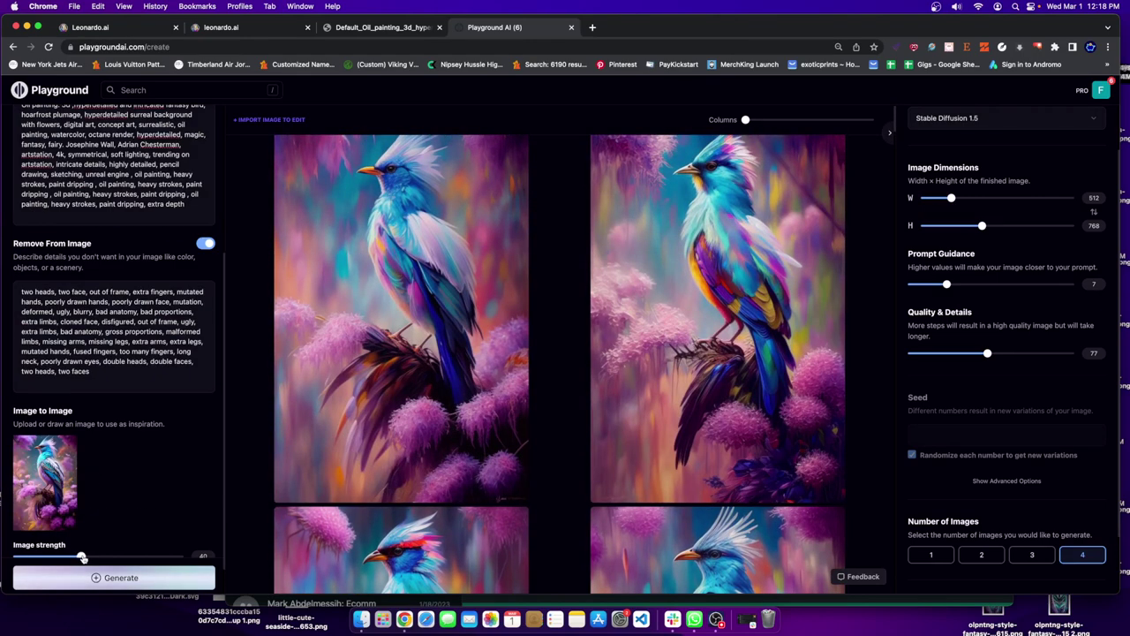
click(113, 579)
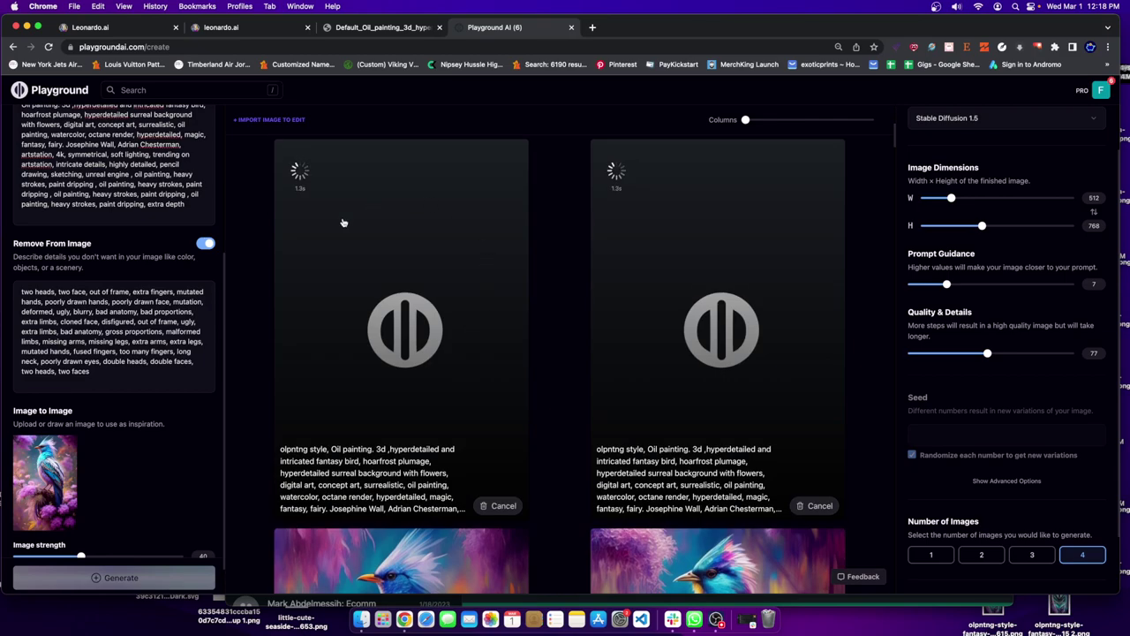
scroll(537, 332, down, 5)
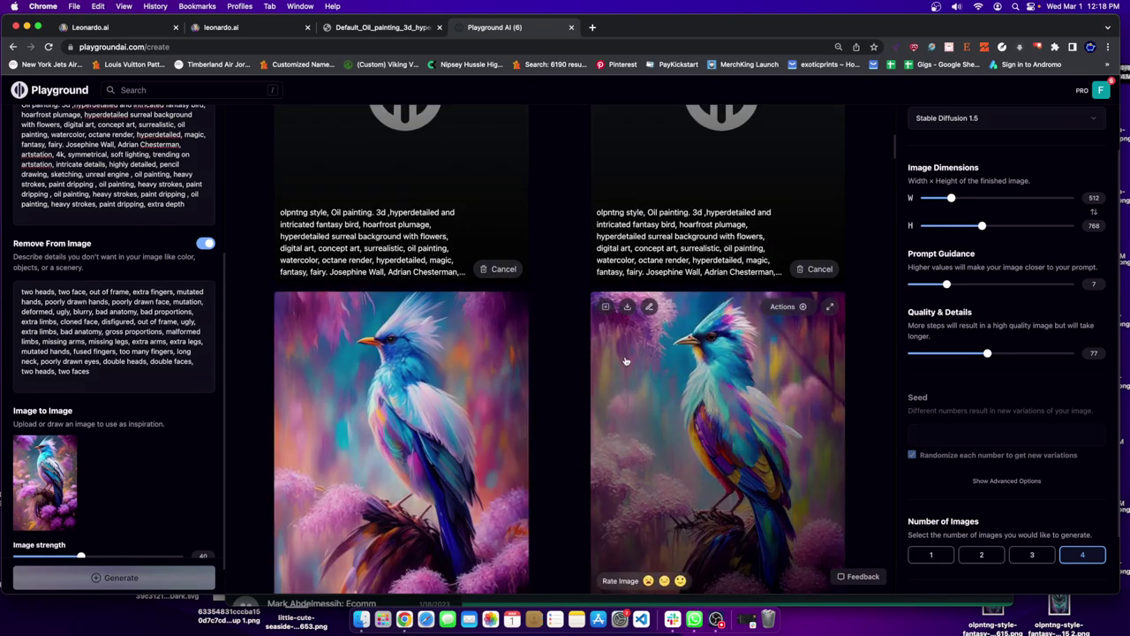
scroll(583, 327, down, 7)
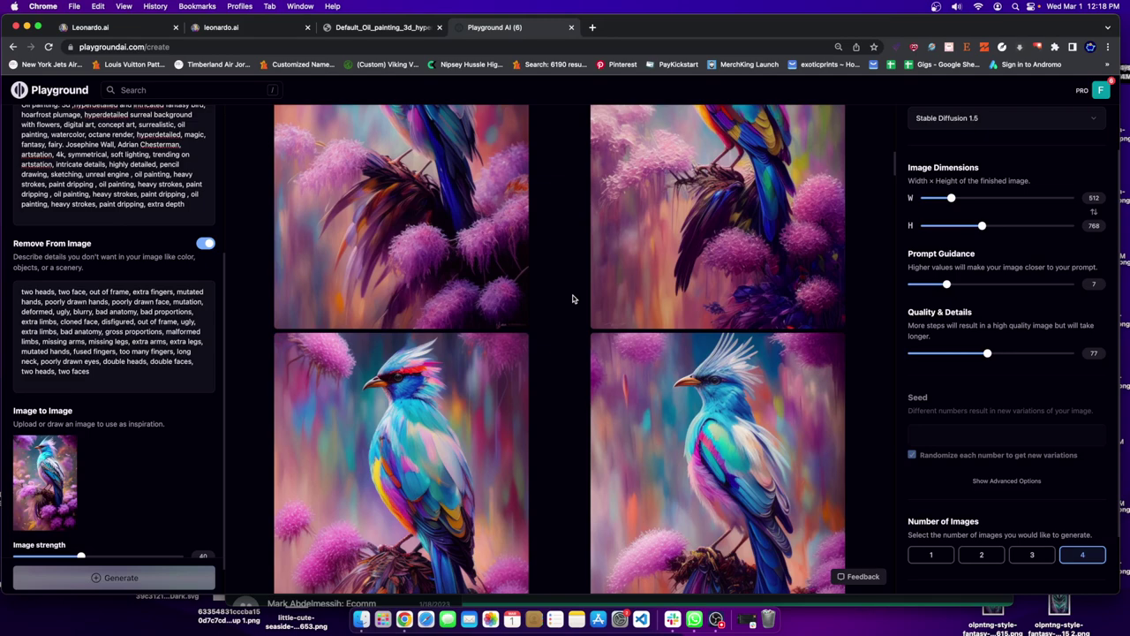
scroll(573, 299, up, 4)
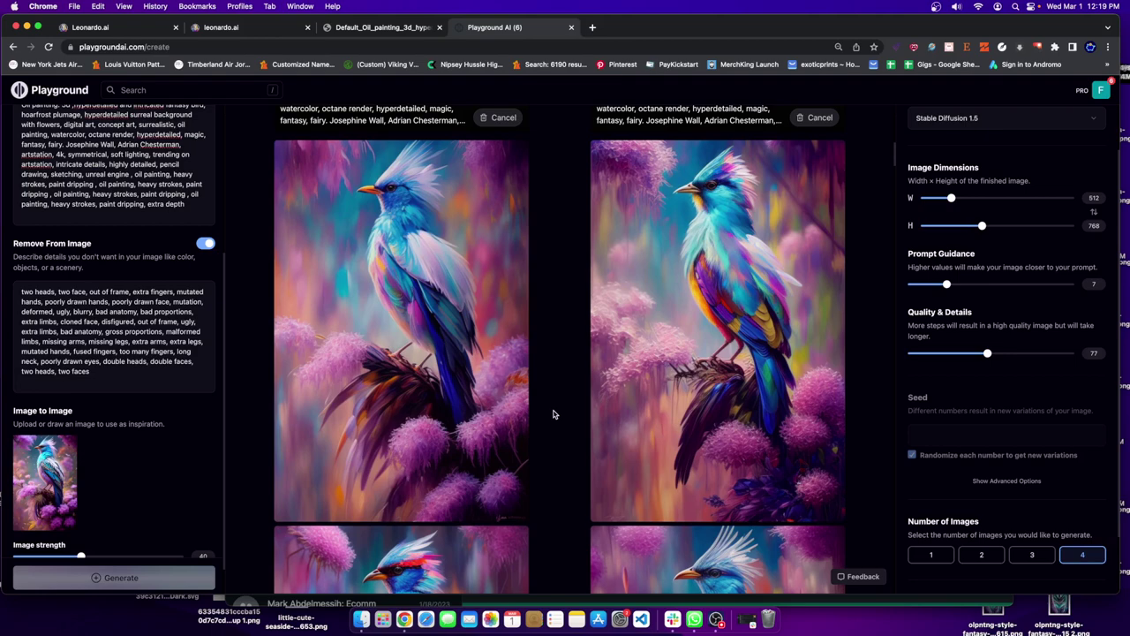
mouse_move(514, 378)
scroll(515, 376, down, 5)
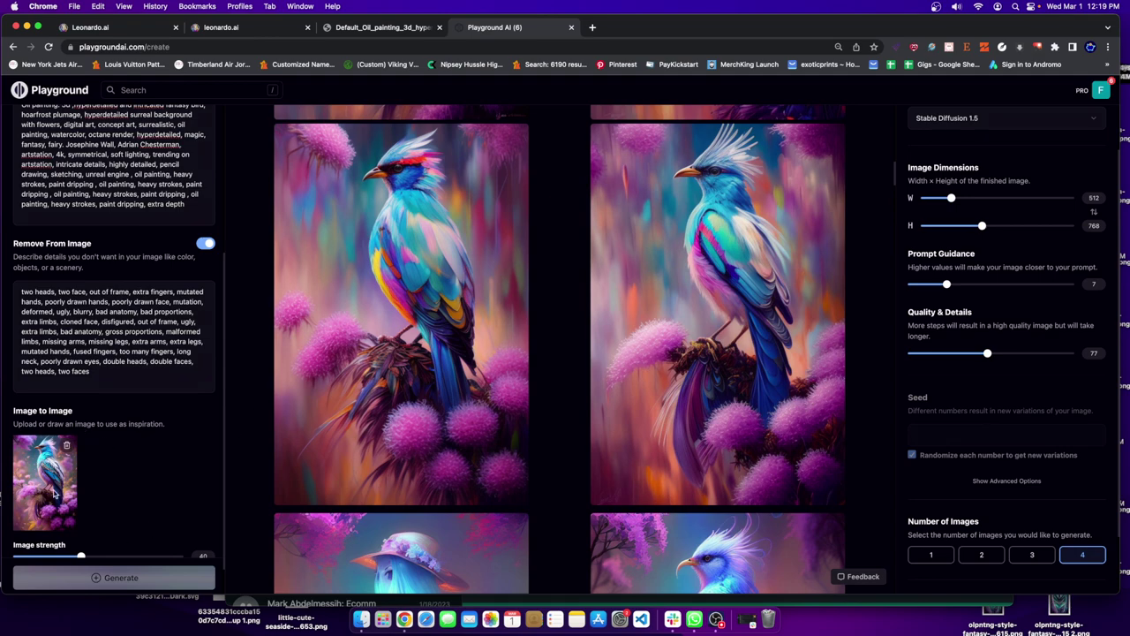
Step: Review the four finished crested blue bird variations, then bring OBS to the front
scroll(75, 475, down, 1)
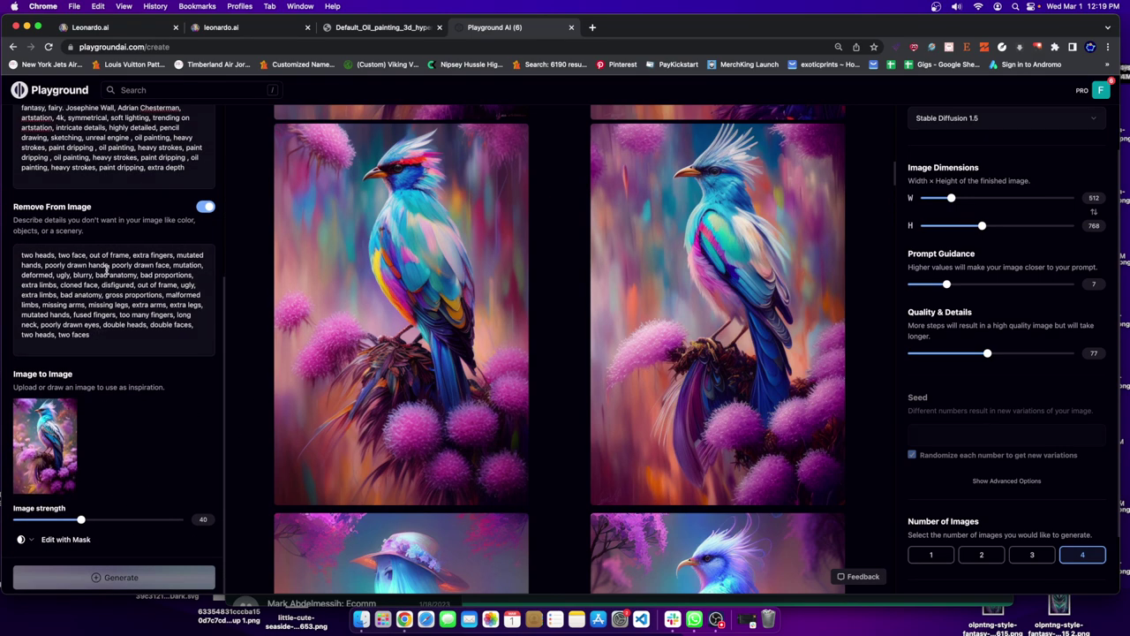
scroll(106, 267, up, 5)
scroll(101, 371, down, 2)
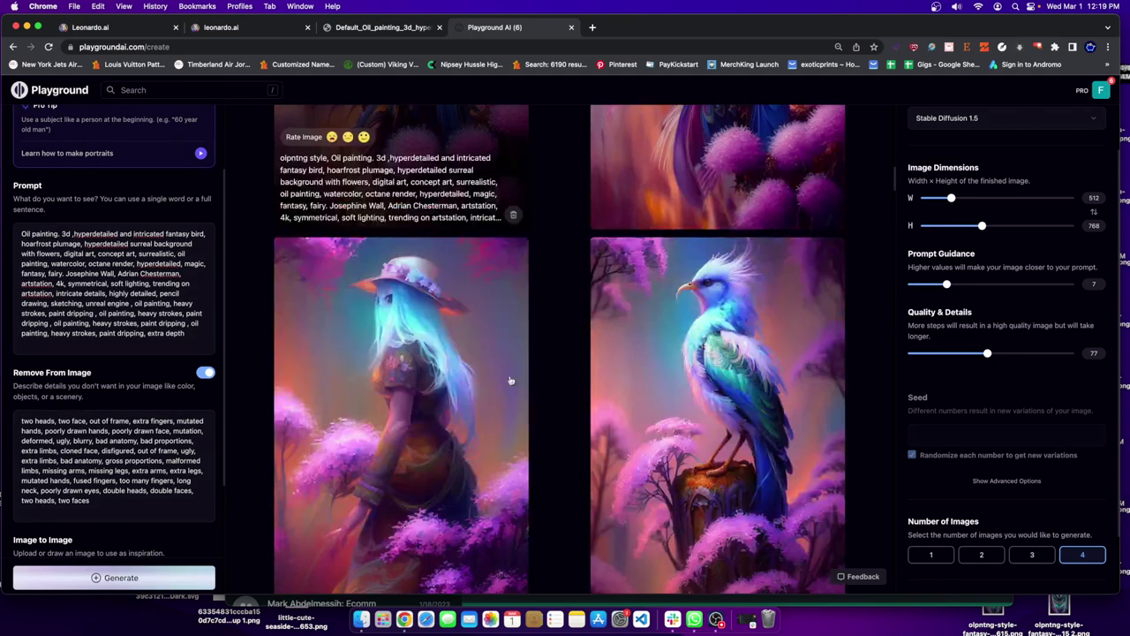
scroll(492, 439, down, 2)
scroll(492, 440, up, 10)
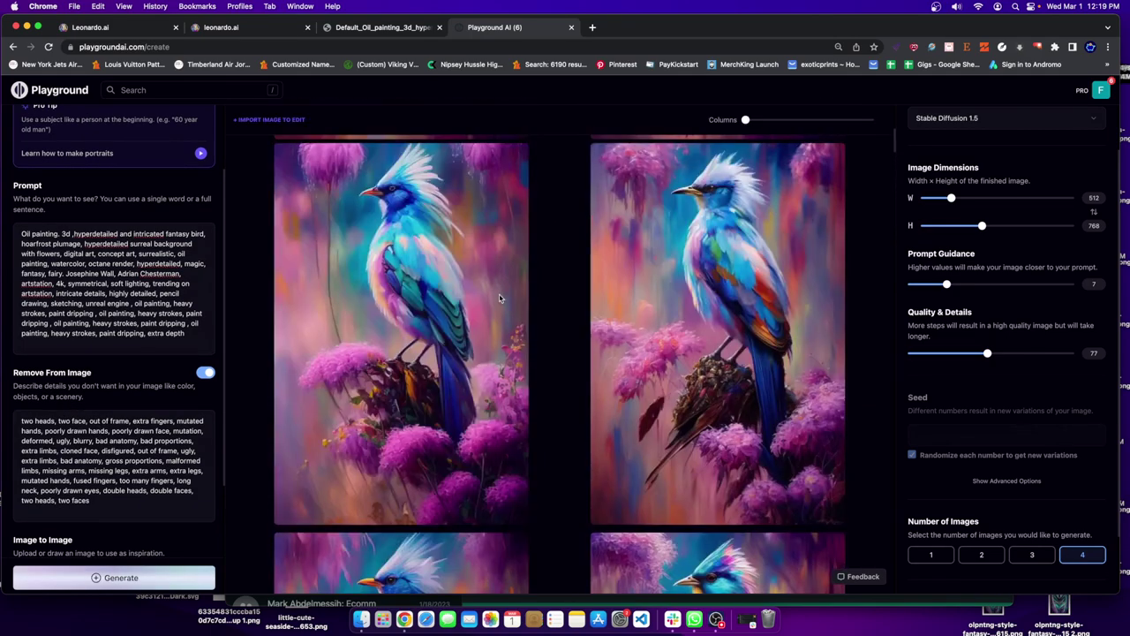
scroll(459, 415, down, 4)
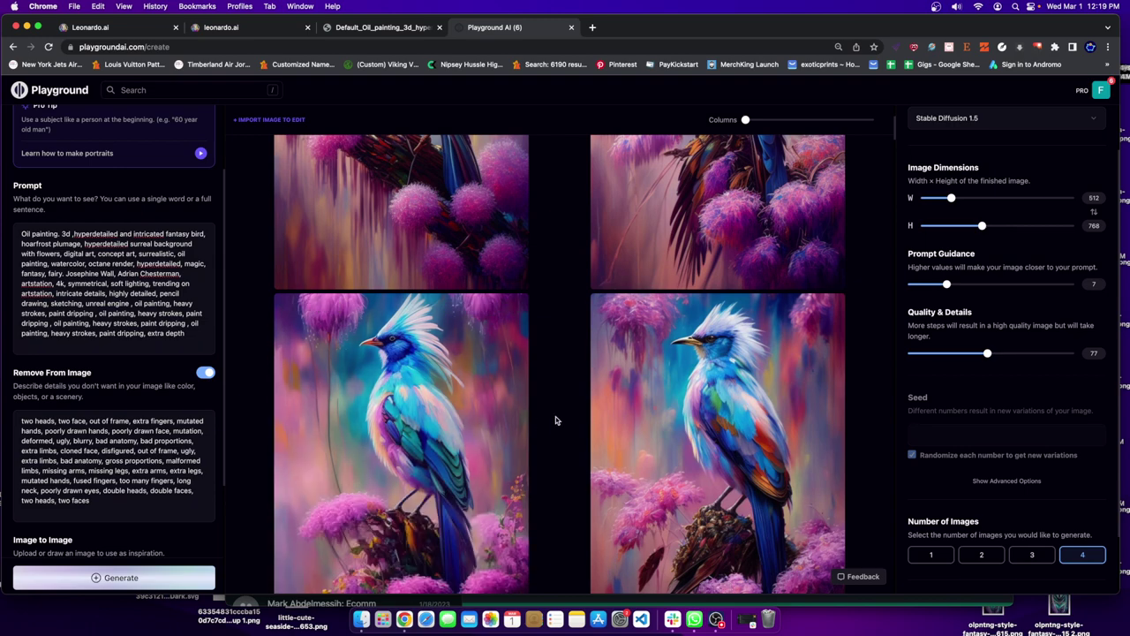
scroll(556, 421, down, 2)
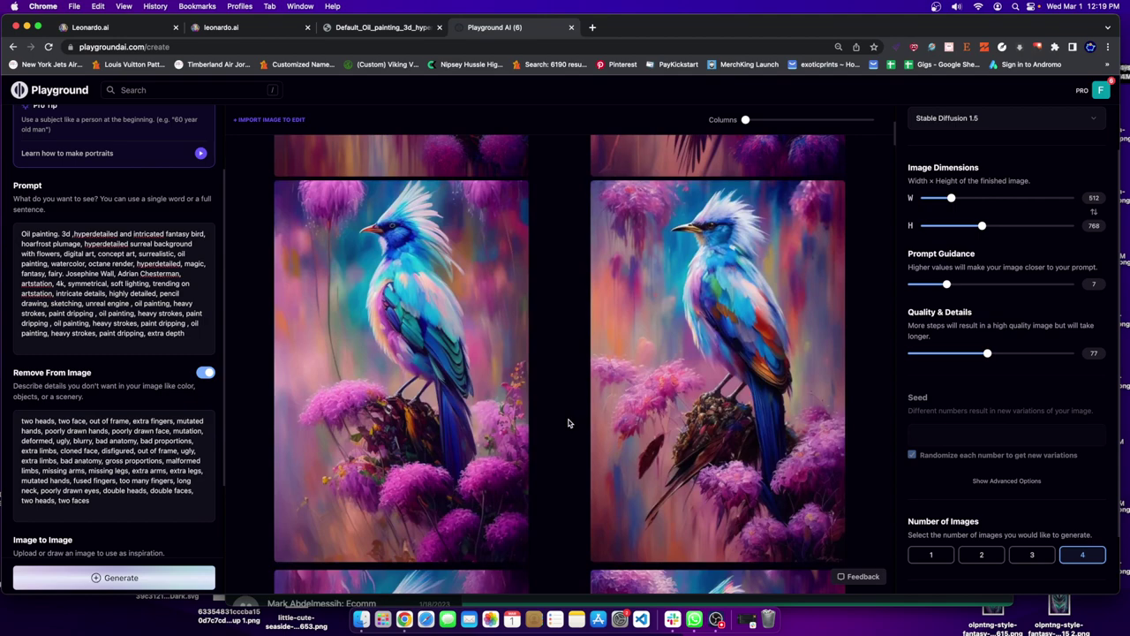
click(716, 619)
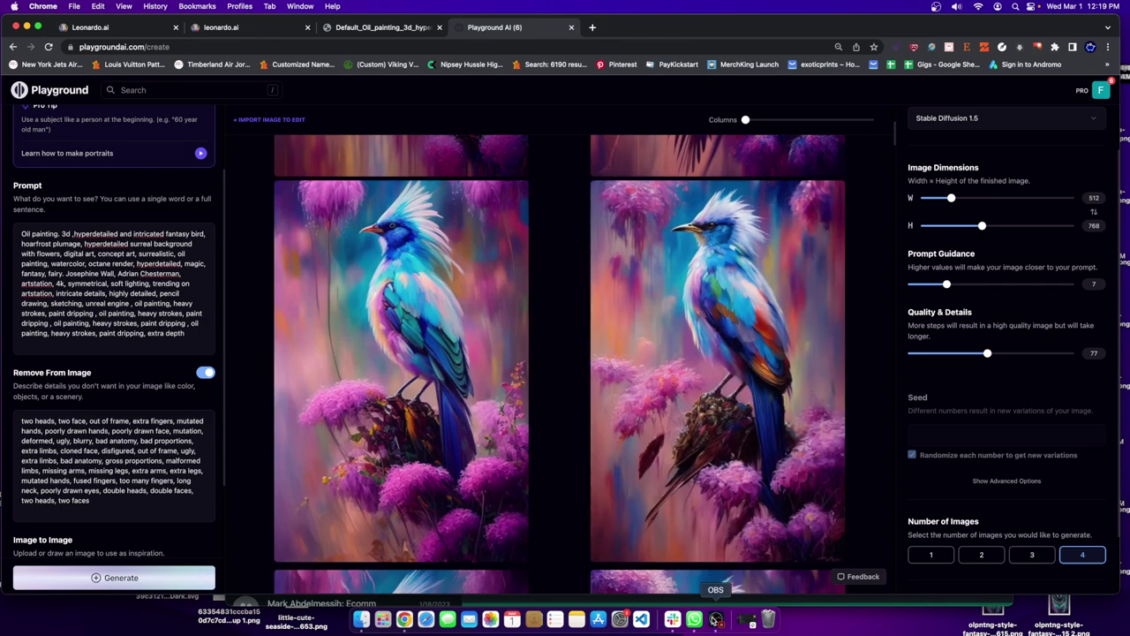